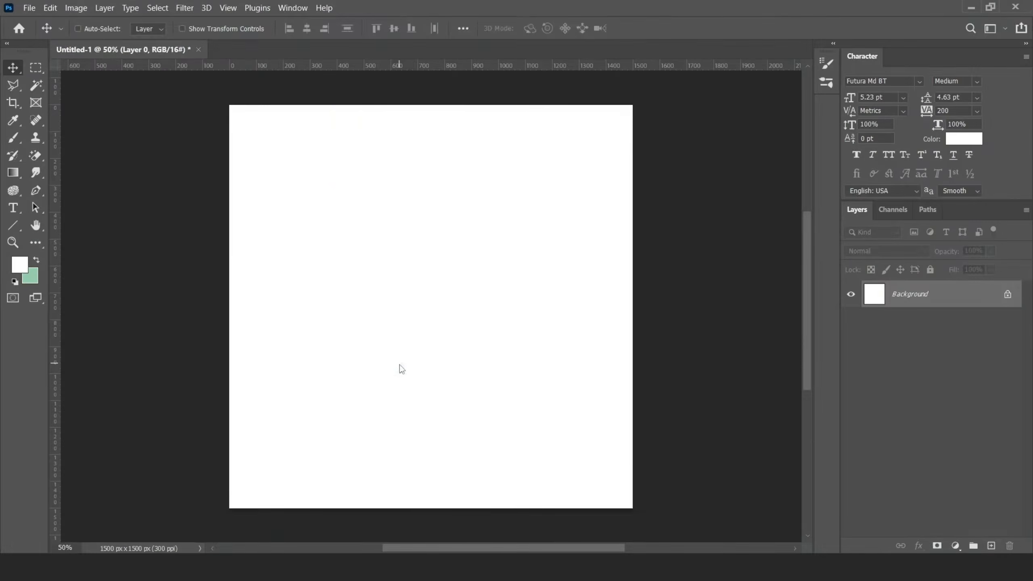
# Place the phone image on the white canvas and unlock the Background layer.
pyautogui.press('Return')
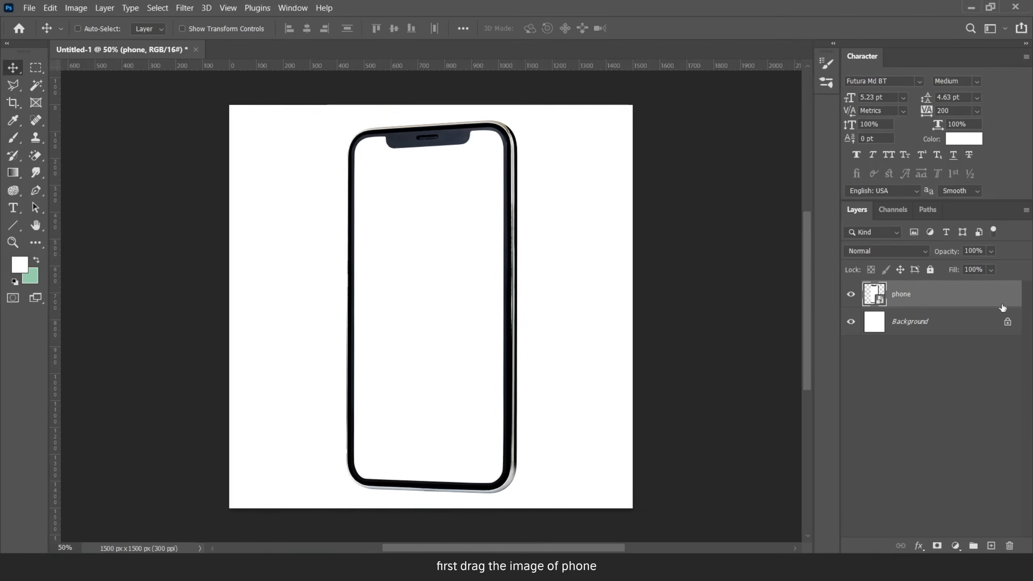
pyautogui.click(1007, 325)
# Scale the phone to about 35.5%, flip it horizontally and move it into the left half of the canvas.
pyautogui.click(912, 304)
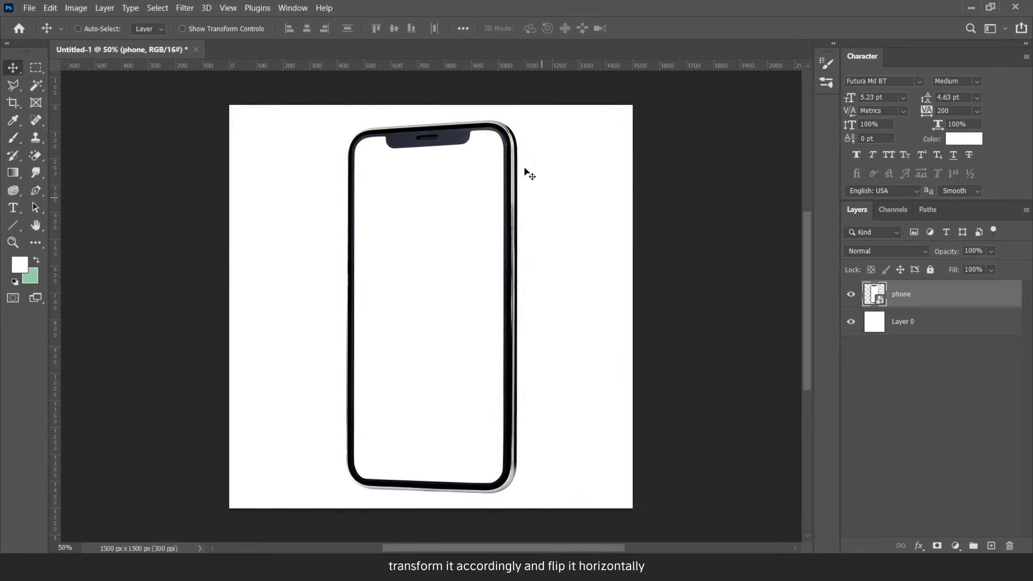
pyautogui.hotkey('ctrl', 't')
pyautogui.moveTo(537, 104); pyautogui.dragTo(488, 171)
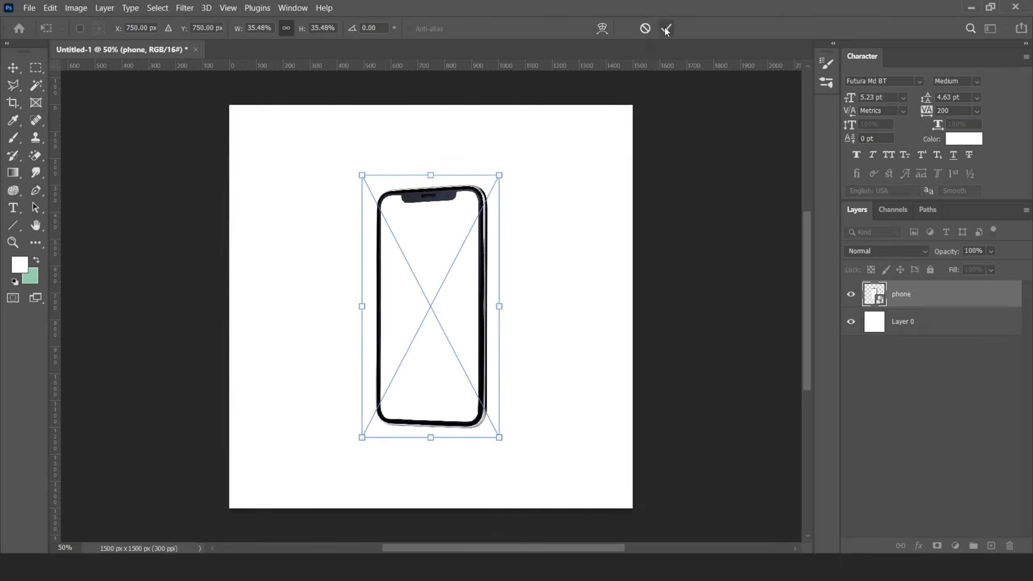
pyautogui.click(665, 28)
pyautogui.click(50, 8)
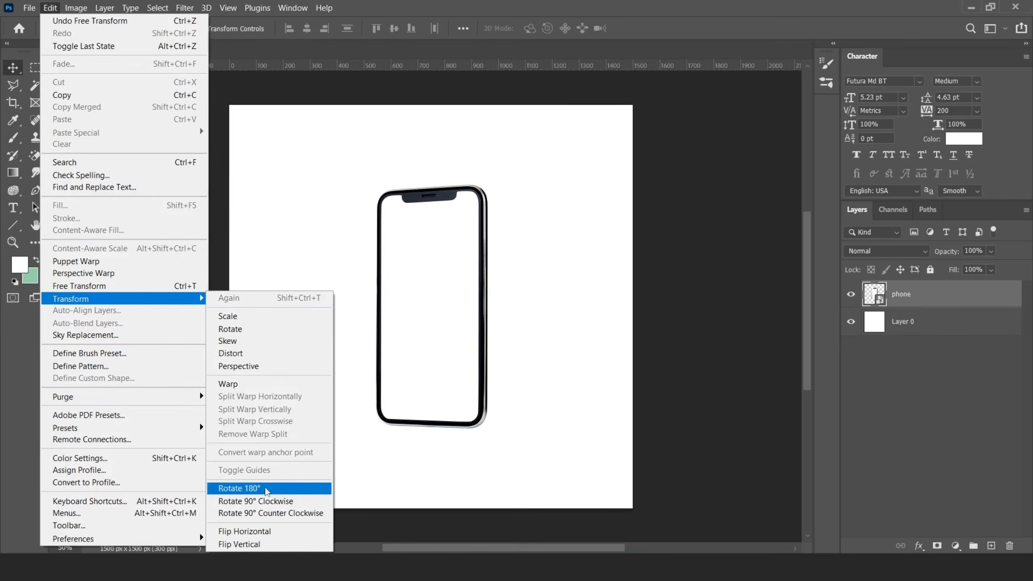
pyautogui.click(410, 386)
pyautogui.moveTo(437, 287); pyautogui.dragTo(352, 306)
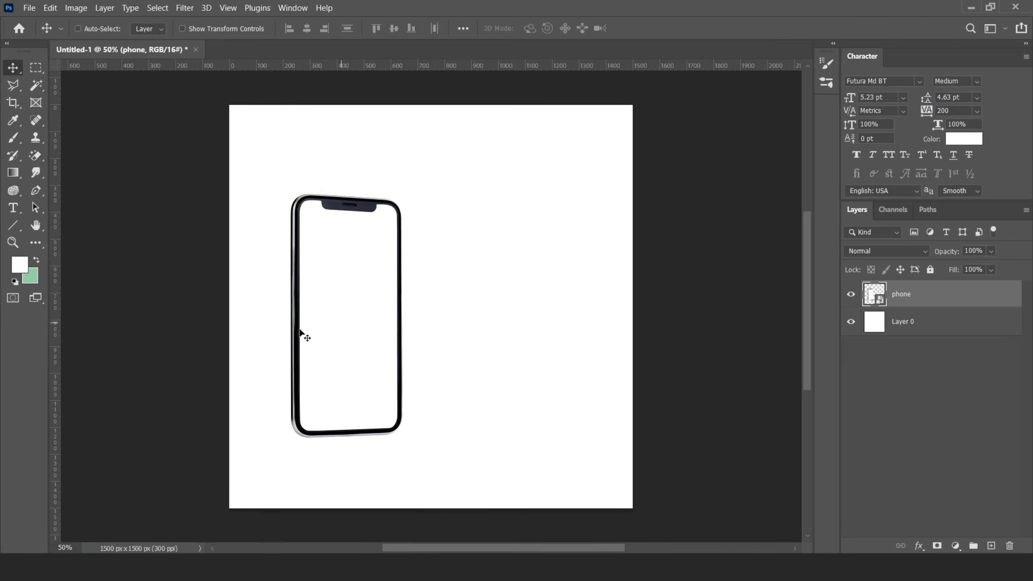
# Set the foreground colour to a pale mint green.
pyautogui.click(20, 267)
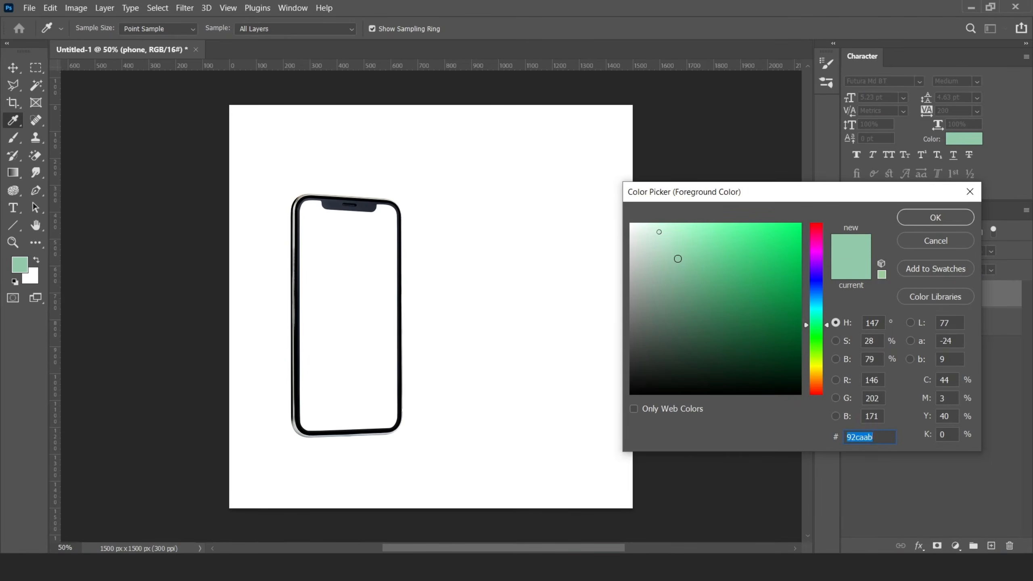
pyautogui.click(671, 222)
pyautogui.click(935, 217)
# Fill Layer 0 with the mint green foreground colour and rename the layer Background.
pyautogui.click(922, 325)
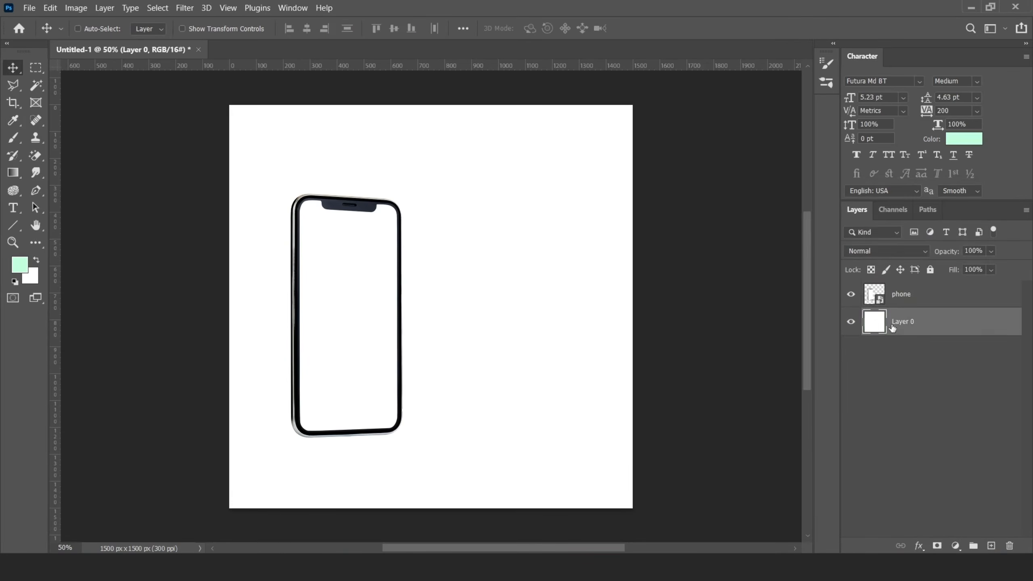
pyautogui.hotkey('alt', 'BackSpace')
pyautogui.write('Background')
pyautogui.press('Return')
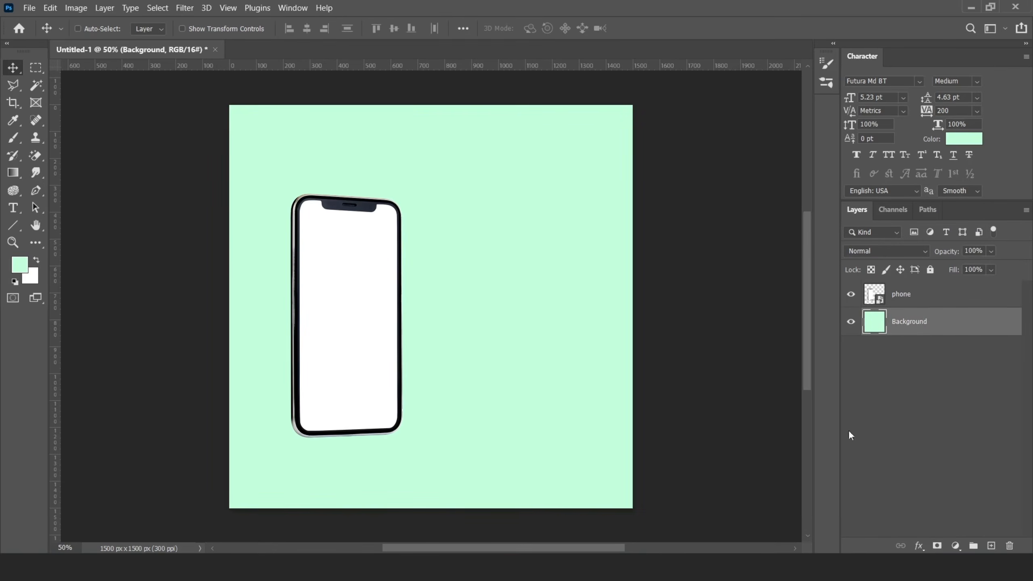
# Scale the phone down slightly, keeping it in the left half of the canvas.
pyautogui.click(900, 297)
pyautogui.hotkey('ctrl', 't')
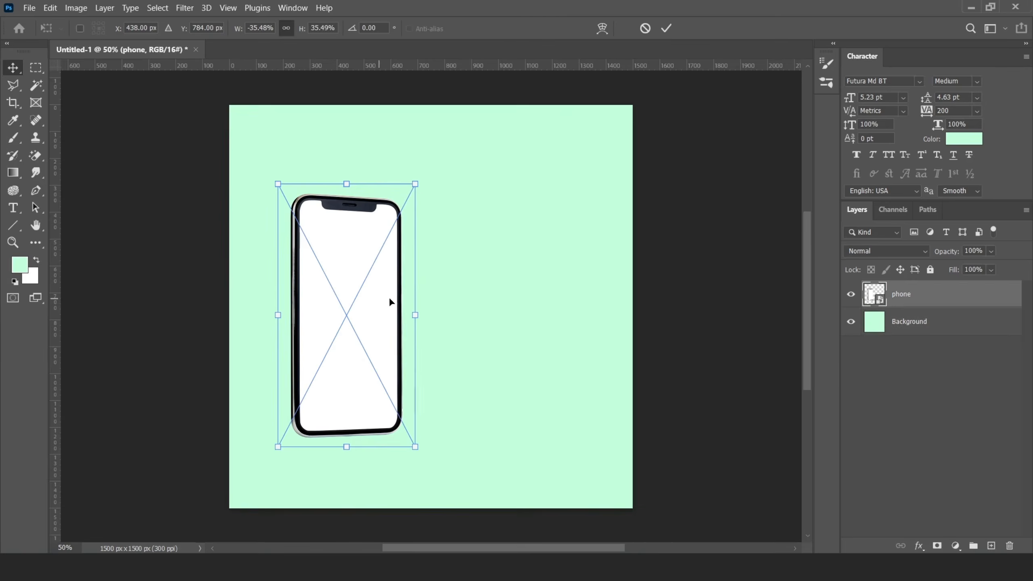
pyautogui.moveTo(415, 185); pyautogui.dragTo(394, 205)
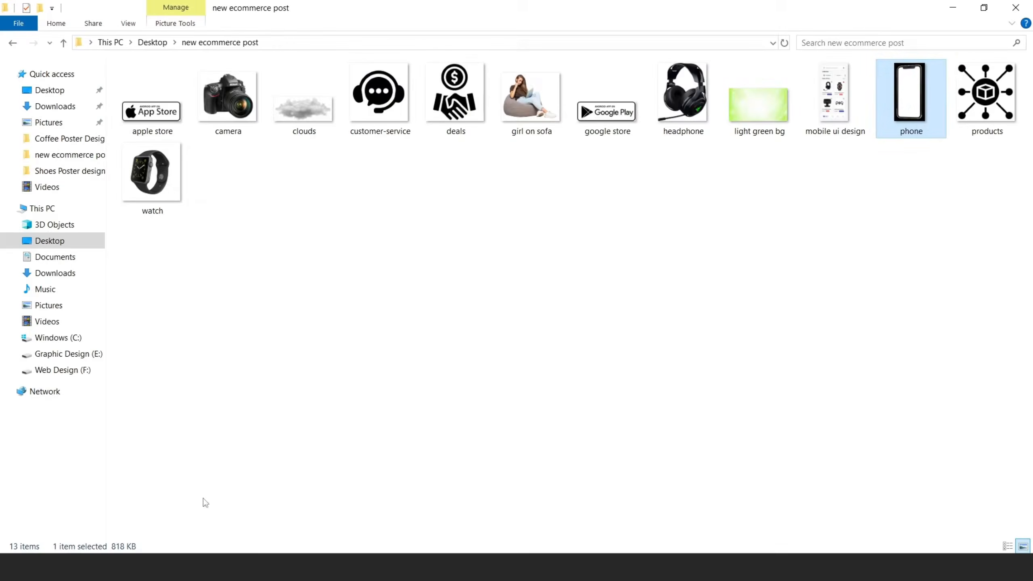
# Place the girl on sofa image, scale it to about 20% and position it in front of the phone's lower part.
pyautogui.moveTo(530, 103); pyautogui.dragTo(483, 529)
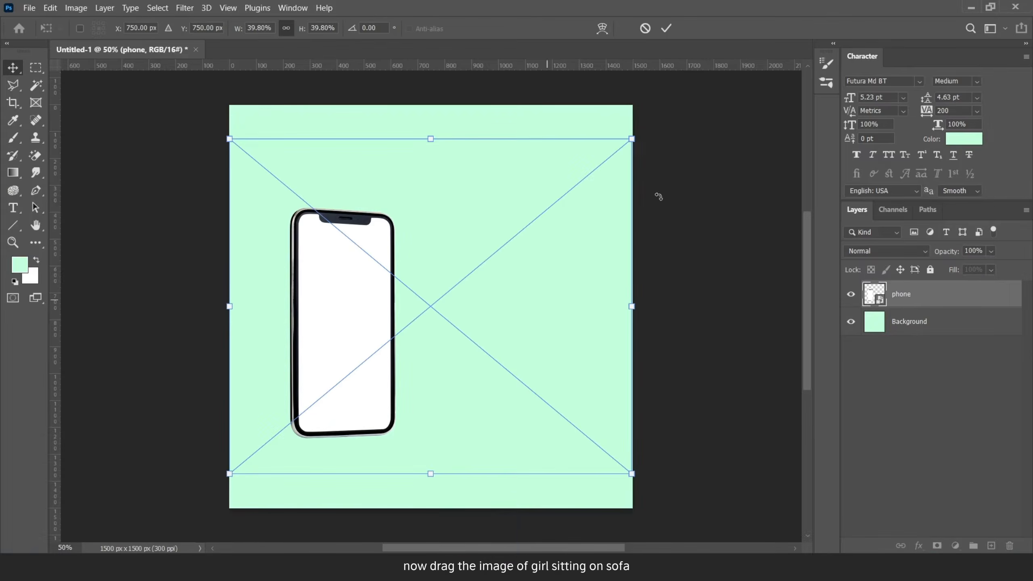
pyautogui.moveTo(631, 139); pyautogui.dragTo(515, 210)
pyautogui.moveTo(459, 267); pyautogui.dragTo(450, 332)
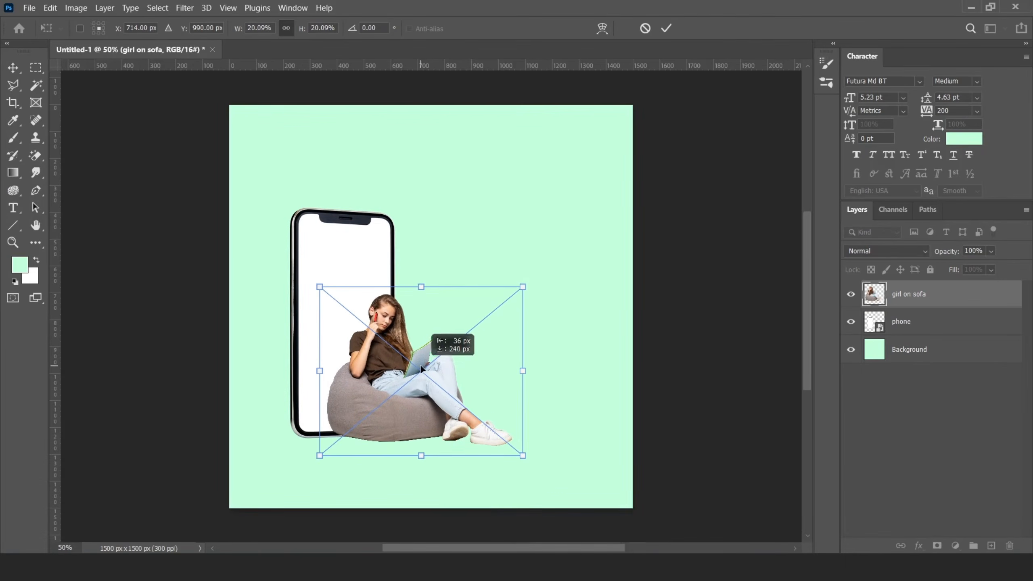
pyautogui.click(666, 28)
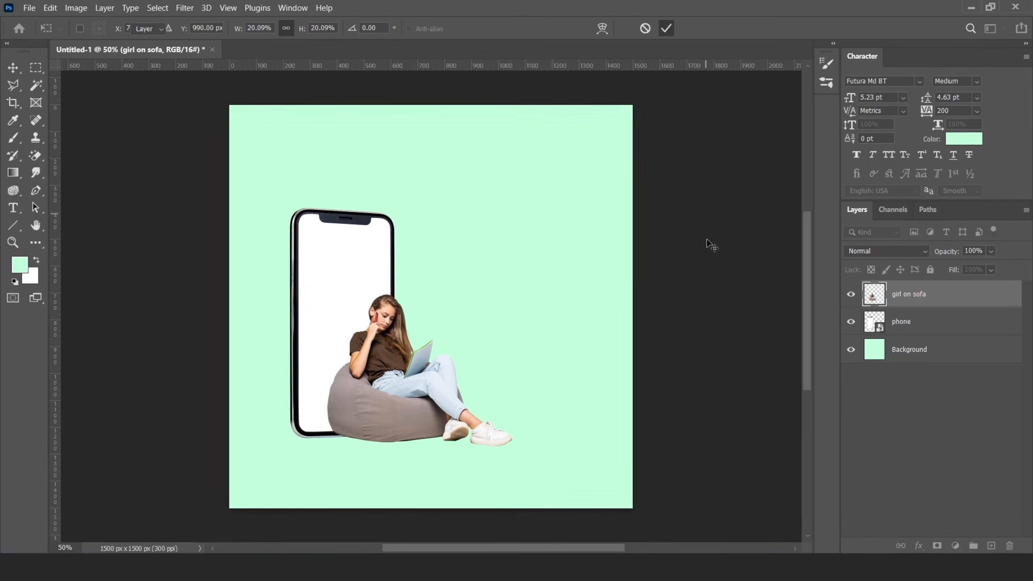
# Enlarge the phone and girl on sofa layers together and move them toward the canvas's lower left.
pyautogui.keyDown('shift'); pyautogui.click(900, 321); pyautogui.keyUp('shift')
pyautogui.moveTo(434, 306); pyautogui.dragTo(429, 344)
pyautogui.hotkey('ctrl', 't')
pyautogui.moveTo(502, 236); pyautogui.dragTo(524, 211)
pyautogui.moveTo(459, 273); pyautogui.dragTo(452, 276)
pyautogui.press('Return')
# Hide the girl on sofa layer, select the phone's white screen area and fill it with mint green on a new layer.
pyautogui.click(899, 324)
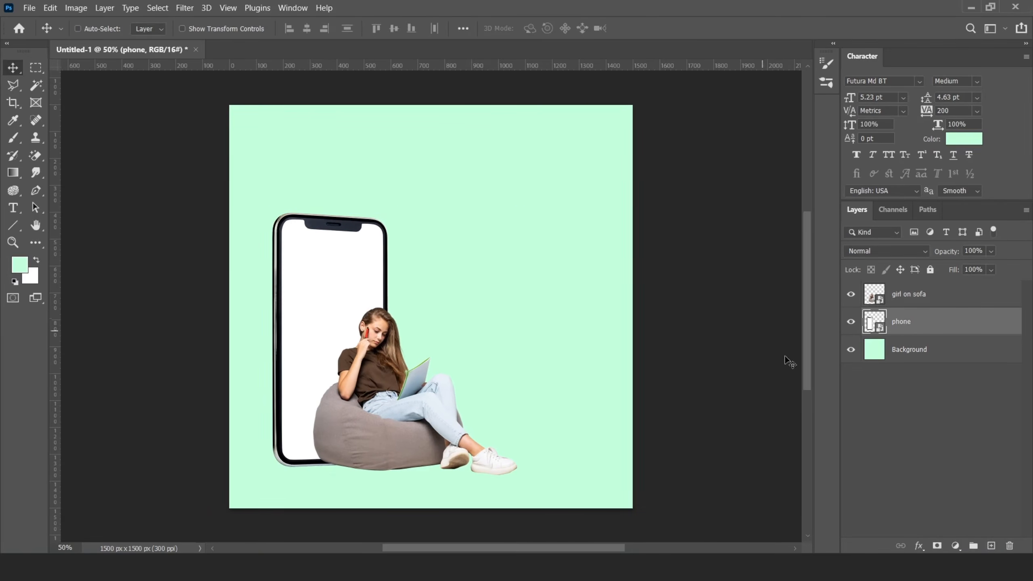
pyautogui.click(851, 294)
pyautogui.click(36, 85)
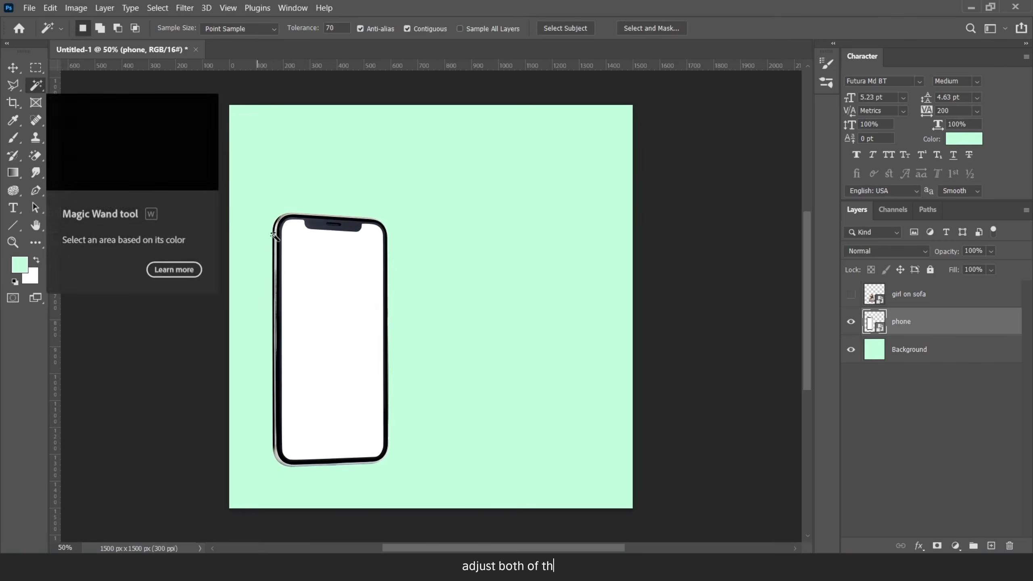
pyautogui.click(330, 287)
pyautogui.click(992, 545)
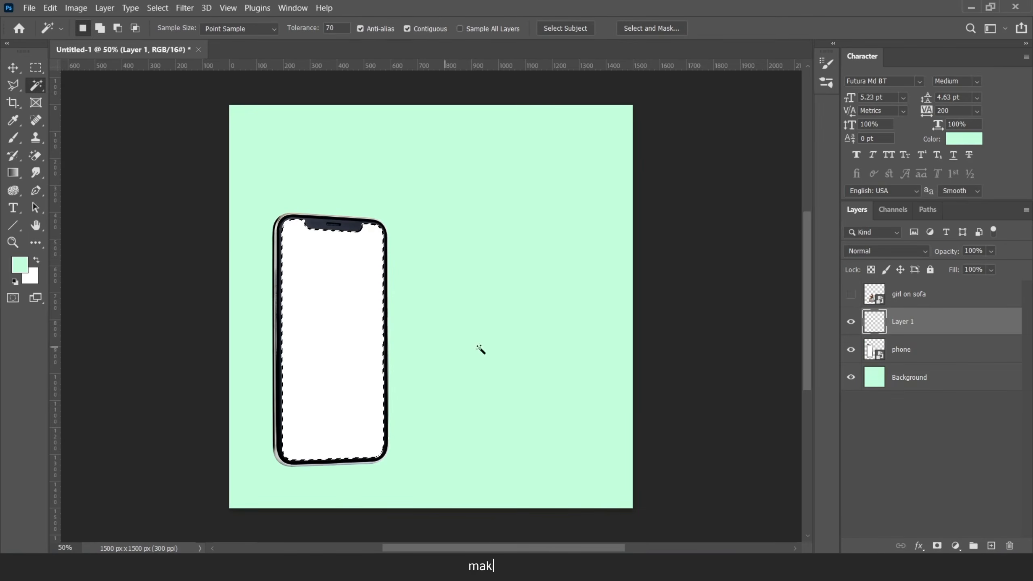
pyautogui.hotkey('alt', 'BackSpace')
pyautogui.hotkey('ctrl', 'd')
pyautogui.press('v')
# Rename the screen fill layer "Ui design here".
pyautogui.doubleClick(903, 321)
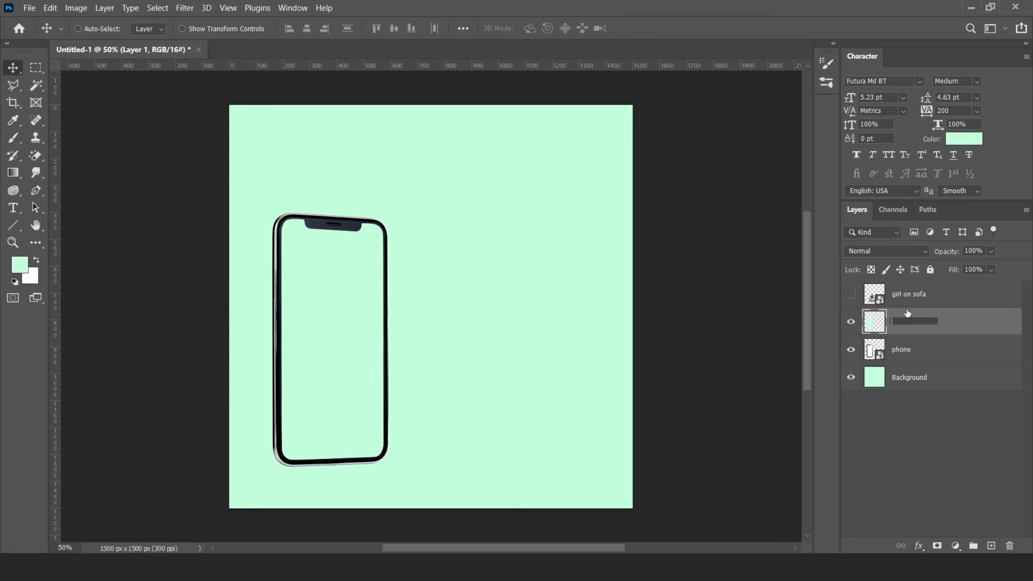
pyautogui.write('Ui design here')
pyautogui.press('Return')
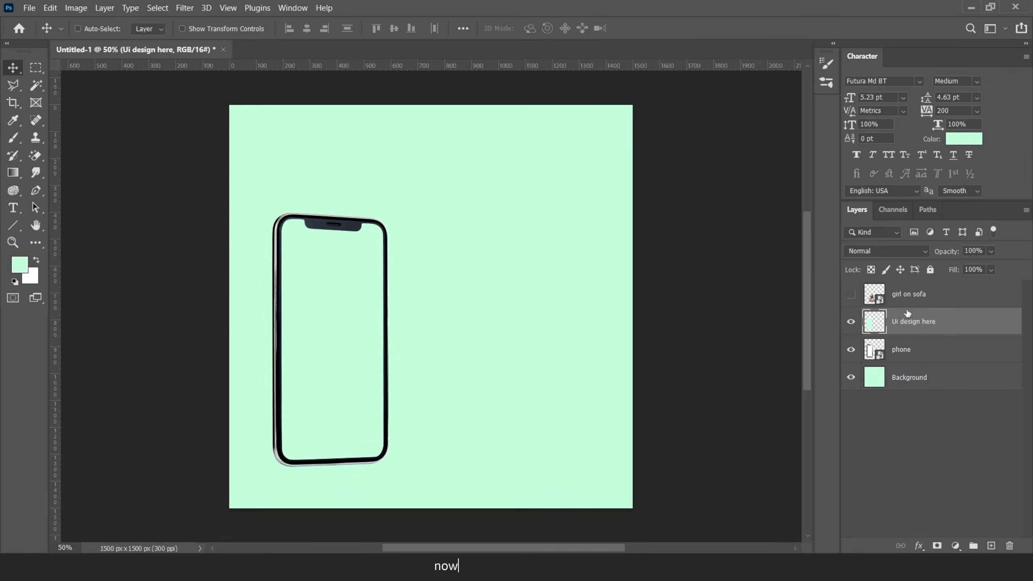
# Place the mobile ui design image over the phone screen at about 34.6% scale and clip it to the "Ui design here" layer.
pyautogui.hotkey('alt', 'Tab')
pyautogui.moveTo(834, 97); pyautogui.dragTo(319, 344)
pyautogui.moveTo(532, 103); pyautogui.dragTo(507, 174)
pyautogui.moveTo(411, 217); pyautogui.dragTo(329, 254)
pyautogui.moveTo(407, 475); pyautogui.dragTo(387, 470)
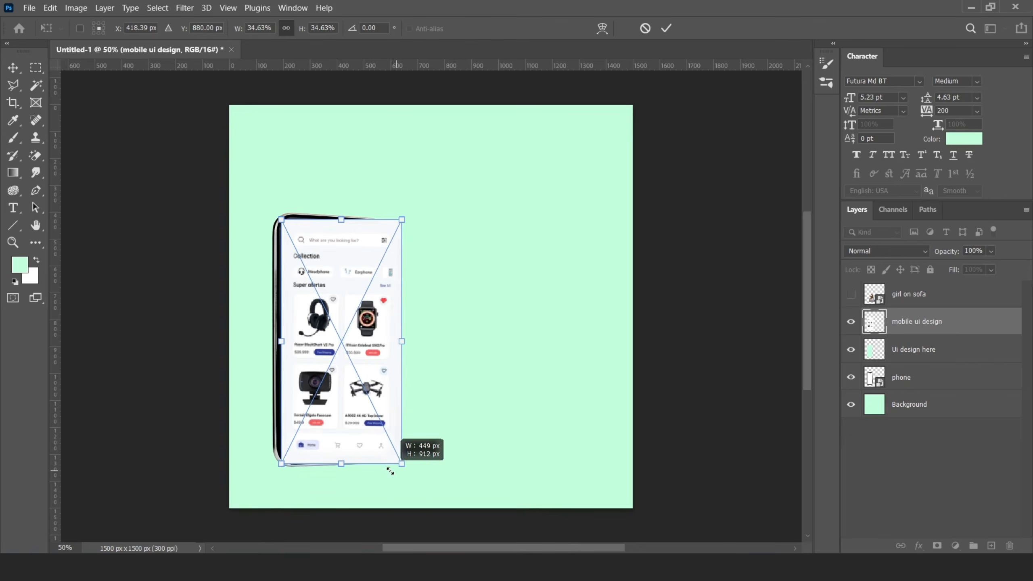
pyautogui.click(666, 28)
pyautogui.rightClick(946, 324)
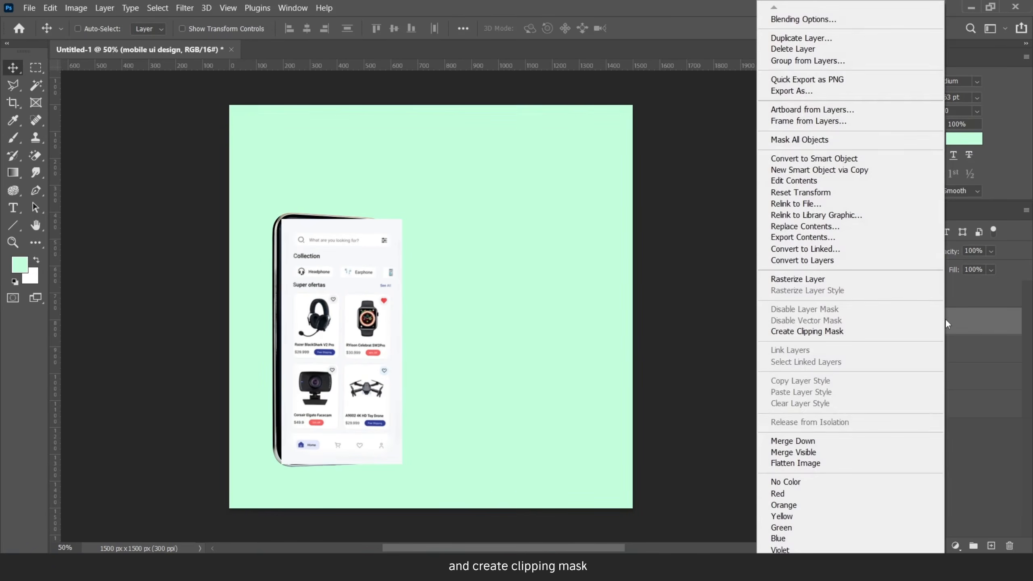
pyautogui.click(931, 331)
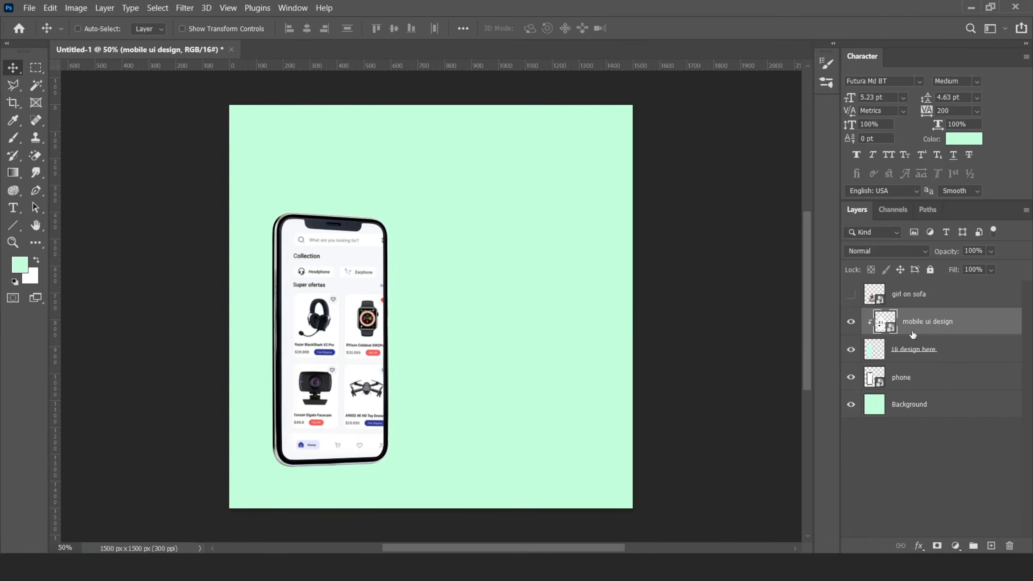
# Distort the right corners of the mobile ui design so it follows the phone screen's perspective.
pyautogui.hotkey('ctrl', '+')
pyautogui.hotkey('ctrl', 't')
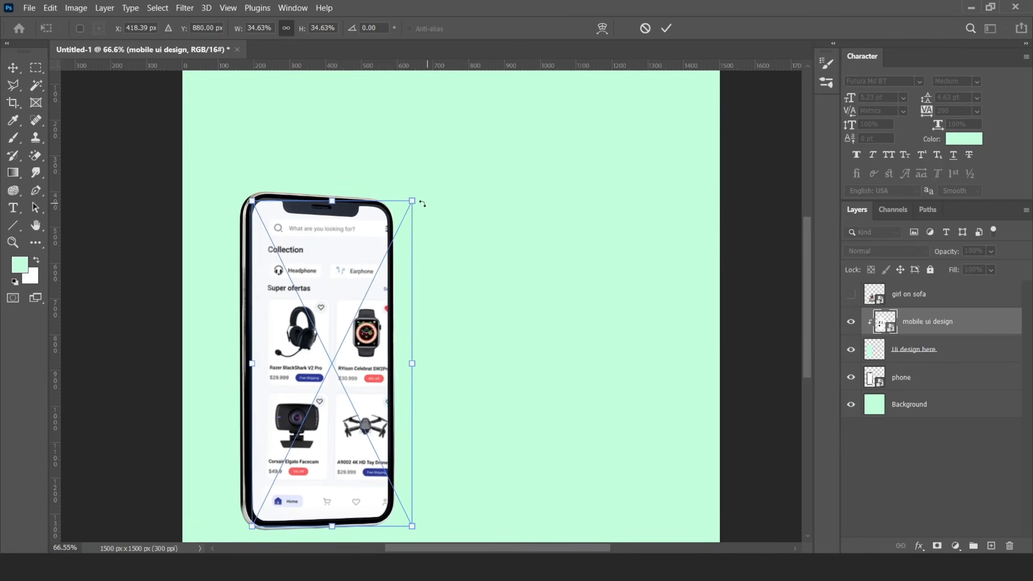
pyautogui.moveTo(414, 204); pyautogui.dragTo(391, 209)
pyautogui.moveTo(410, 531); pyautogui.dragTo(394, 519)
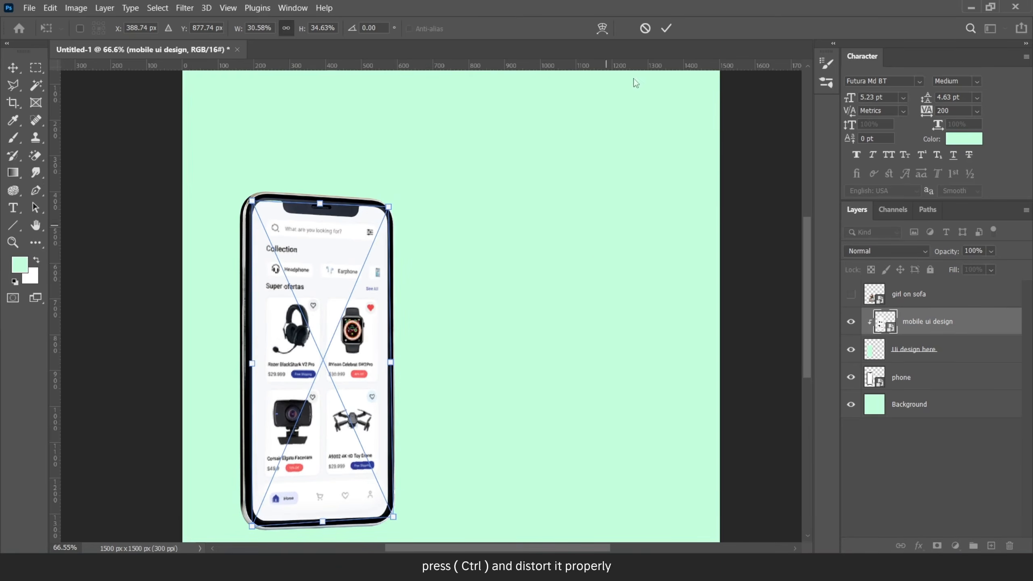
pyautogui.click(666, 29)
# Lower the mobile ui design layer's opacity to about 85% and show the girl on sofa layer.
pyautogui.scroll(-3, 436, 315)
pyautogui.scroll(2, 381, 328)
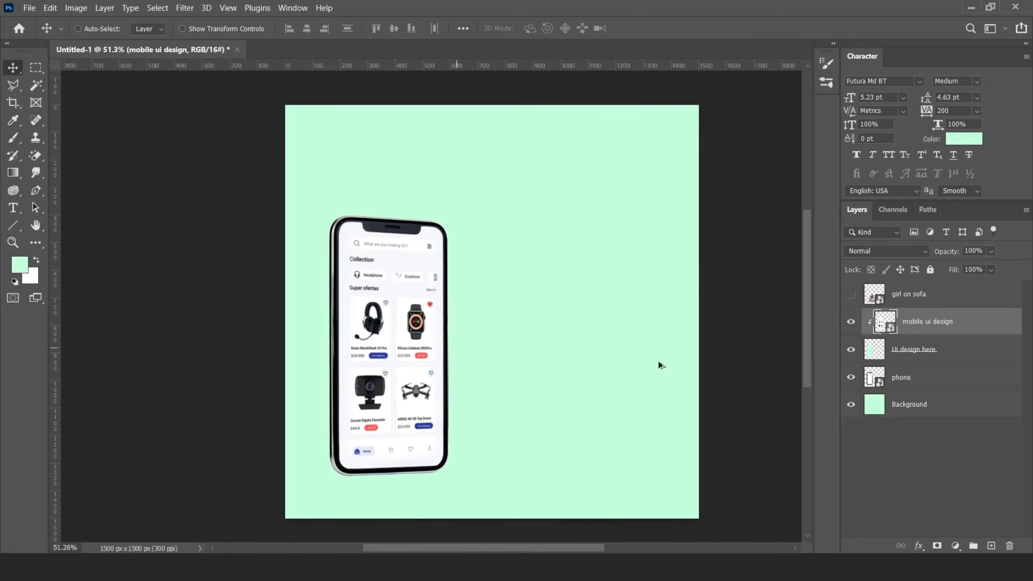
pyautogui.moveTo(988, 266); pyautogui.dragTo(996, 268)
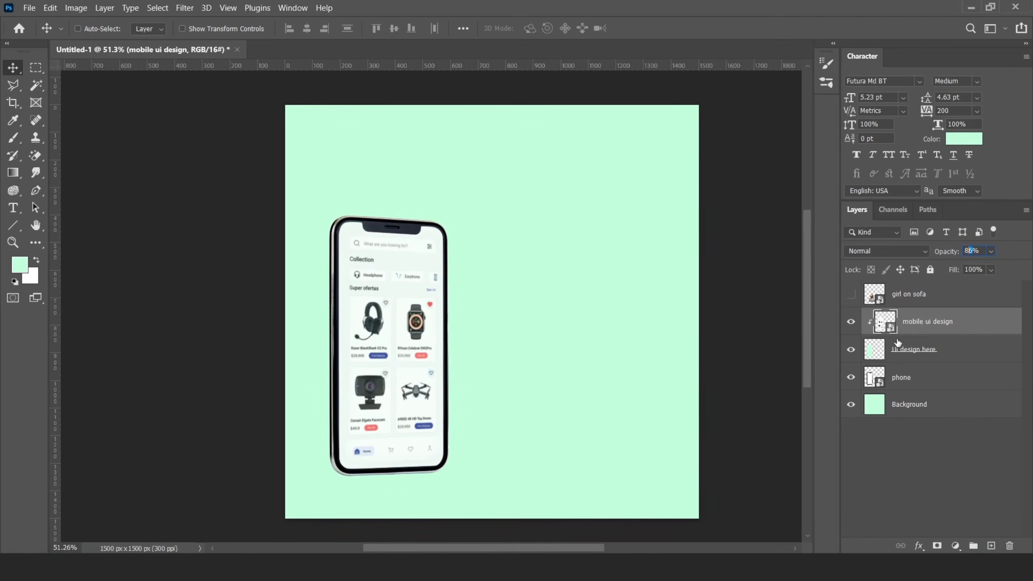
pyautogui.click(919, 471)
pyautogui.click(851, 294)
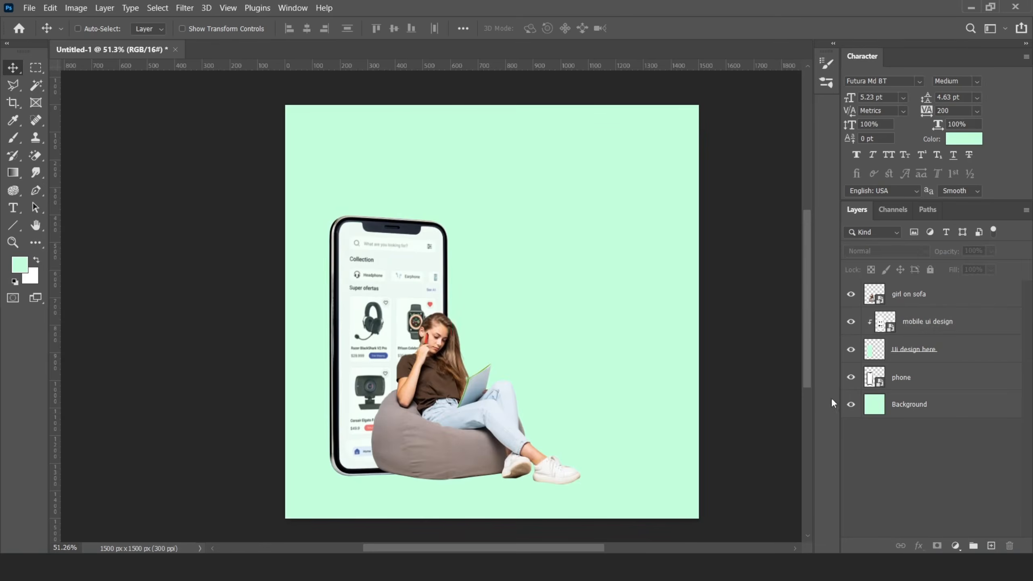
# Add a Color Balance adjustment clipped to the girl on sofa layer, with midtones Cyan–Red -60 and Magenta–Green +3.
pyautogui.click(906, 294)
pyautogui.click(956, 545)
pyautogui.click(935, 424)
pyautogui.click(735, 448)
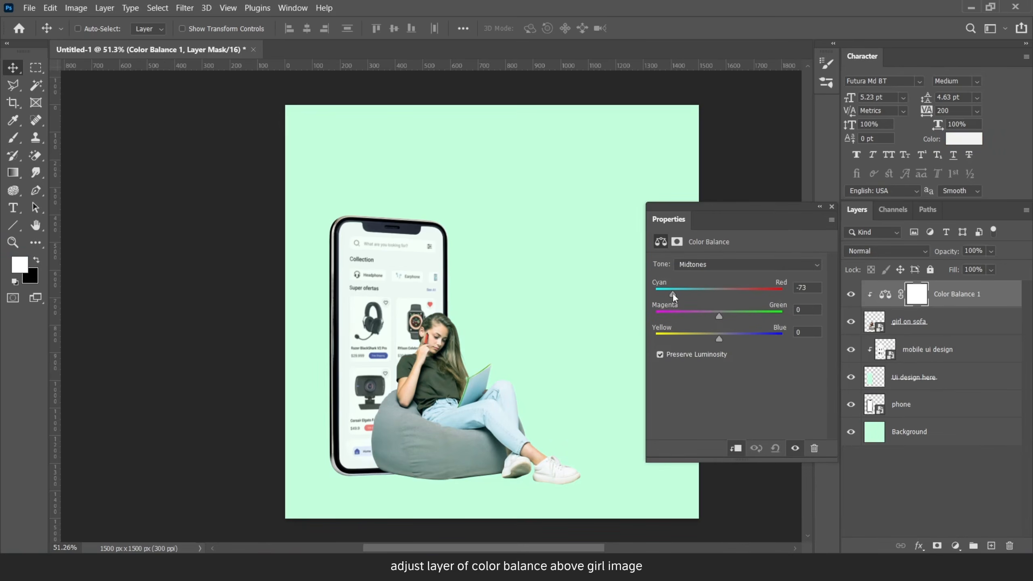
pyautogui.moveTo(673, 293); pyautogui.dragTo(721, 315)
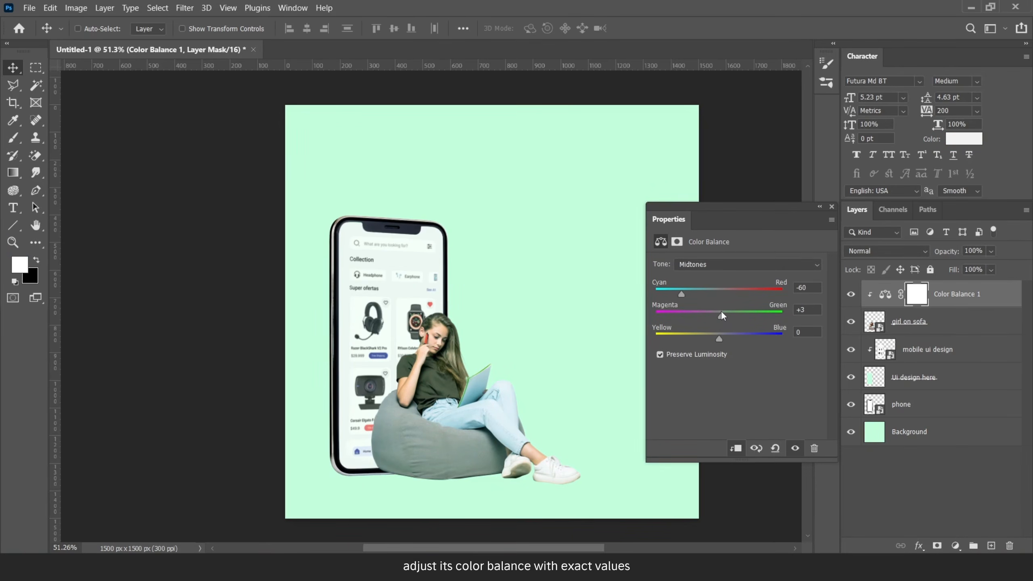
pyautogui.click(831, 207)
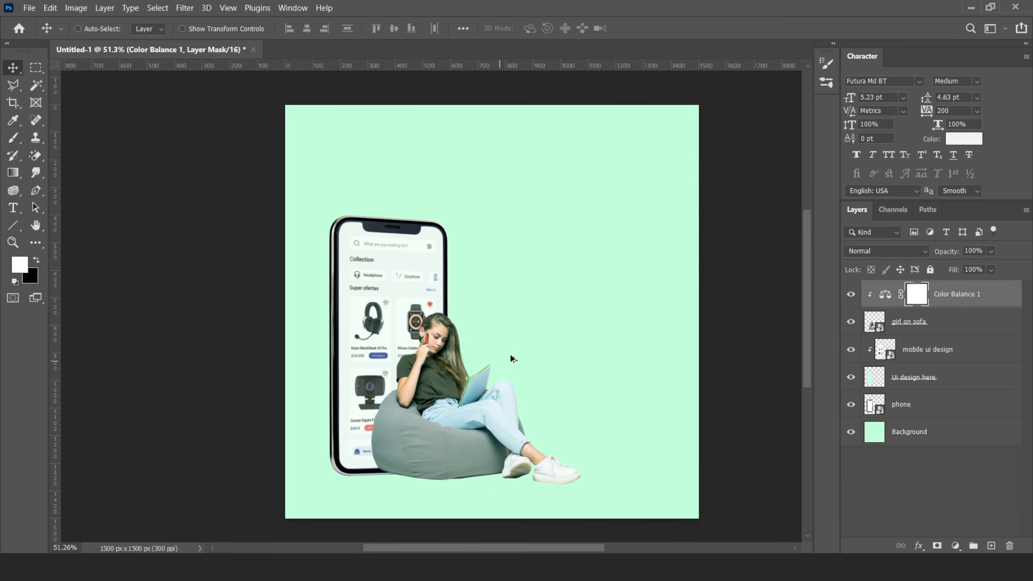
pyautogui.scroll(-6, 492, 350)
pyautogui.scroll(5, 486, 367)
pyautogui.scroll(-2, 433, 425)
pyautogui.scroll(3, 498, 376)
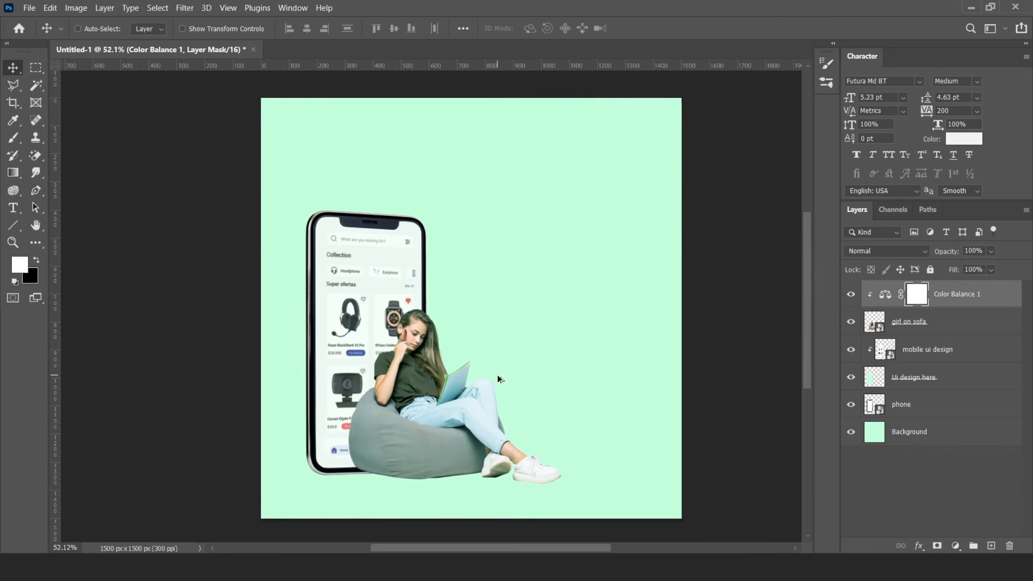
# Place the clouds image above the Background layer, scaled down behind the phone's upper right edge, and set its blending mode to Luminosity.
pyautogui.click(917, 425)
pyautogui.click(991, 546)
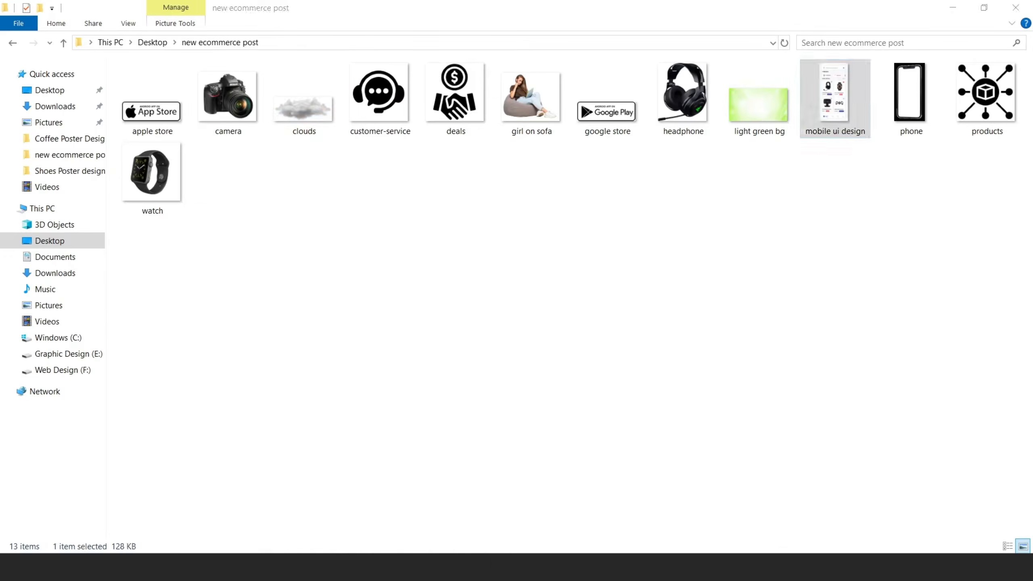
pyautogui.click(304, 96)
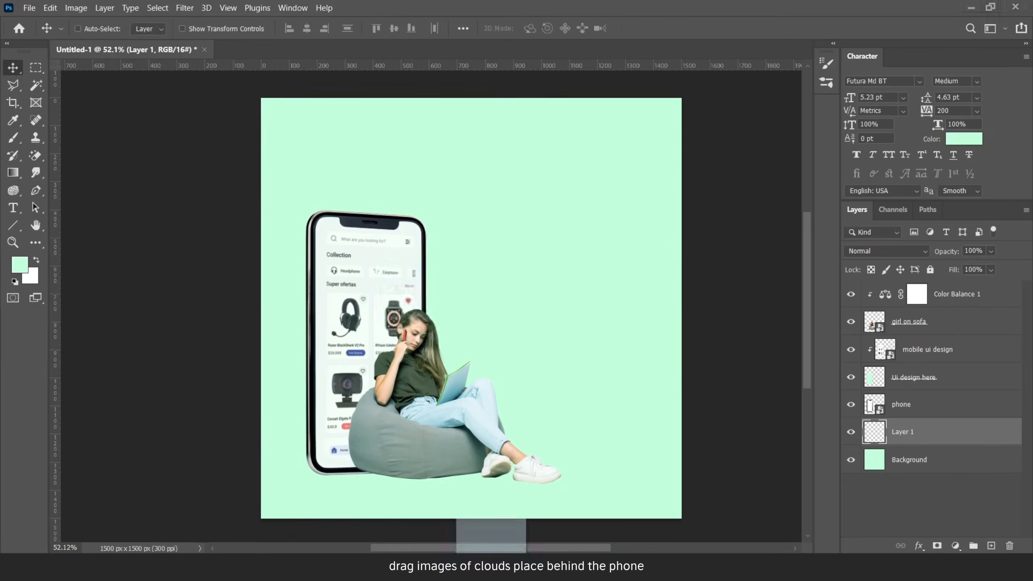
pyautogui.moveTo(304, 97); pyautogui.dragTo(413, 322)
pyautogui.moveTo(680, 221); pyautogui.dragTo(544, 277)
pyautogui.moveTo(489, 297); pyautogui.dragTo(448, 249)
pyautogui.moveTo(462, 275); pyautogui.dragTo(443, 269)
pyautogui.click(666, 29)
pyautogui.click(912, 251)
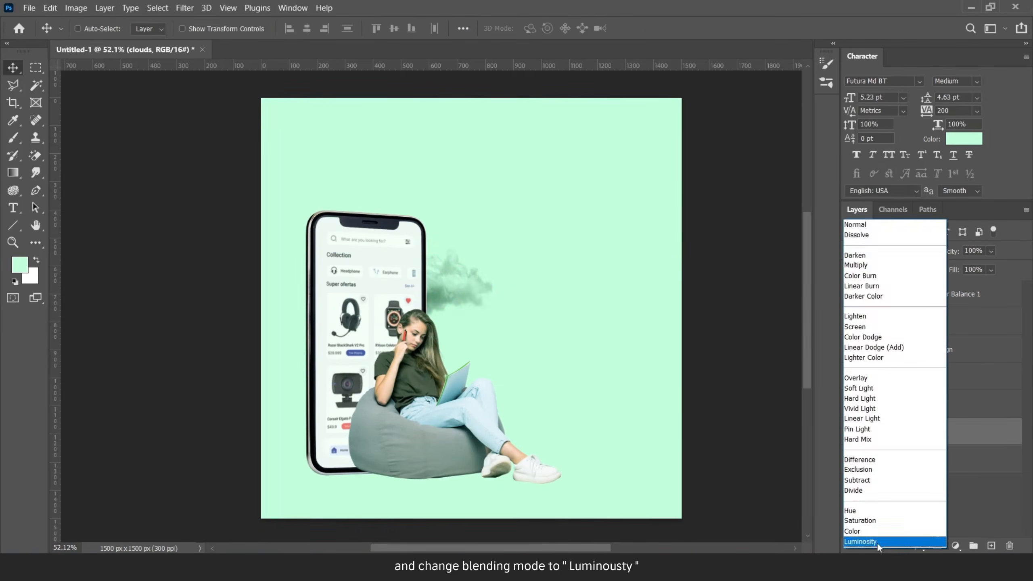
pyautogui.click(876, 543)
# Duplicate the clouds layer, move the copy behind the phone's lower left edge and scale it smaller.
pyautogui.moveTo(476, 304); pyautogui.dragTo(381, 366)
pyautogui.hotkey('ctrl', 't')
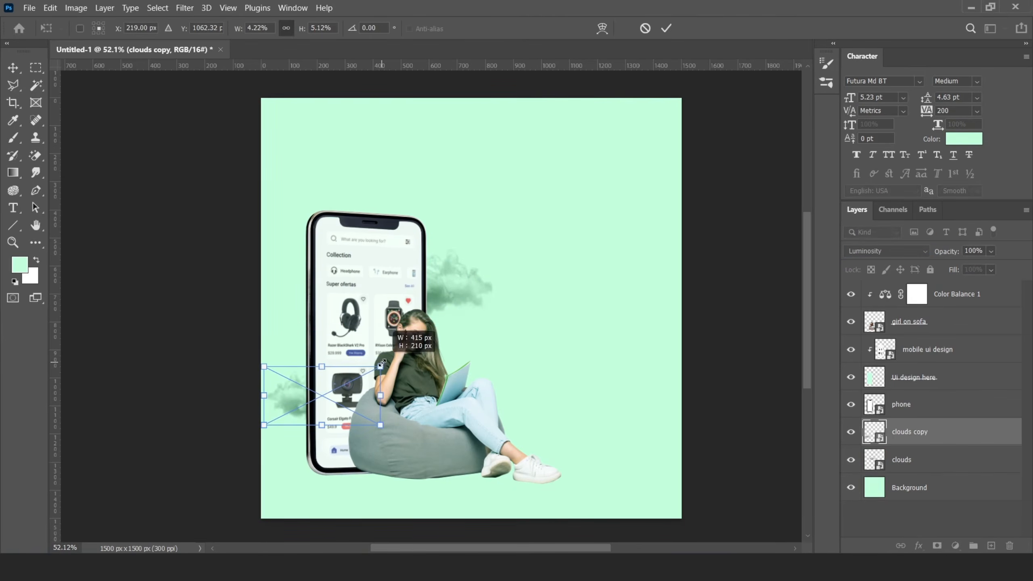
pyautogui.click(666, 29)
pyautogui.scroll(-1, 451, 306)
pyautogui.scroll(-1, 440, 300)
pyautogui.scroll(2, 445, 326)
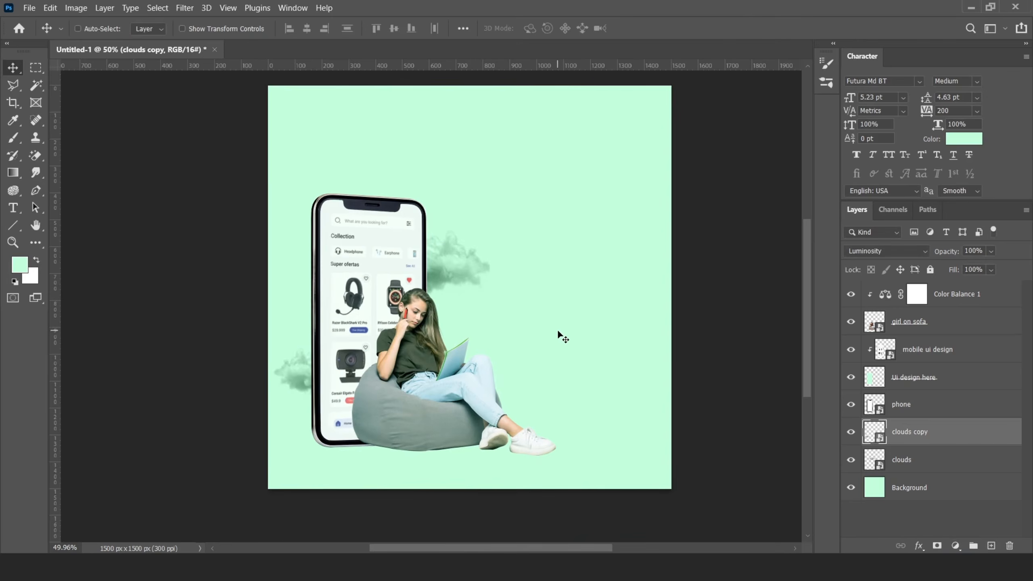
# Group all layers from clouds up to Color Balance 1 and name the group Phone and girl.
pyautogui.click(896, 458)
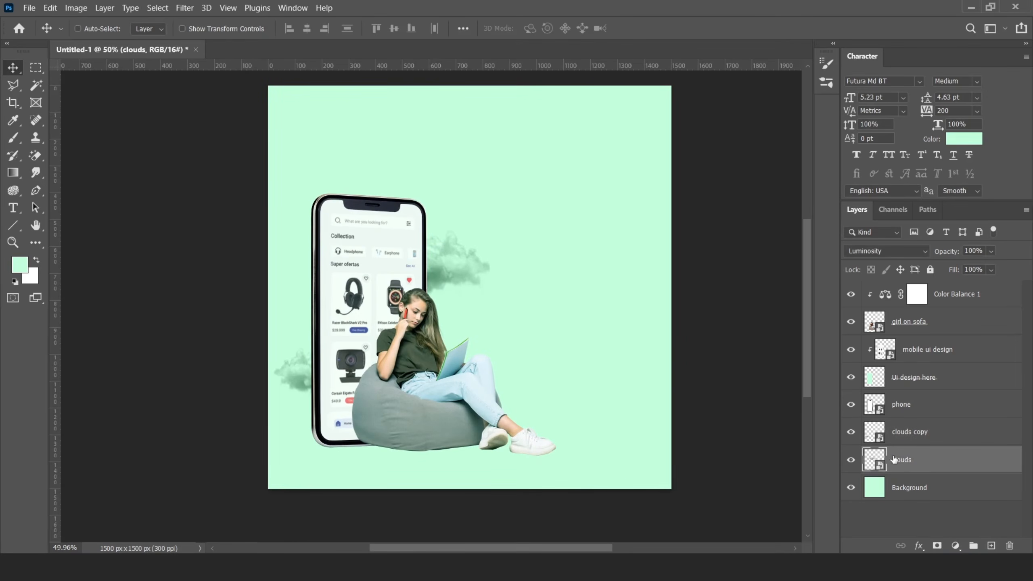
pyautogui.keyDown('shift'); pyautogui.click(963, 289); pyautogui.keyUp('shift')
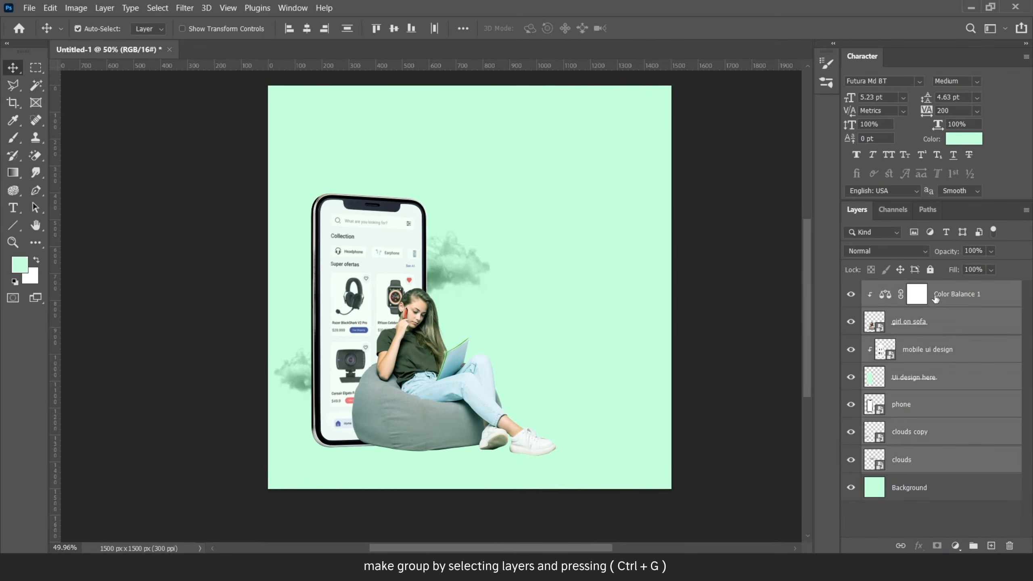
pyautogui.hotkey('ctrl', 'g')
pyautogui.doubleClick(901, 288)
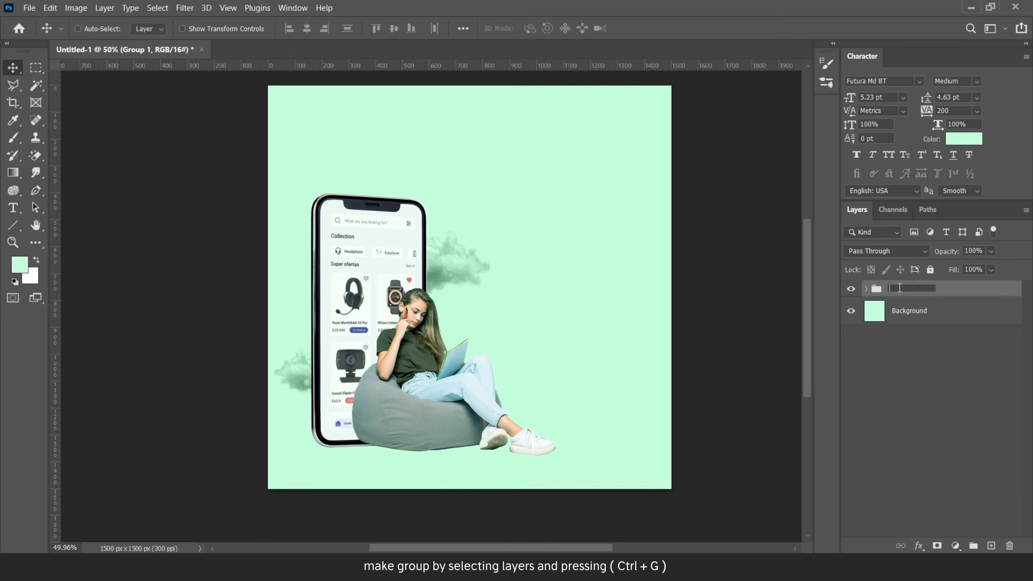
pyautogui.write('PHone and girl')
pyautogui.press('Return')
# Put the Background layer in its own group and name the group Background.
pyautogui.click(932, 317)
pyautogui.hotkey('ctrl', 'g')
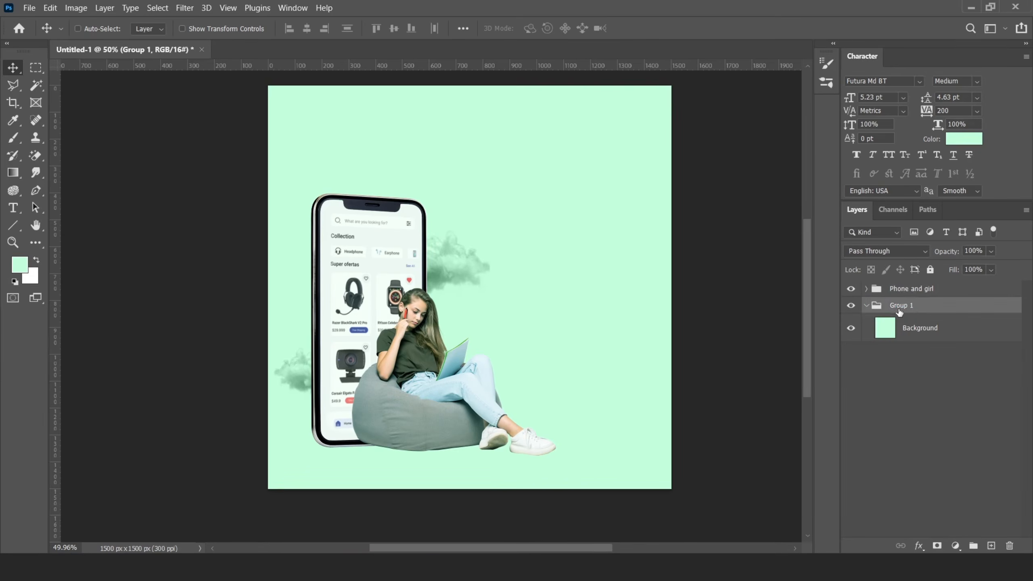
pyautogui.click(905, 309)
pyautogui.write('Background')
pyautogui.press('Return')
# Add a new layer above the Background layer and paint white behind the phone with a large soft round brush at 100% flow.
pyautogui.click(916, 338)
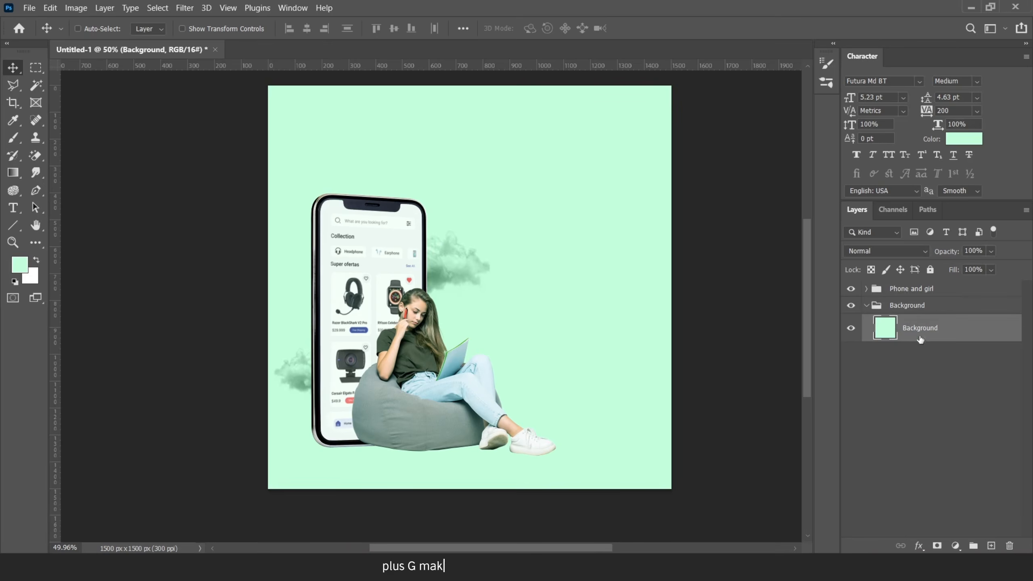
pyautogui.click(991, 546)
pyautogui.press('b')
pyautogui.press('x')
pyautogui.press(']')
pyautogui.press(']')
pyautogui.press(']')
pyautogui.press(']')
pyautogui.press(']')
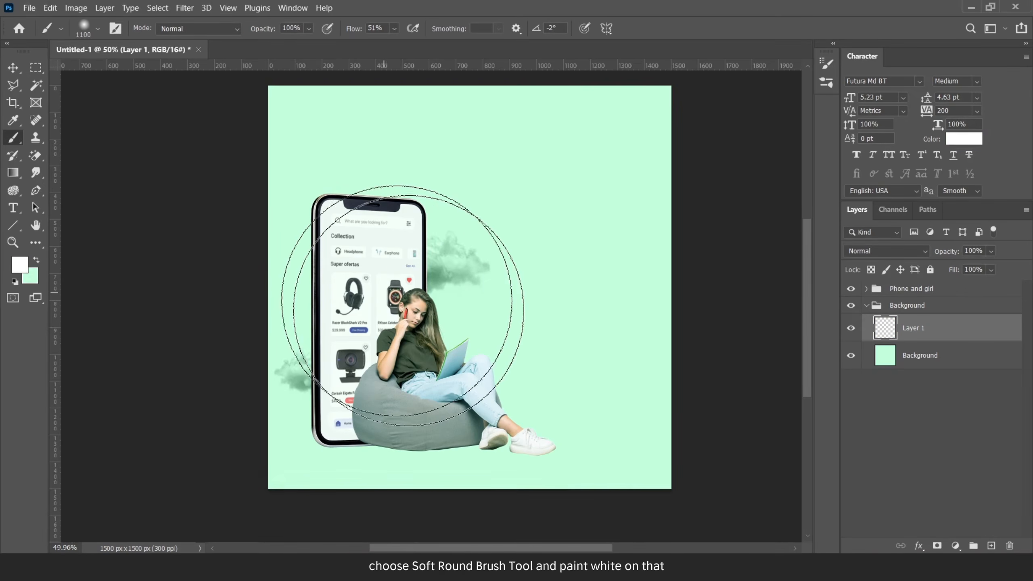
pyautogui.moveTo(394, 28)
pyautogui.mouseDown()
pyautogui.moveTo(398, 39)
pyautogui.moveTo(479, 58)
pyautogui.mouseUp()
pyautogui.press(']')
pyautogui.press(']')
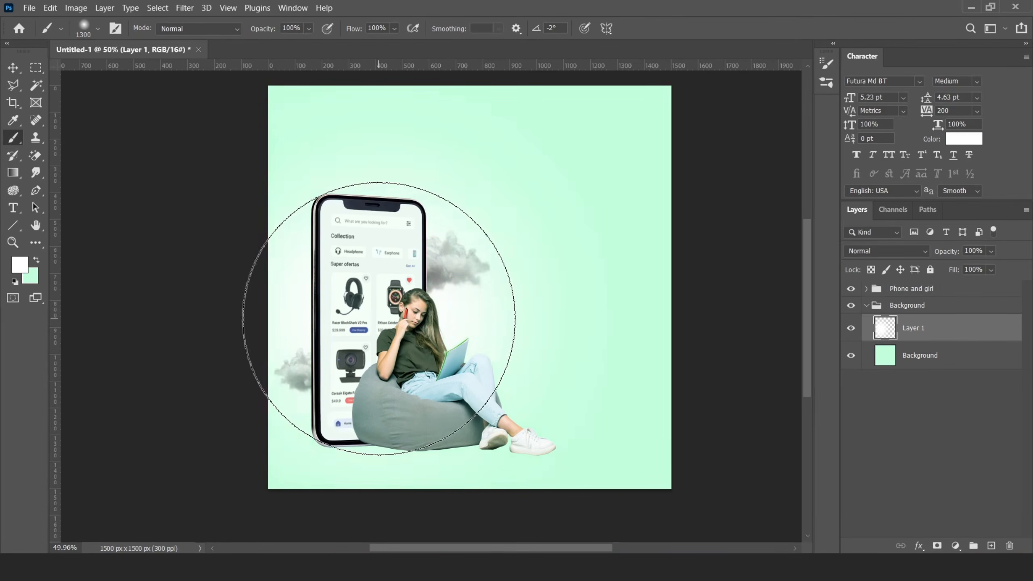
pyautogui.click(10, 68)
pyautogui.scroll(-5, 472, 264)
pyautogui.scroll(5, 479, 287)
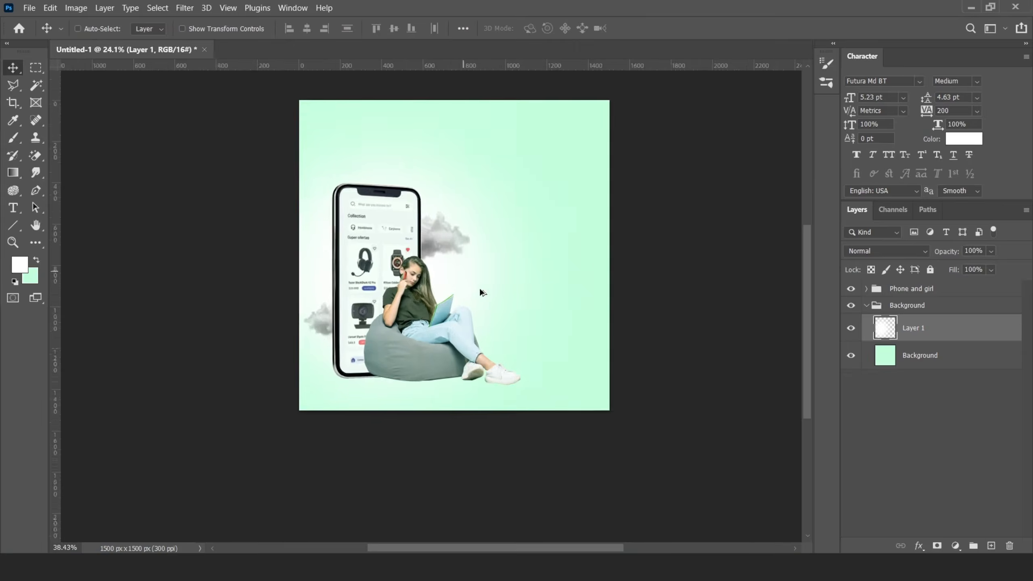
pyautogui.scroll(-2, 591, 307)
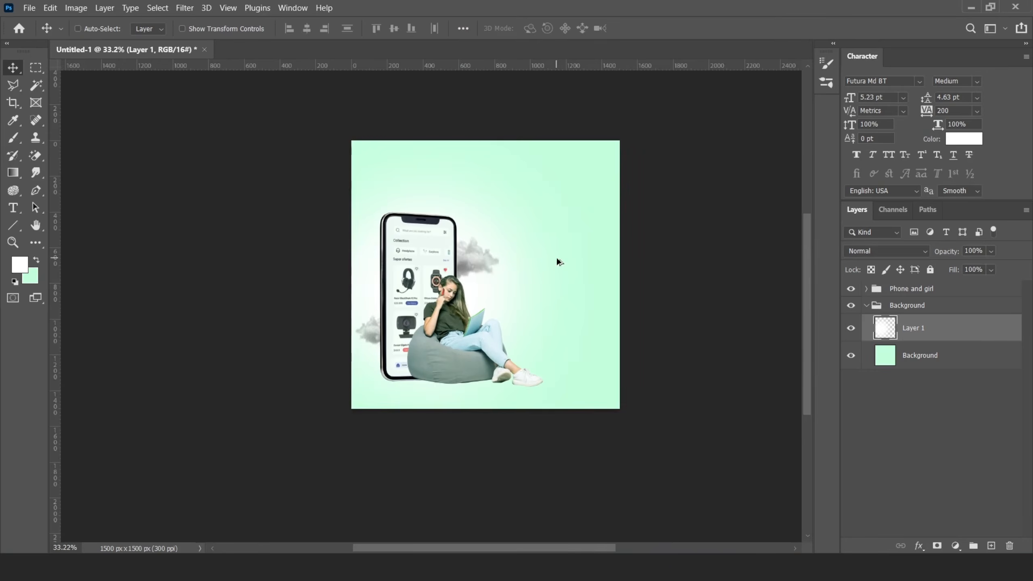
# Place the light green bg image above Layer 1 across the canvas's upper part and set its blending mode to Luminosity.
pyautogui.click(987, 543)
pyautogui.hotkey('alt', 'Tab')
pyautogui.moveTo(758, 100); pyautogui.dragTo(471, 245)
pyautogui.moveTo(620, 199); pyautogui.dragTo(630, 193)
pyautogui.moveTo(579, 219); pyautogui.dragTo(579, 165)
pyautogui.click(674, 27)
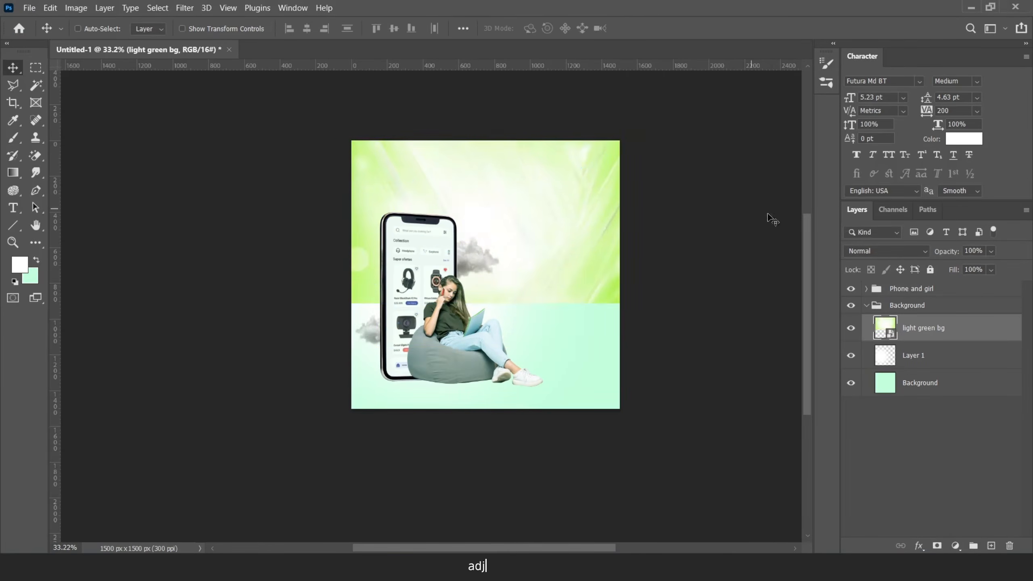
pyautogui.click(885, 251)
pyautogui.click(884, 541)
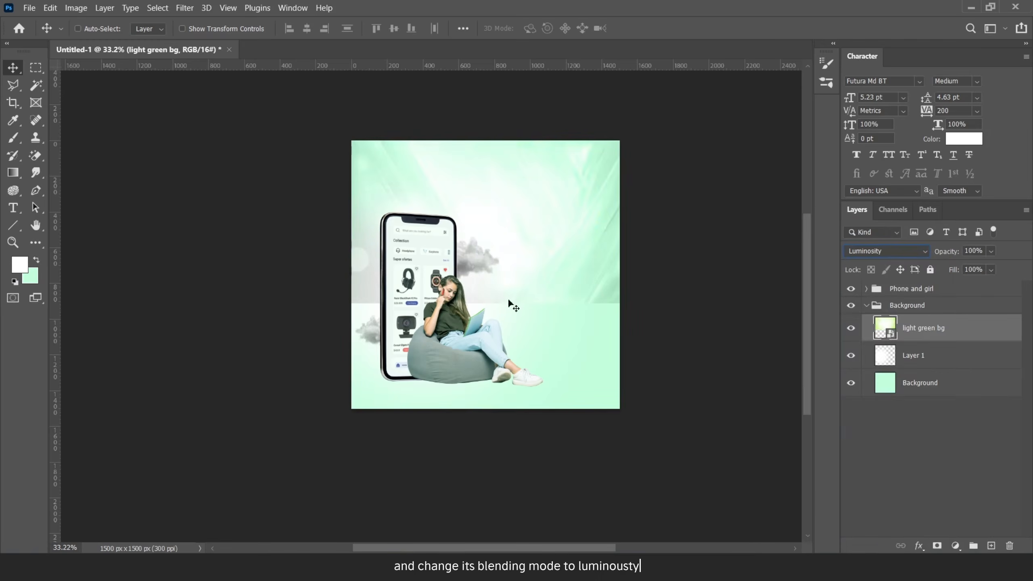
# Flip the light green bg layer horizontally and stretch it downward until it covers the whole canvas.
pyautogui.click(50, 8)
pyautogui.moveTo(163, 296)
pyautogui.click(268, 534)
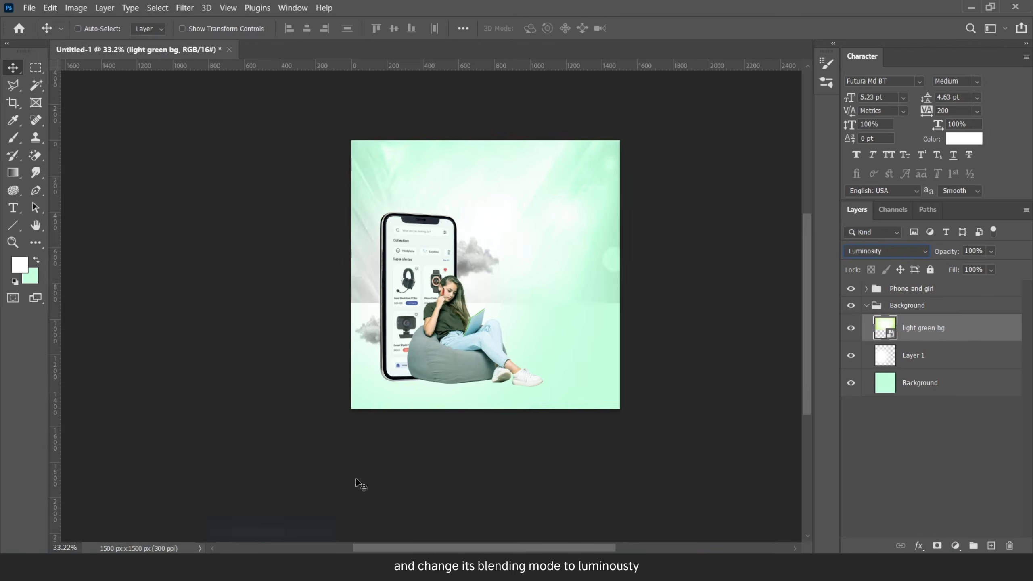
pyautogui.hotkey('ctrl', 't')
pyautogui.moveTo(485, 303); pyautogui.dragTo(483, 422)
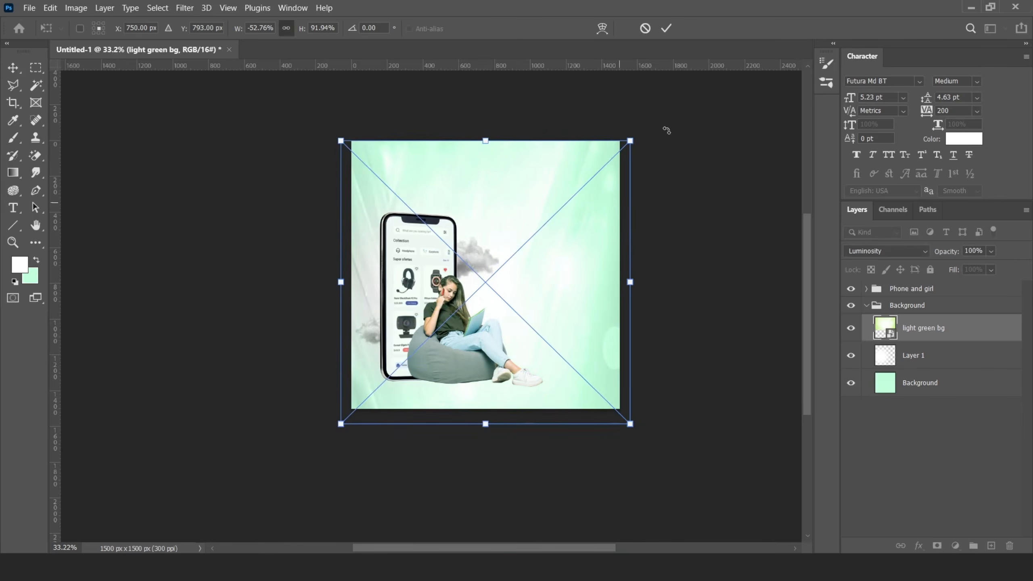
pyautogui.press('Return')
pyautogui.scroll(1, 385, 331)
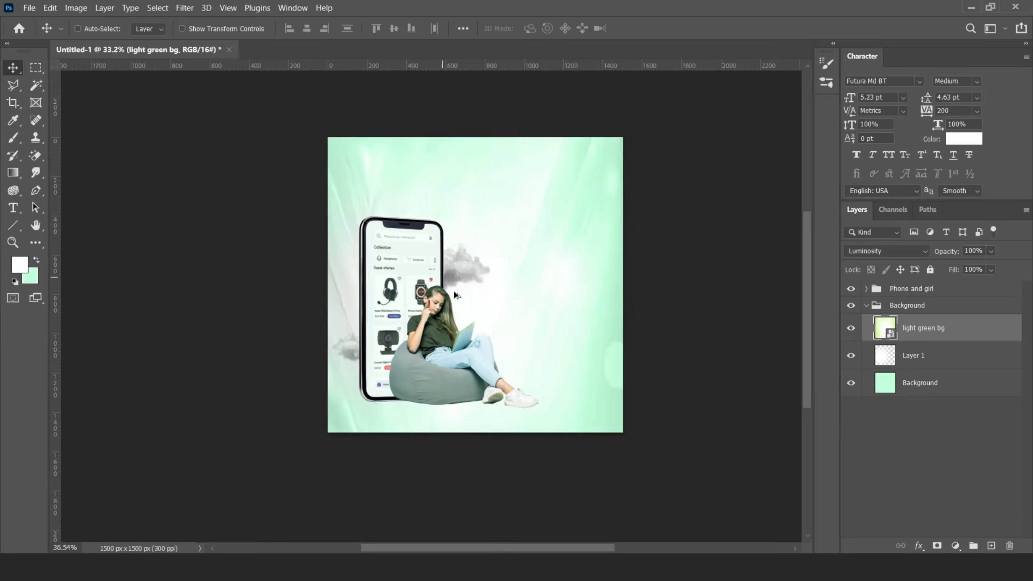
pyautogui.scroll(1, 453, 291)
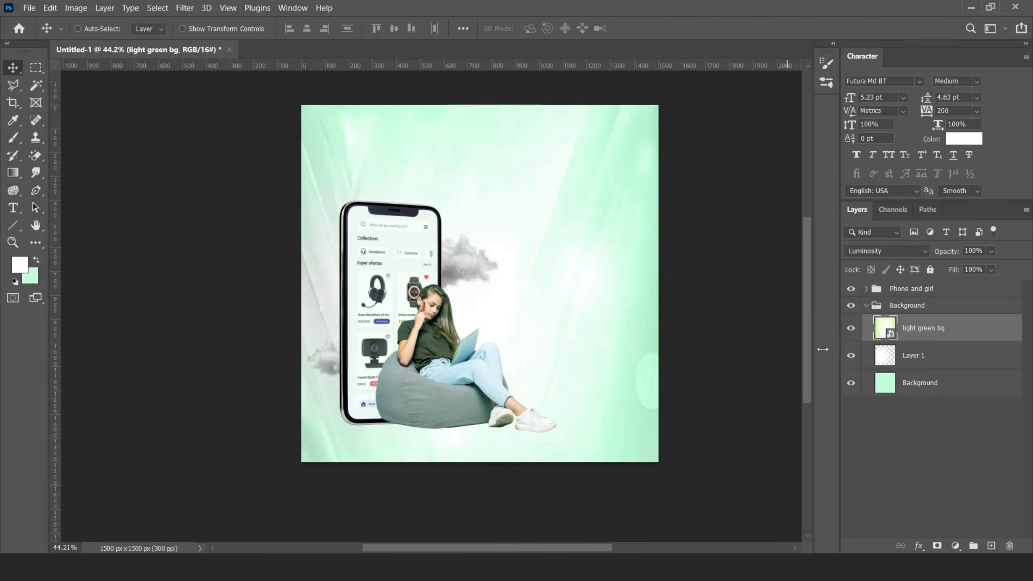
# Add a layer mask to light green bg and fade it around the phone and right edge with a soft 1000 px black brush at 22% flow.
pyautogui.click(937, 547)
pyautogui.press('b')
pyautogui.press('d')
pyautogui.click(394, 28)
pyautogui.click(358, 44)
pyautogui.click(372, 288)
pyautogui.press('[')
pyautogui.press('[')
pyautogui.press('[')
pyautogui.moveTo(357, 282); pyautogui.dragTo(322, 330)
pyautogui.moveTo(633, 336); pyautogui.dragTo(650, 393)
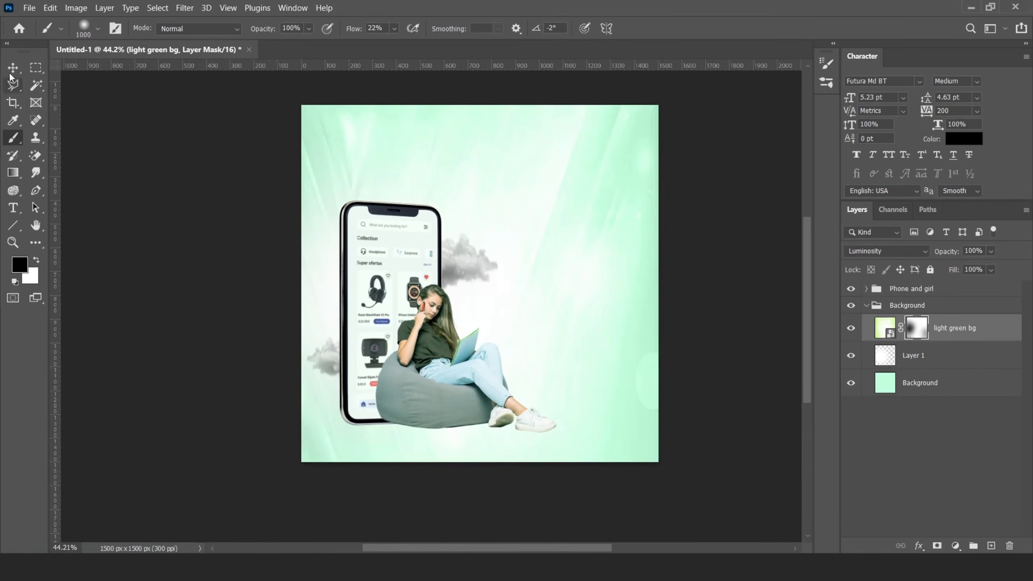
pyautogui.click(13, 68)
pyautogui.scroll(-5, 481, 339)
pyautogui.scroll(6, 481, 339)
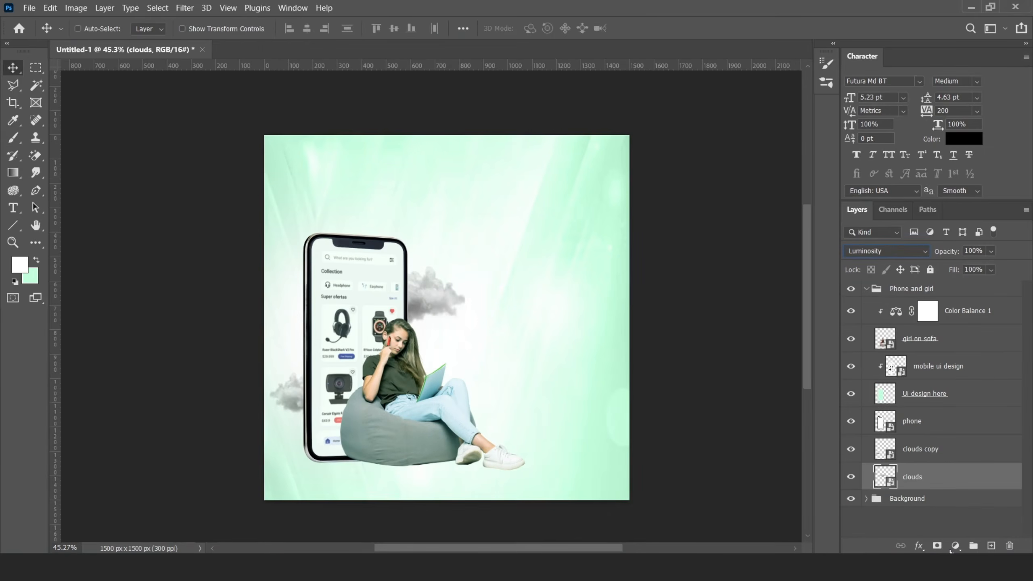
# Lower the clouds layer's opacity, set the clouds copy layer's opacity to 71%, and collapse the Phone and girl group.
pyautogui.moveTo(1002, 264); pyautogui.dragTo(982, 268)
pyautogui.click(931, 453)
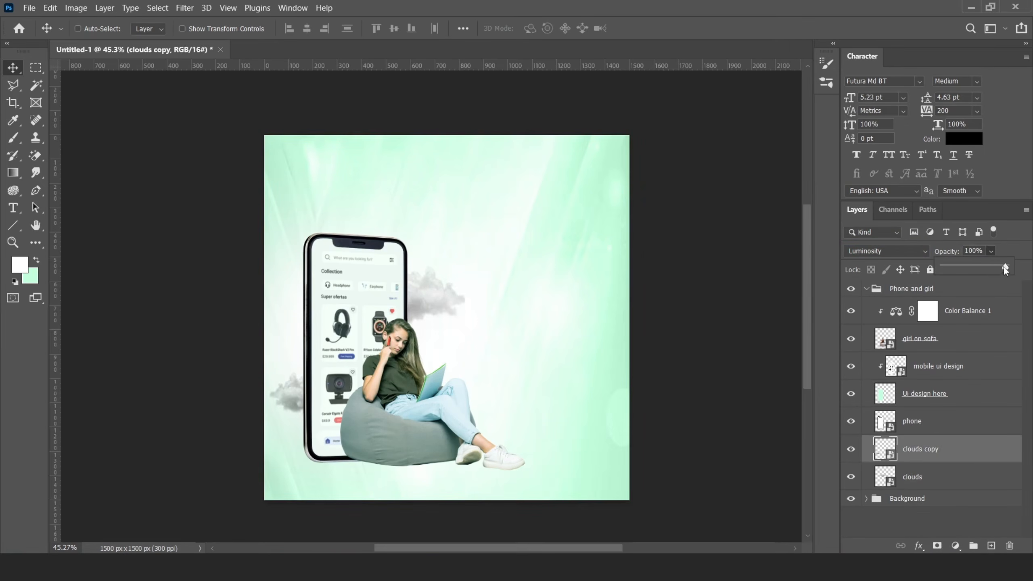
pyautogui.click(874, 290)
pyautogui.click(866, 288)
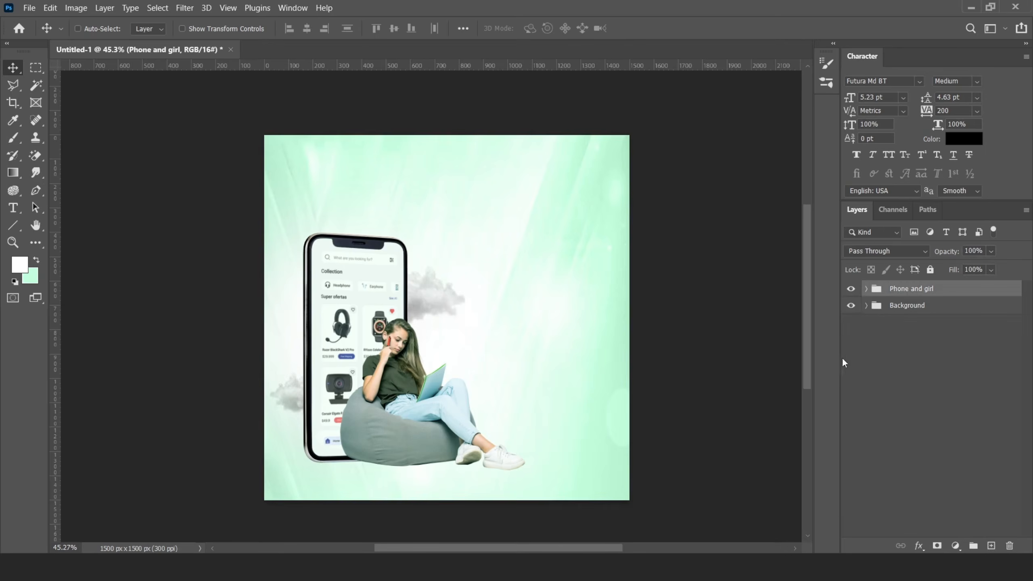
# Create a new layer above clouds copy in the Phone and girl group and name it Shadows.
pyautogui.click(867, 289)
pyautogui.click(923, 454)
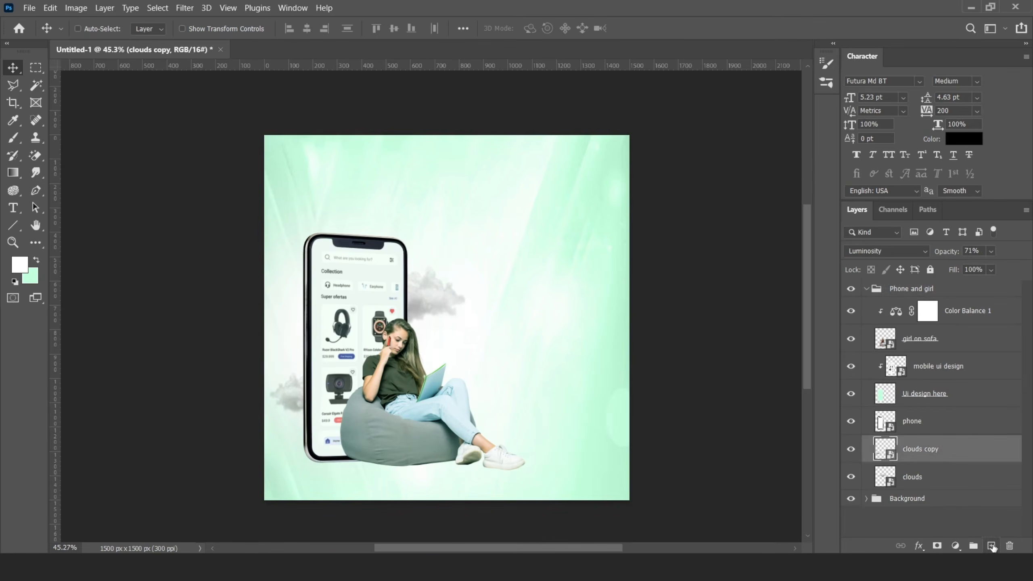
pyautogui.click(991, 545)
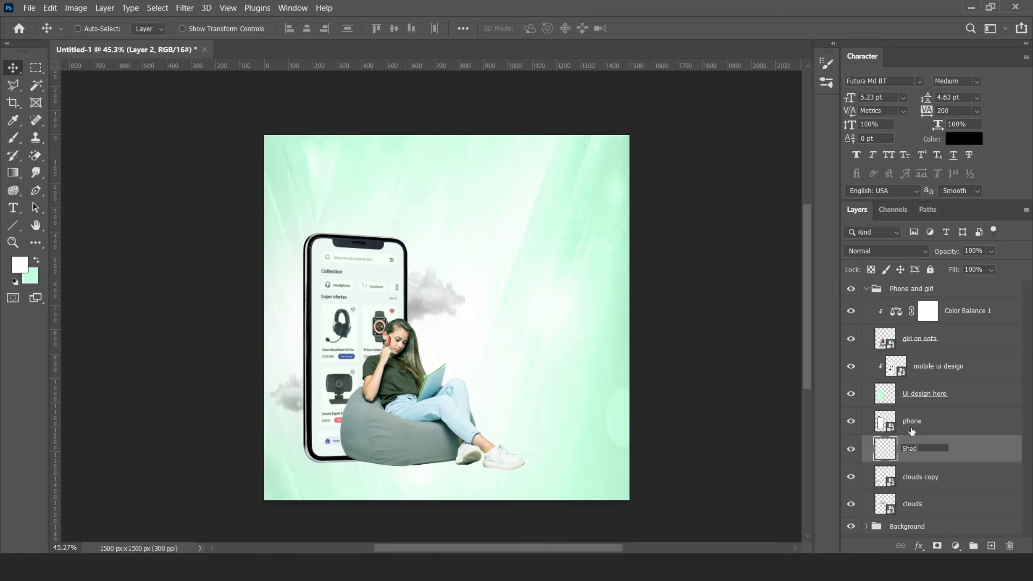
pyautogui.write('s')
pyautogui.press('Return')
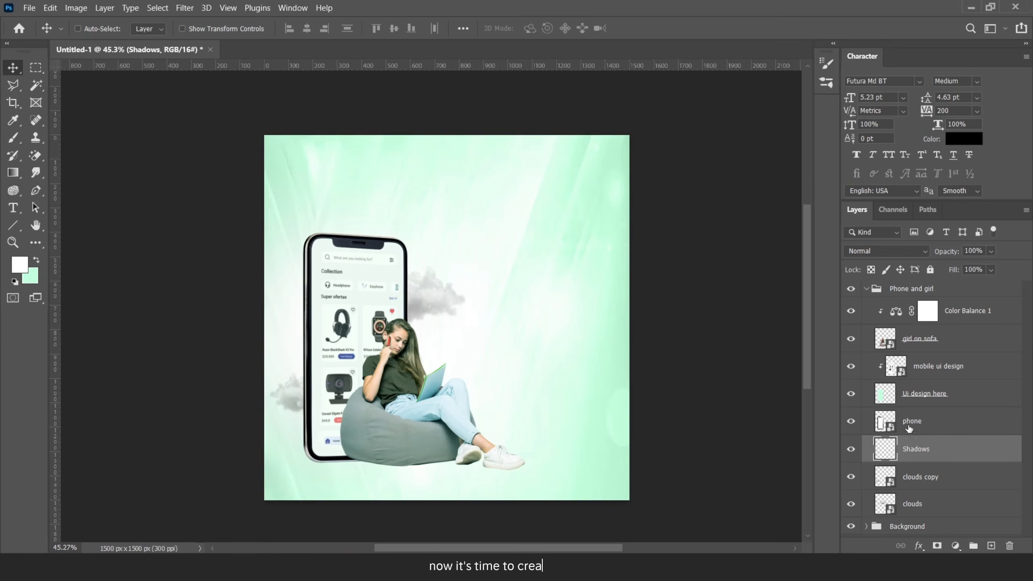
# Paint one soft black spot on the Shadows layer with a 700 px brush at 100% flow and move it to the phone's base.
pyautogui.click(11, 139)
pyautogui.scroll(-2, 418, 240)
pyautogui.scroll(2, 448, 295)
pyautogui.click(19, 265)
pyautogui.moveTo(669, 276)
pyautogui.mouseDown()
pyautogui.moveTo(664, 339)
pyautogui.moveTo(619, 407)
pyautogui.mouseUp()
pyautogui.click(935, 219)
pyautogui.scroll(-2, 426, 228)
pyautogui.scroll(2, 456, 283)
pyautogui.press('[')
pyautogui.press('[')
pyautogui.moveTo(394, 28); pyautogui.dragTo(487, 52)
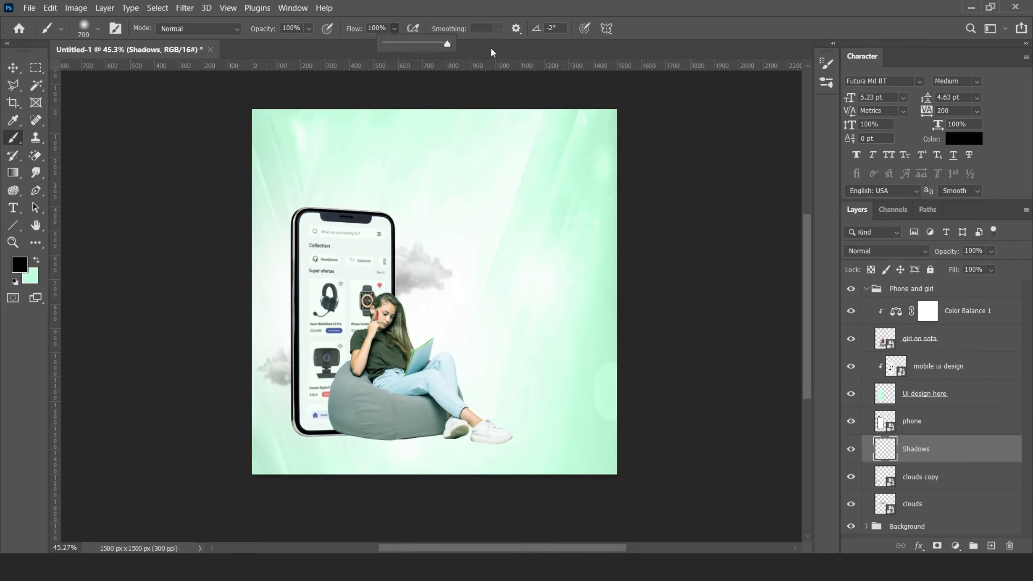
pyautogui.click(441, 302)
pyautogui.click(13, 67)
pyautogui.moveTo(427, 315); pyautogui.dragTo(331, 442)
# Hide the girl on sofa layer and squash the black spot into a thin, wide shadow under the phone's base.
pyautogui.click(851, 340)
pyautogui.hotkey('ctrl', 't')
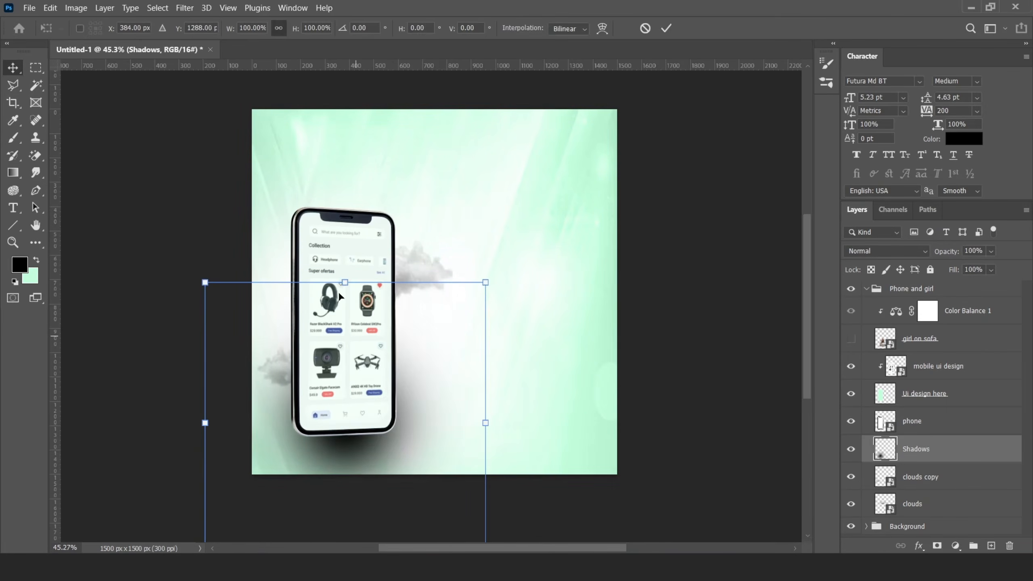
pyautogui.moveTo(345, 282); pyautogui.dragTo(346, 403)
pyautogui.moveTo(503, 418); pyautogui.dragTo(500, 407)
pyautogui.moveTo(393, 424); pyautogui.dragTo(391, 438)
pyautogui.moveTo(484, 435); pyautogui.dragTo(501, 427)
pyautogui.press('Return')
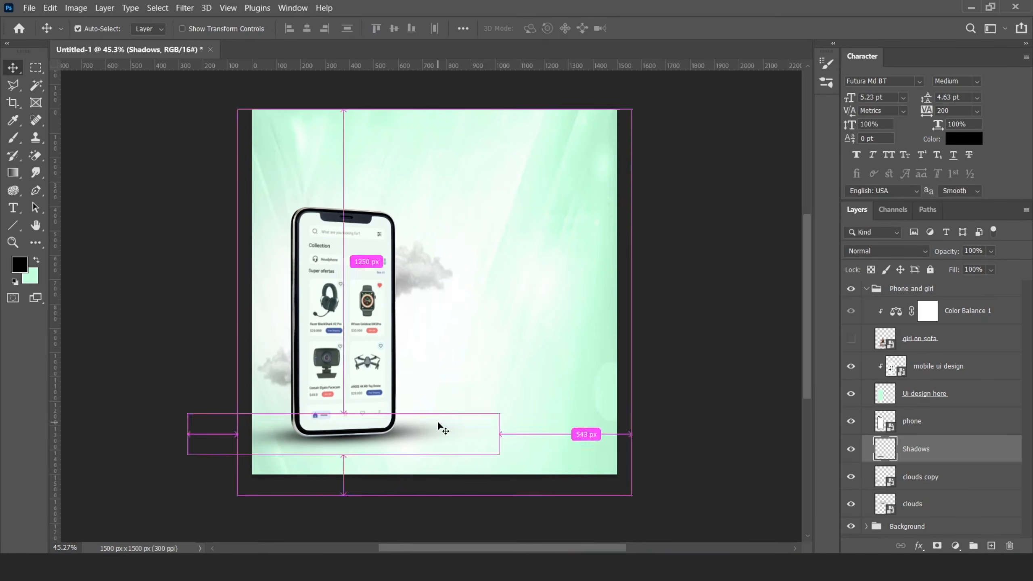
pyautogui.hotkey('ctrl', 't')
pyautogui.moveTo(344, 415); pyautogui.dragTo(345, 428)
pyautogui.press('Return')
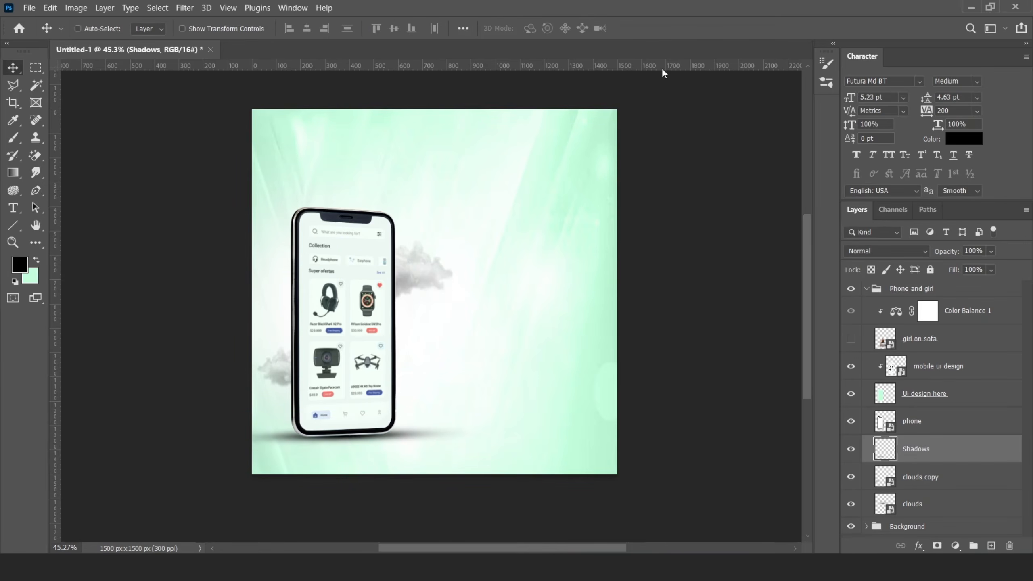
# Show the girl on sofa layer again and add a new layer directly above the Shadows layer.
pyautogui.click(850, 339)
pyautogui.click(931, 342)
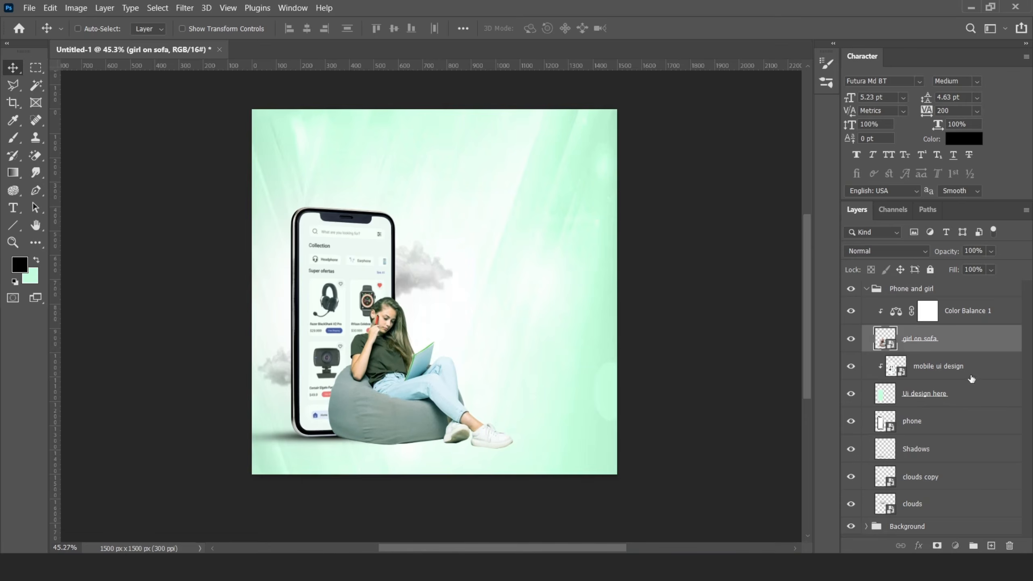
pyautogui.click(971, 377)
pyautogui.hotkey('ctrl', 'alt', 'shift', 'n')
pyautogui.click(991, 546)
pyautogui.press('b')
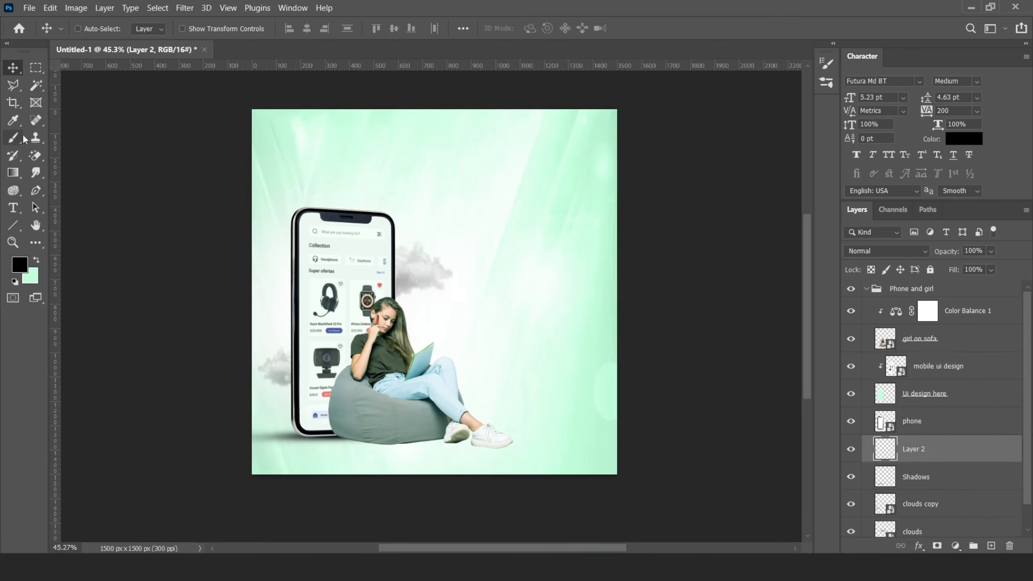
# Paint black shadows under the beanbag and shoes on Layer 2 with a flattened soft brush, 500 px at 70% flow, reduced to 300 px.
pyautogui.rightClick(486, 248)
pyautogui.click(468, 175)
pyautogui.scroll(5, 365, 452)
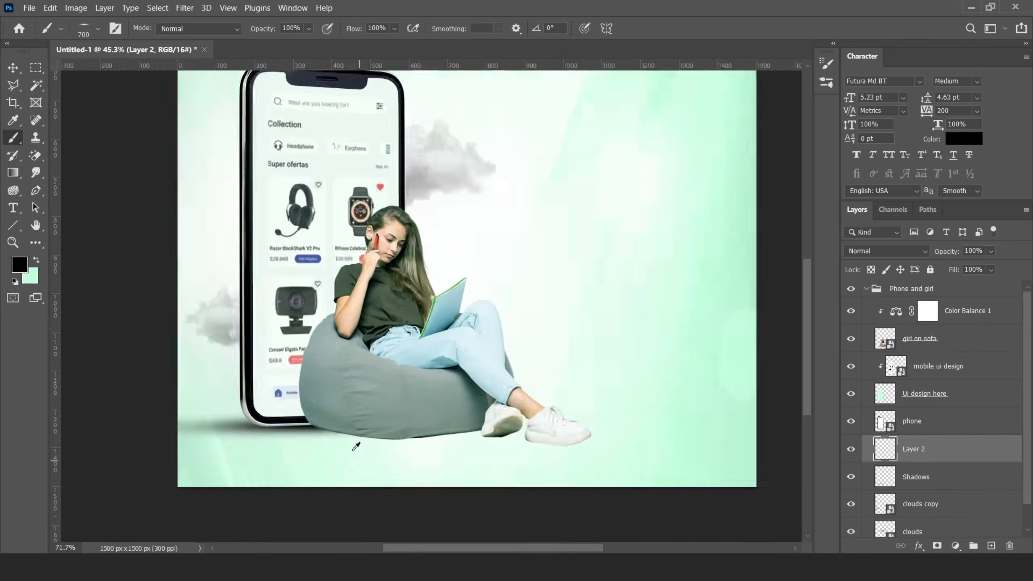
pyautogui.press('[')
pyautogui.press('[')
pyautogui.click(394, 28)
pyautogui.moveTo(412, 44); pyautogui.dragTo(390, 44)
pyautogui.moveTo(439, 424)
pyautogui.mouseDown()
pyautogui.moveTo(381, 427)
pyautogui.moveTo(513, 418)
pyautogui.moveTo(385, 405)
pyautogui.moveTo(397, 438)
pyautogui.moveTo(503, 425)
pyautogui.mouseUp()
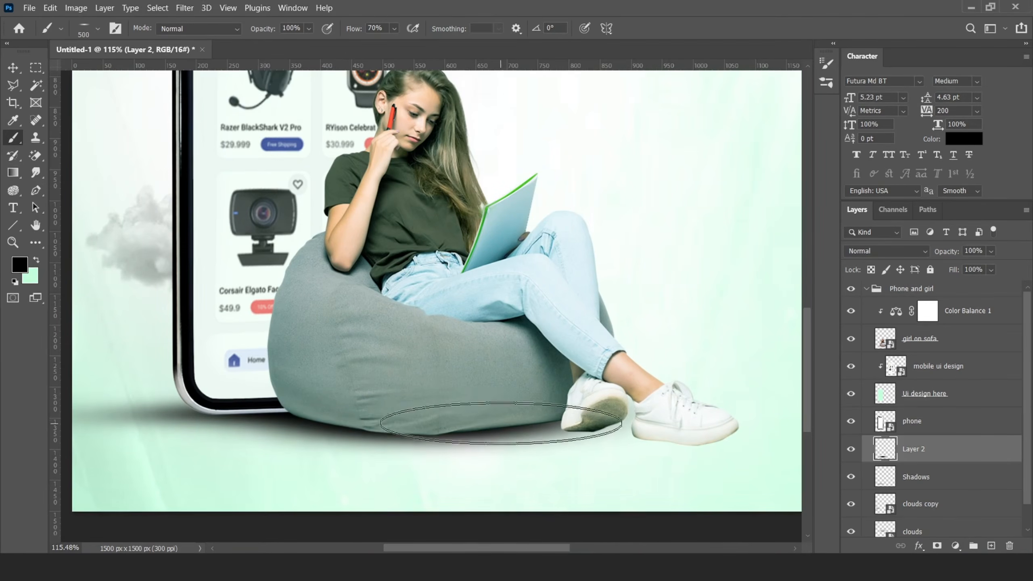
pyautogui.press('[')
pyautogui.press('[')
pyautogui.moveTo(703, 437)
pyautogui.mouseDown()
pyautogui.moveTo(671, 434)
pyautogui.moveTo(691, 437)
pyautogui.mouseUp()
# Lower the brush flow to 1% and paint a faint, wide shadow on the ground beneath the beanbag and shoes.
pyautogui.moveTo(597, 423)
pyautogui.mouseDown()
pyautogui.moveTo(532, 440)
pyautogui.moveTo(235, 426)
pyautogui.mouseUp()
pyautogui.hotkey('ctrl', 'z')
pyautogui.click(394, 29)
pyautogui.click(367, 43)
pyautogui.hotkey('ctrl', 'z')
pyautogui.moveTo(322, 430)
pyautogui.mouseDown()
pyautogui.moveTo(532, 442)
pyautogui.moveTo(598, 418)
pyautogui.moveTo(351, 460)
pyautogui.moveTo(672, 475)
pyautogui.mouseUp()
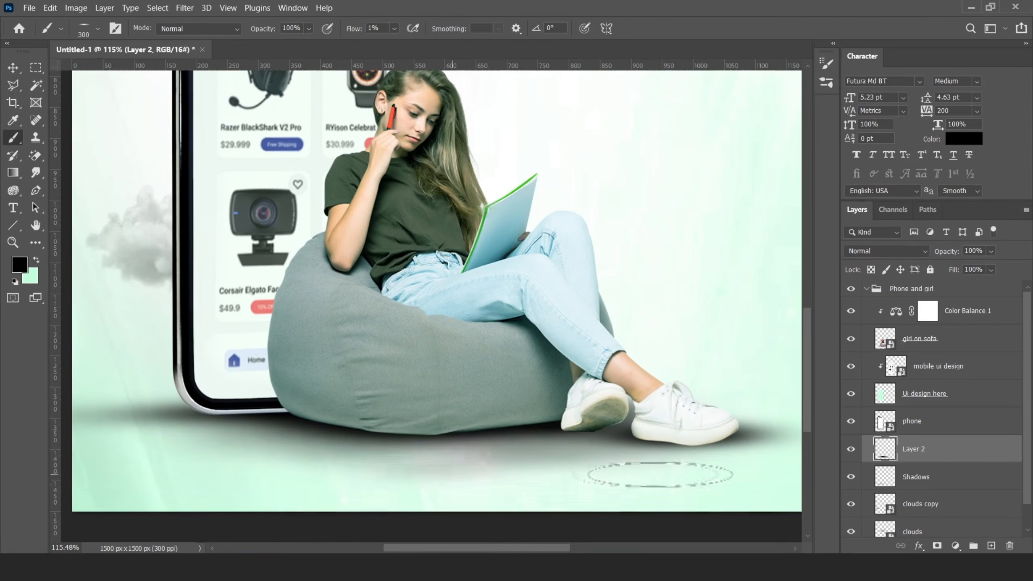
pyautogui.scroll(1, 415, 462)
pyautogui.moveTo(472, 452)
pyautogui.mouseDown()
pyautogui.moveTo(312, 436)
pyautogui.moveTo(922, 471)
pyautogui.mouseUp()
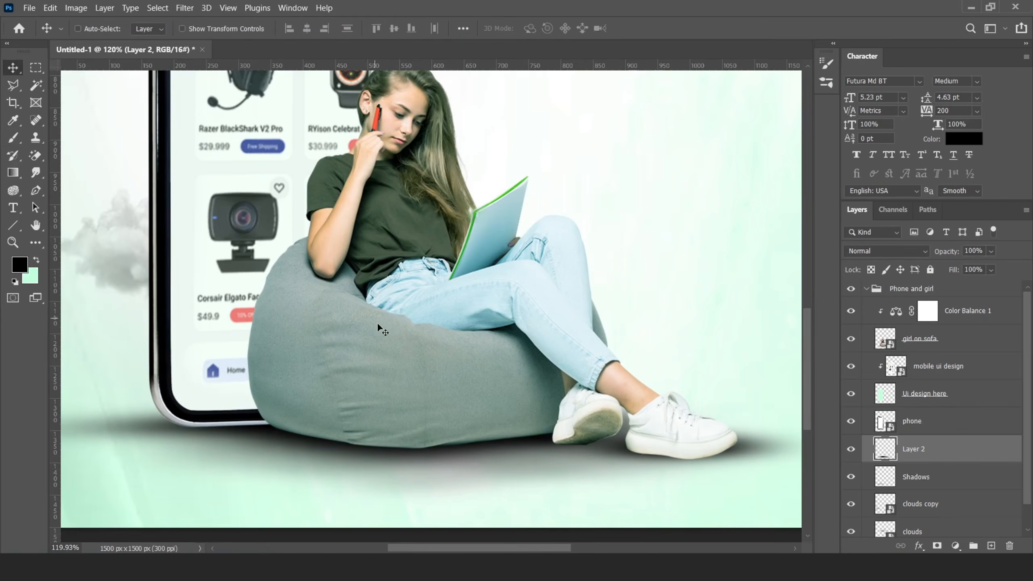
# Darken the contact shadows directly under the beanbag and shoes with a 175 px brush at 51% flow.
pyautogui.scroll(5, 710, 469)
pyautogui.moveTo(393, 28); pyautogui.dragTo(426, 45)
pyautogui.press('[')
pyautogui.press('[')
pyautogui.press('[')
pyautogui.press('[')
pyautogui.press('[')
pyautogui.press(']')
pyautogui.press(']')
pyautogui.click(418, 443)
pyautogui.moveTo(678, 465)
pyautogui.mouseDown()
pyautogui.moveTo(651, 468)
pyautogui.moveTo(675, 466)
pyautogui.mouseUp()
# Set the opacity of the beanbag shadow layer, Layer 2, to 99%.
pyautogui.scroll(-6, 675, 467)
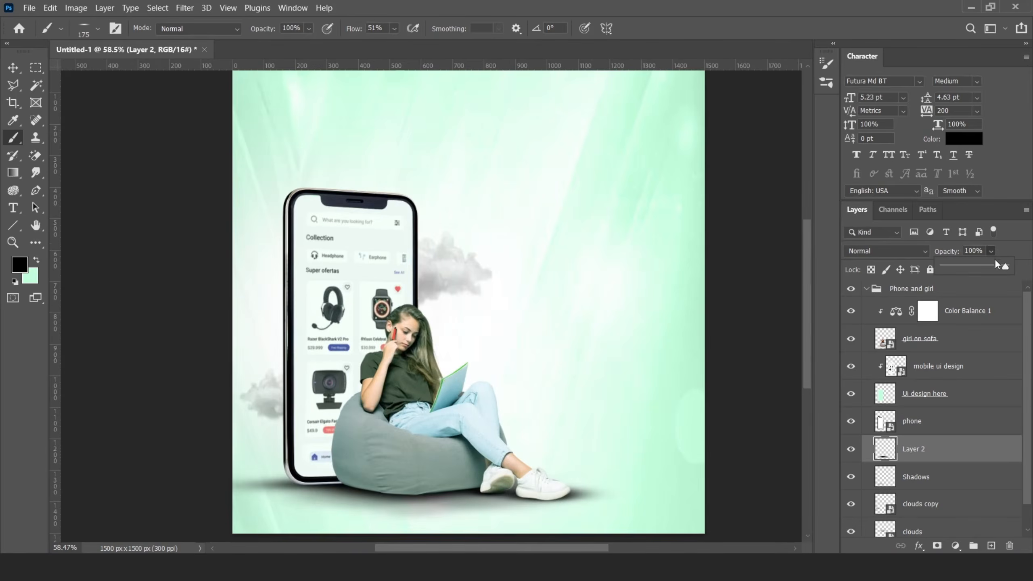
pyautogui.moveTo(995, 259); pyautogui.dragTo(1000, 274)
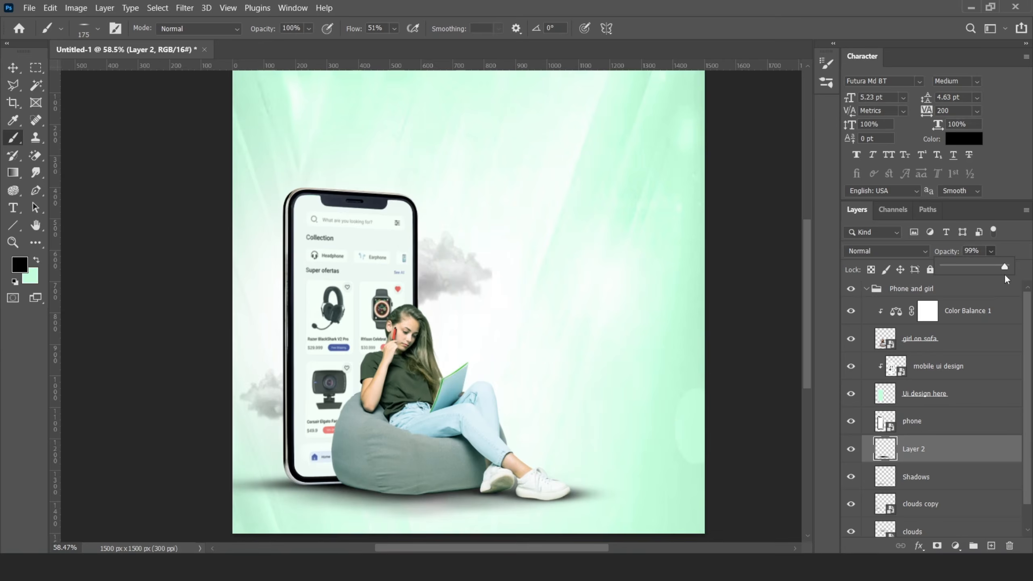
pyautogui.click(16, 70)
pyautogui.scroll(-5, 345, 419)
pyautogui.scroll(5, 360, 395)
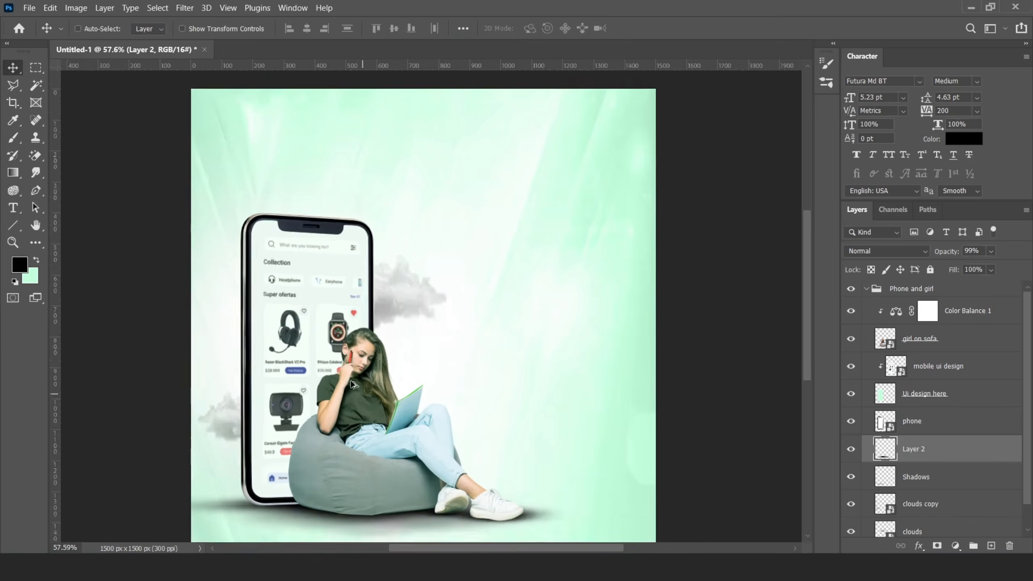
# Draw a rounded rectangle about 323 by 769 px near the canvas's right edge, on a new layer above the Phone and girl group.
pyautogui.scroll(-2, 360, 395)
pyautogui.scroll(1, 404, 383)
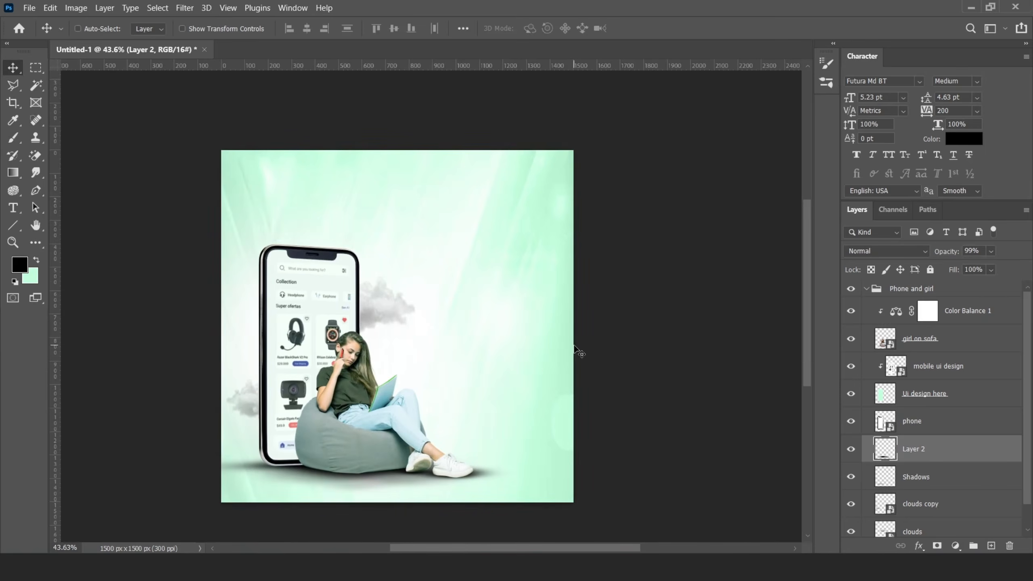
pyautogui.click(867, 289)
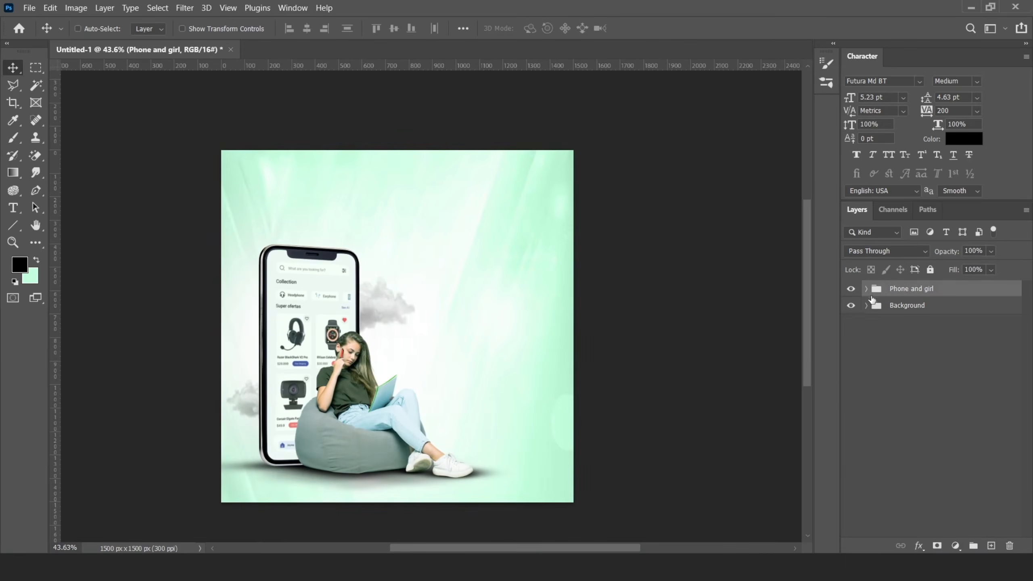
pyautogui.click(991, 545)
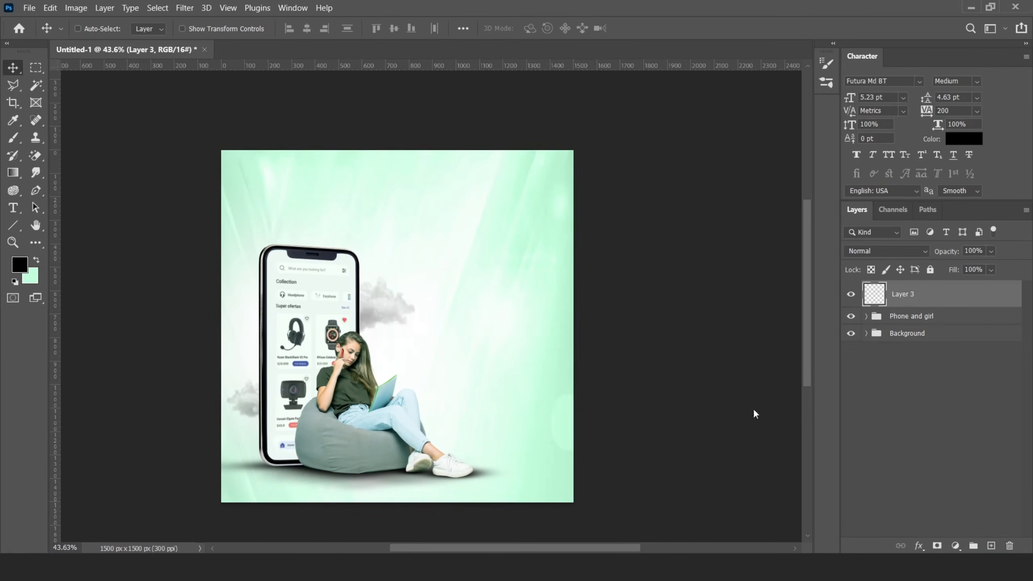
pyautogui.rightClick(16, 221)
pyautogui.click(57, 225)
pyautogui.moveTo(543, 245); pyautogui.dragTo(466, 426)
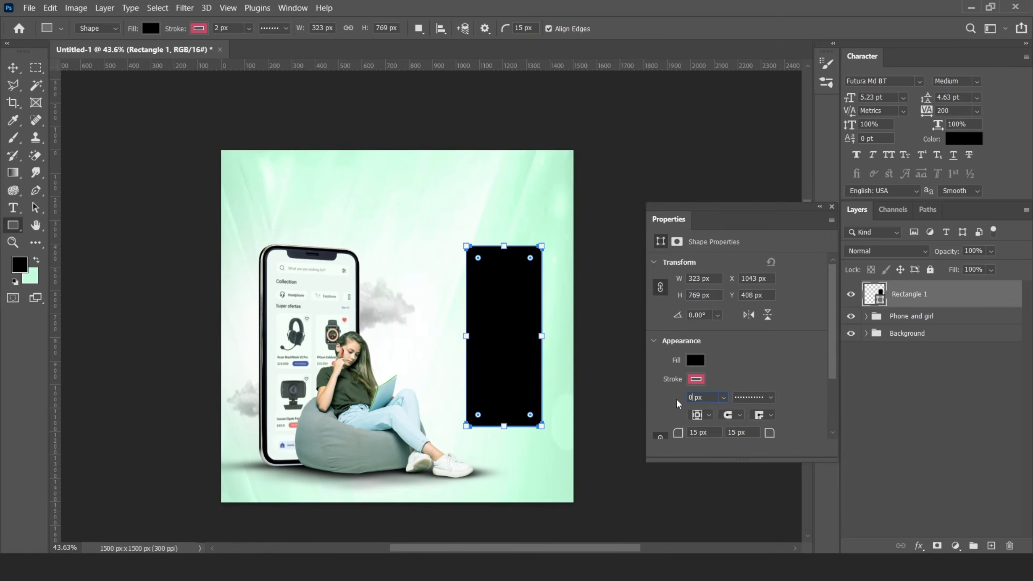
# Fill the rectangle with the recently used light mint green and adjust its corner radius to about 19 px.
pyautogui.click(695, 359)
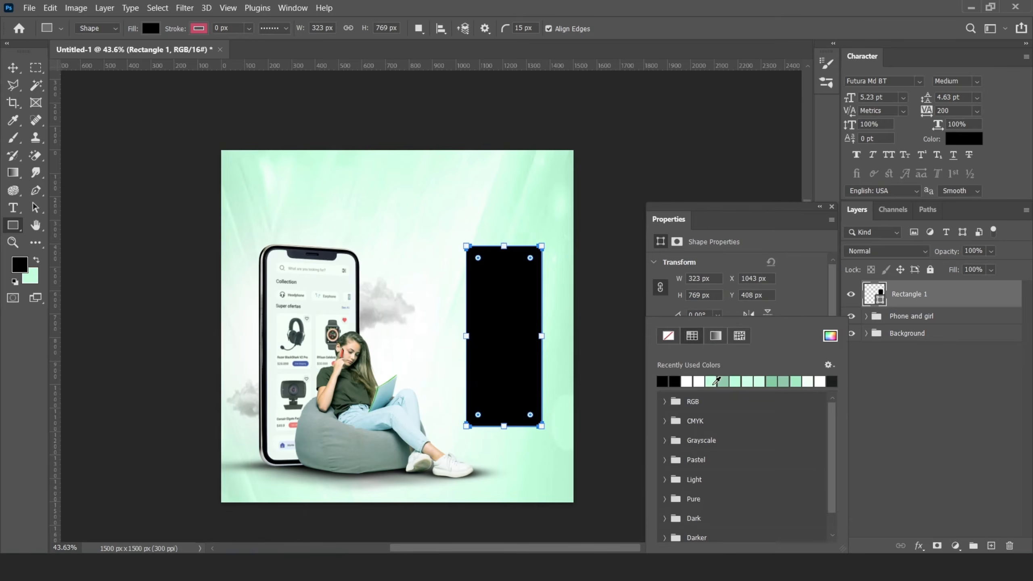
pyautogui.click(715, 381)
pyautogui.click(831, 206)
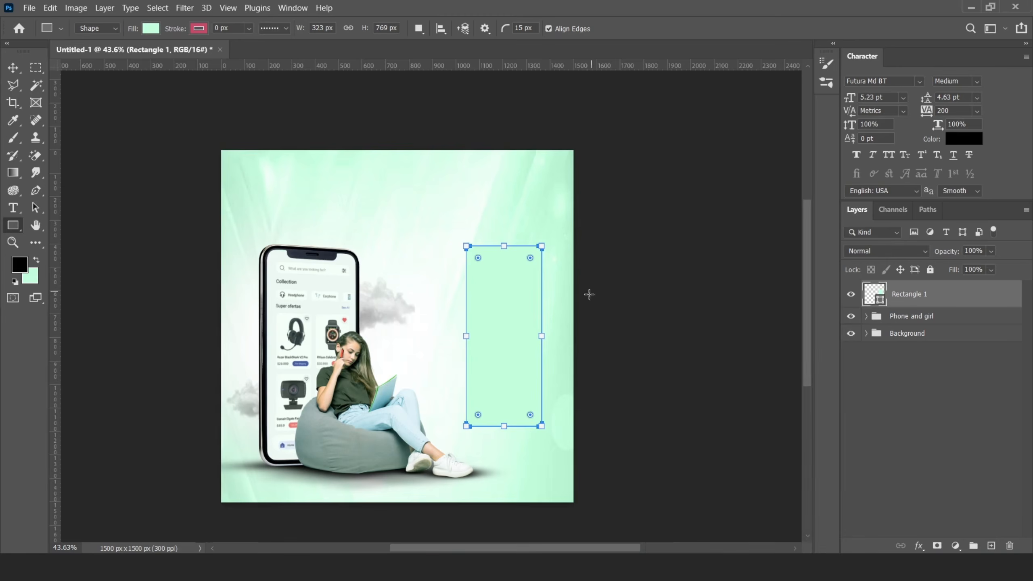
pyautogui.moveTo(531, 259); pyautogui.dragTo(540, 248)
pyautogui.press('v')
# Add an Inner Glow to the Rectangle 1 layer in green 82cca3, with 75% opacity and a size of 147 px.
pyautogui.scroll(4, 518, 301)
pyautogui.rightClick(909, 294)
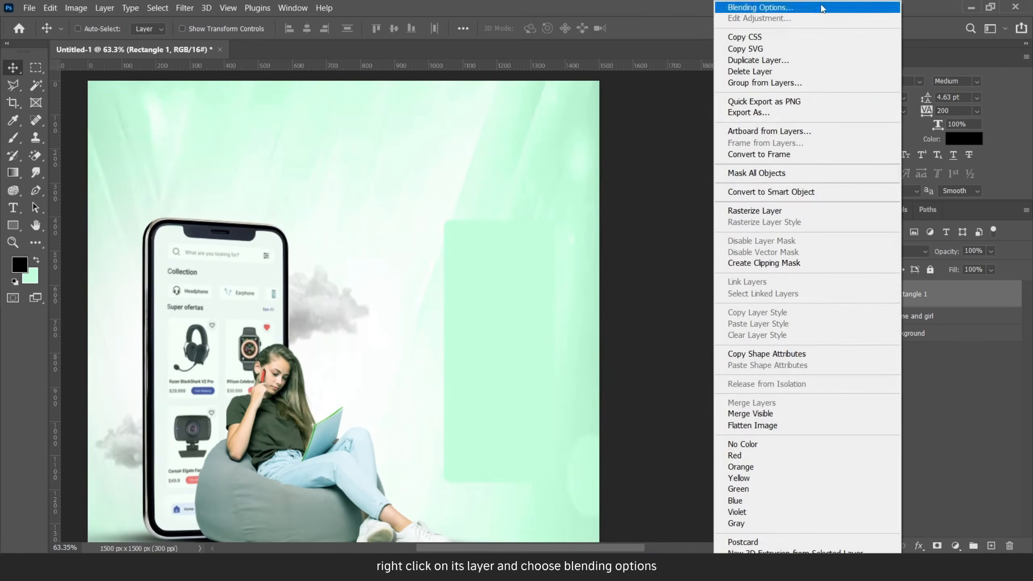
pyautogui.click(748, 5)
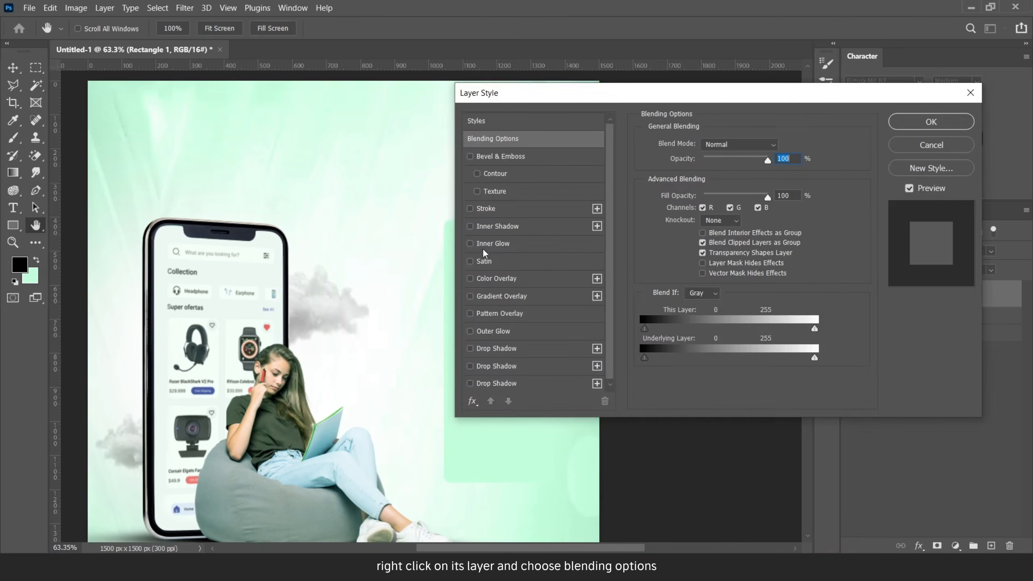
pyautogui.click(484, 243)
pyautogui.moveTo(579, 94); pyautogui.dragTo(719, 104)
pyautogui.click(815, 201)
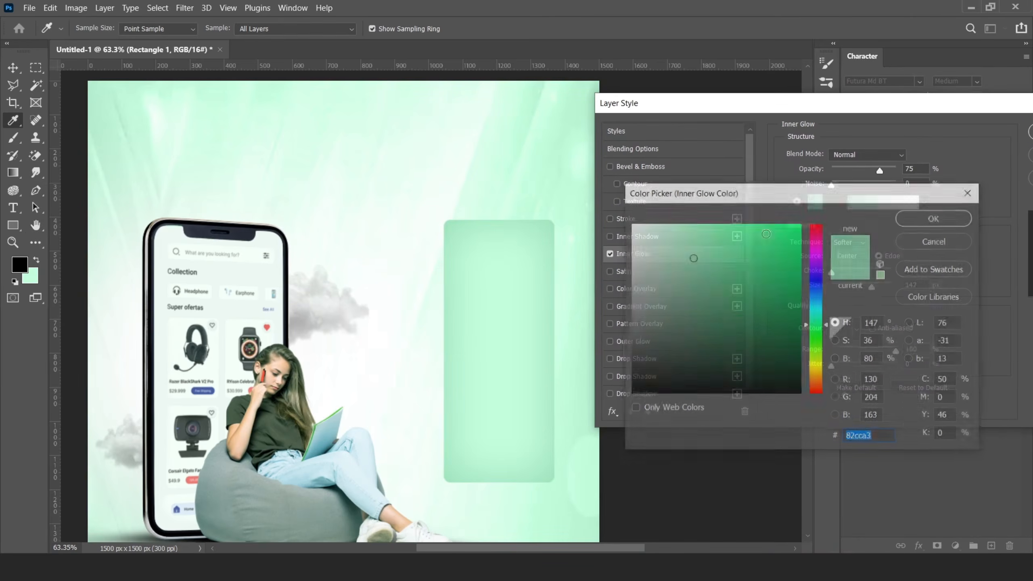
pyautogui.click(911, 237)
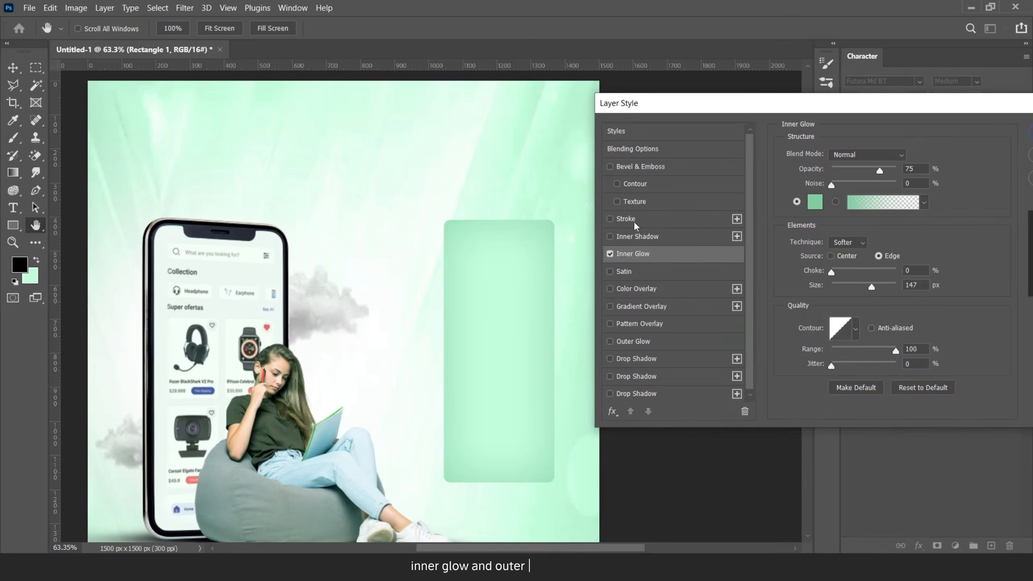
# Add a white Stroke and a darker green Outer Glow to the rectangle, with the glow at 48% opacity and 114 px size.
pyautogui.click(626, 219)
pyautogui.click(637, 340)
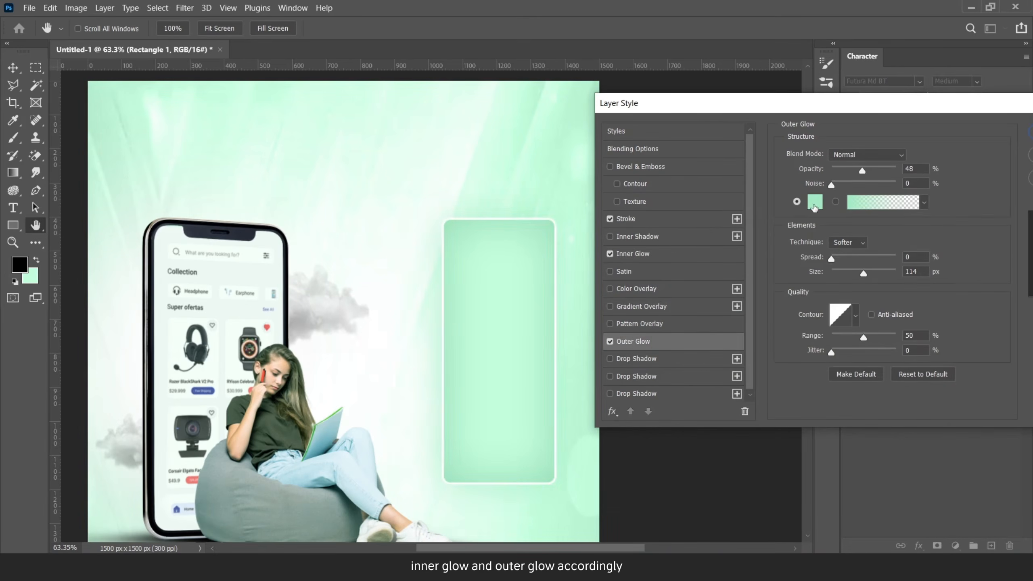
pyautogui.click(814, 207)
pyautogui.click(691, 248)
pyautogui.click(932, 214)
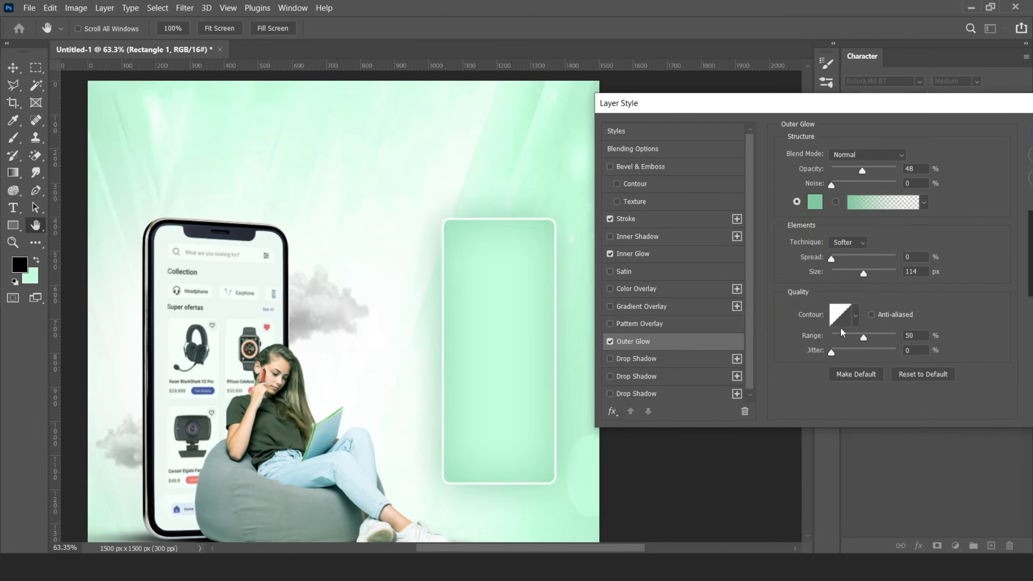
pyautogui.moveTo(845, 107); pyautogui.dragTo(834, 108)
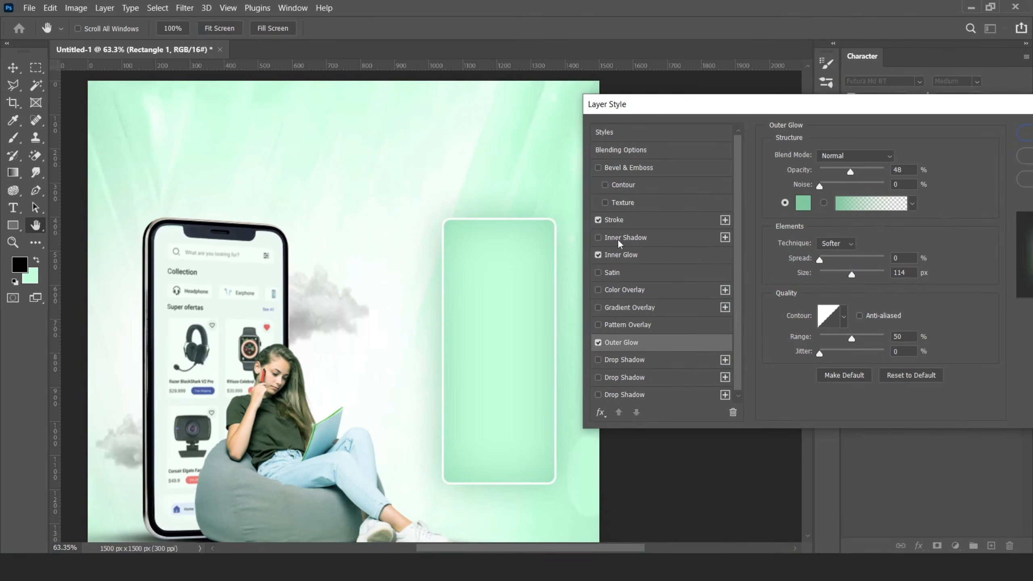
# Add a Color Overlay in light mint d1ffe6 to the rectangle, apply the layer style and collapse its effects list.
pyautogui.click(625, 289)
pyautogui.click(908, 159)
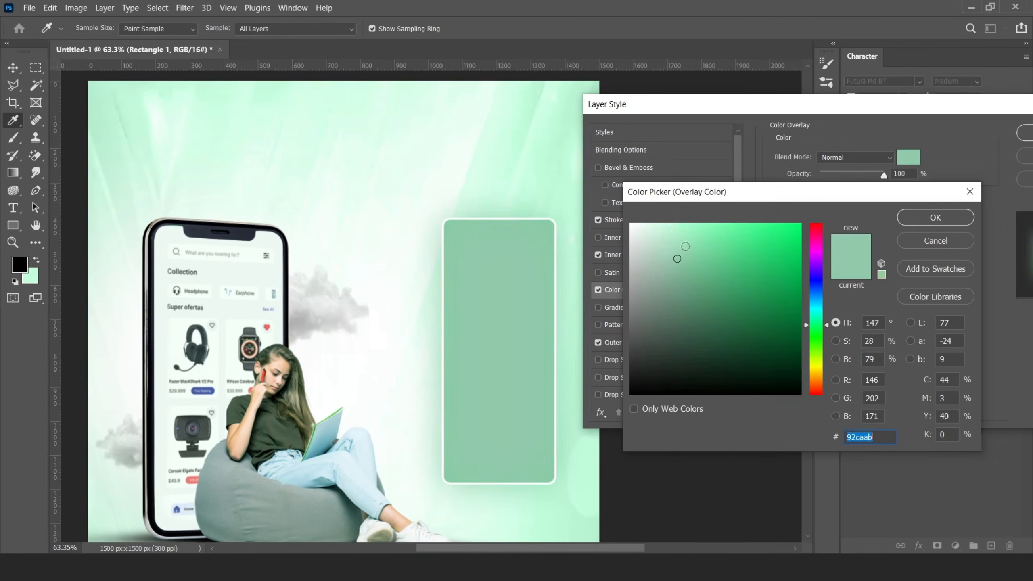
pyautogui.click(666, 225)
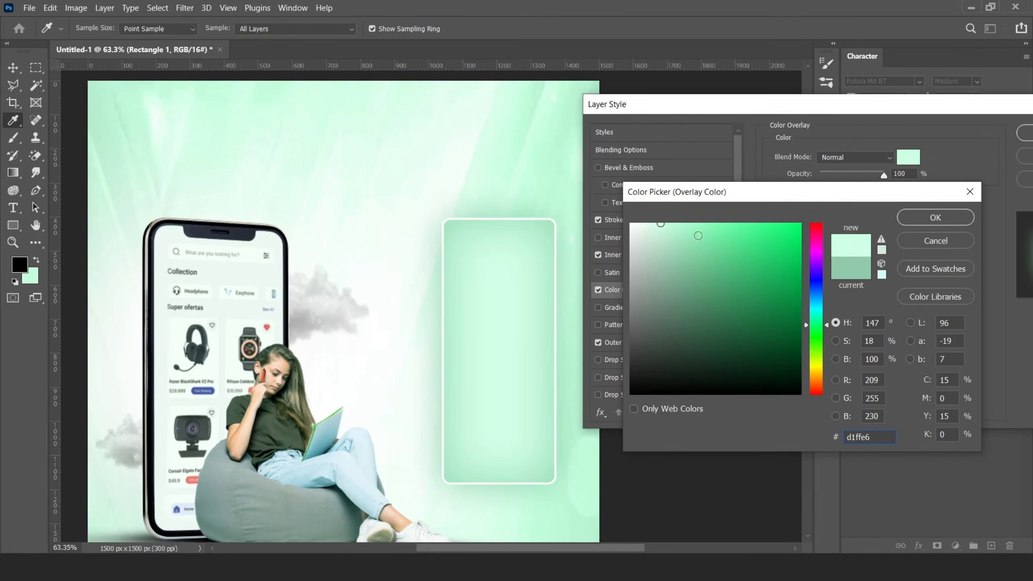
pyautogui.click(920, 224)
pyautogui.click(1023, 134)
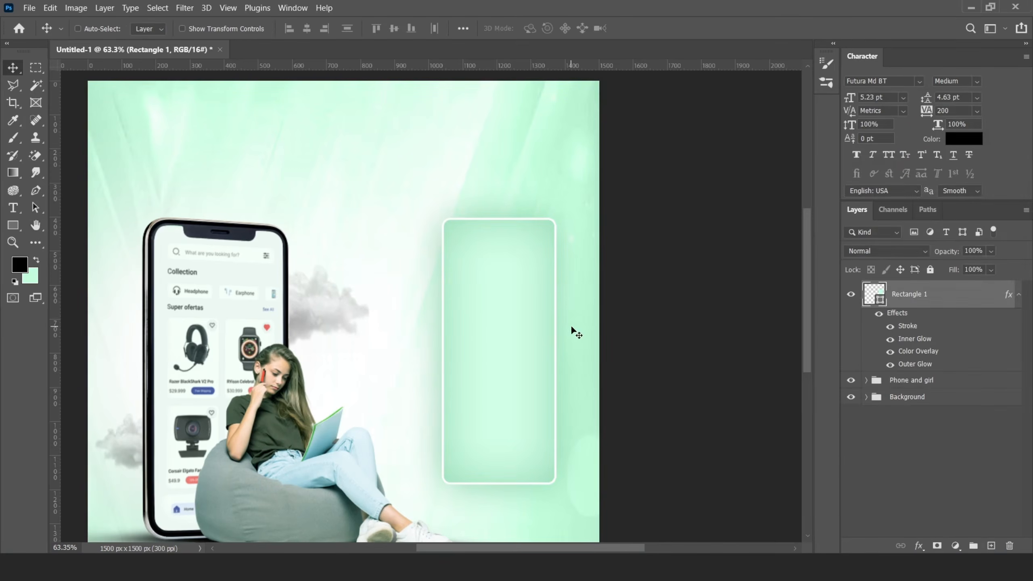
pyautogui.hotkey('ctrl', 't')
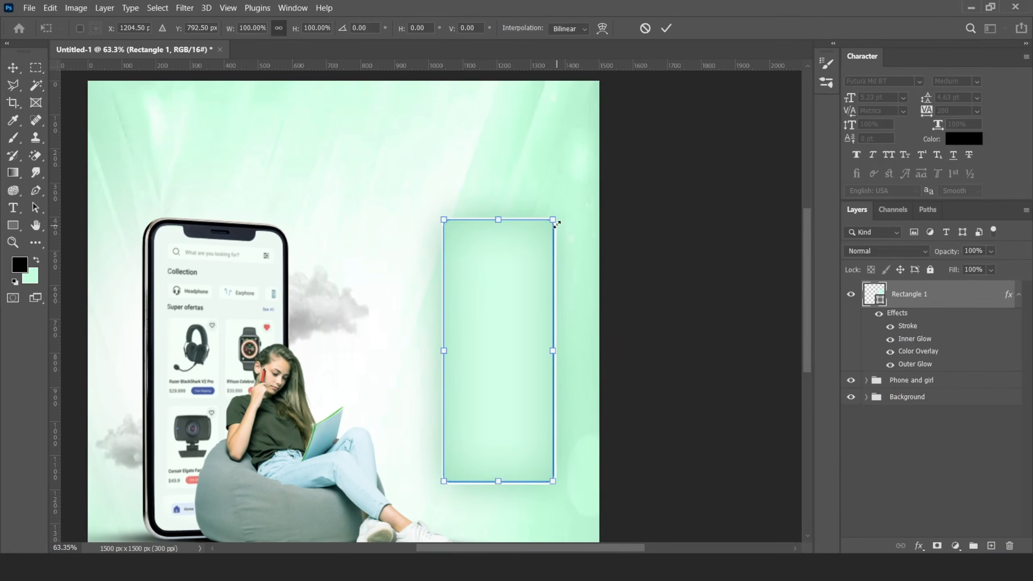
pyautogui.click(666, 29)
pyautogui.click(1019, 294)
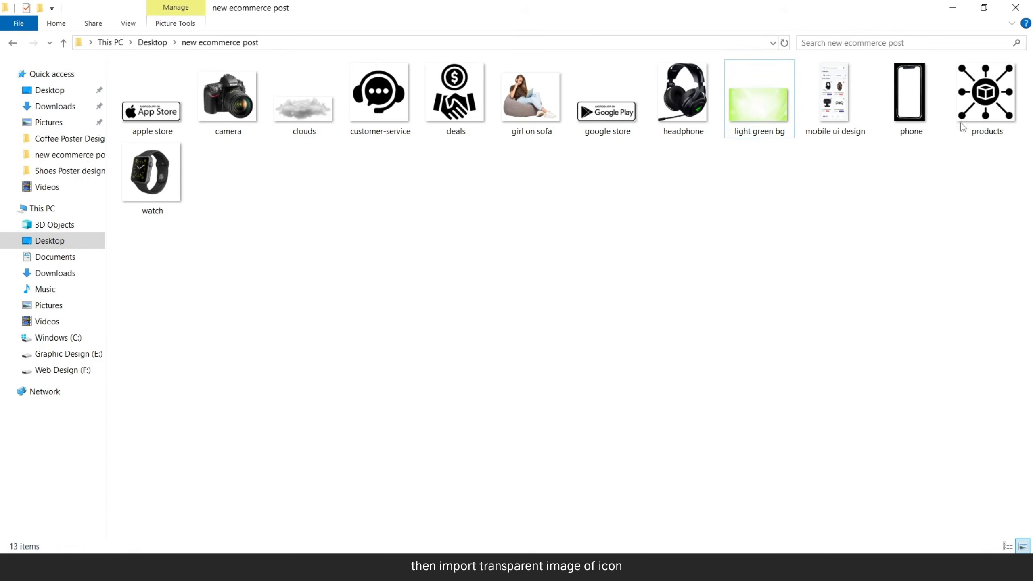
# Place the products icon image at about 7.21% scale, centered in the upper part of the mint card.
pyautogui.moveTo(962, 127); pyautogui.dragTo(508, 263)
pyautogui.moveTo(599, 311); pyautogui.dragTo(503, 256)
pyautogui.scroll(9, 512, 247)
pyautogui.moveTo(523, 217); pyautogui.dragTo(528, 213)
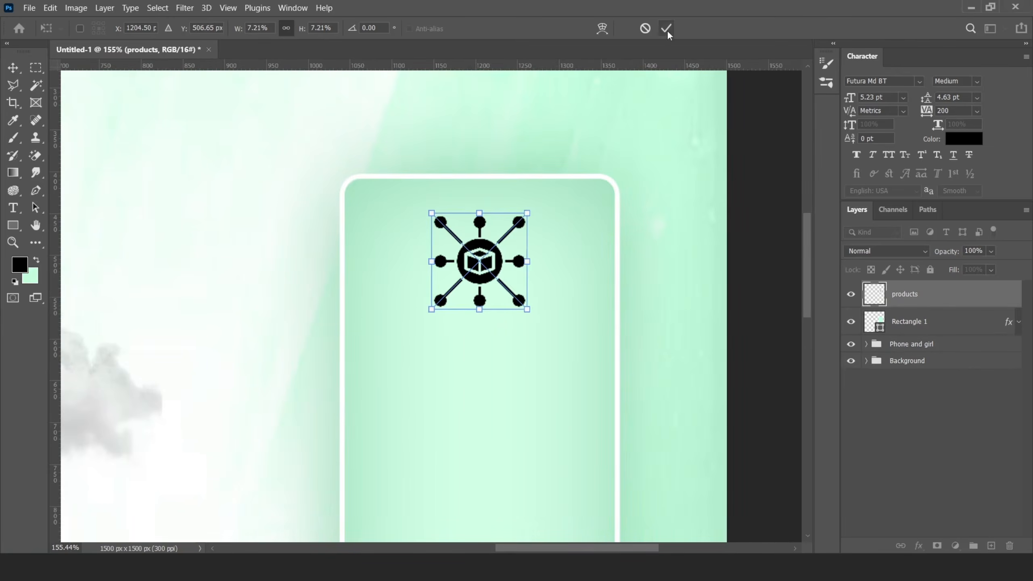
pyautogui.click(668, 32)
pyautogui.moveTo(506, 346); pyautogui.dragTo(510, 330)
pyautogui.press('Left')
pyautogui.press('Left')
pyautogui.press('Left')
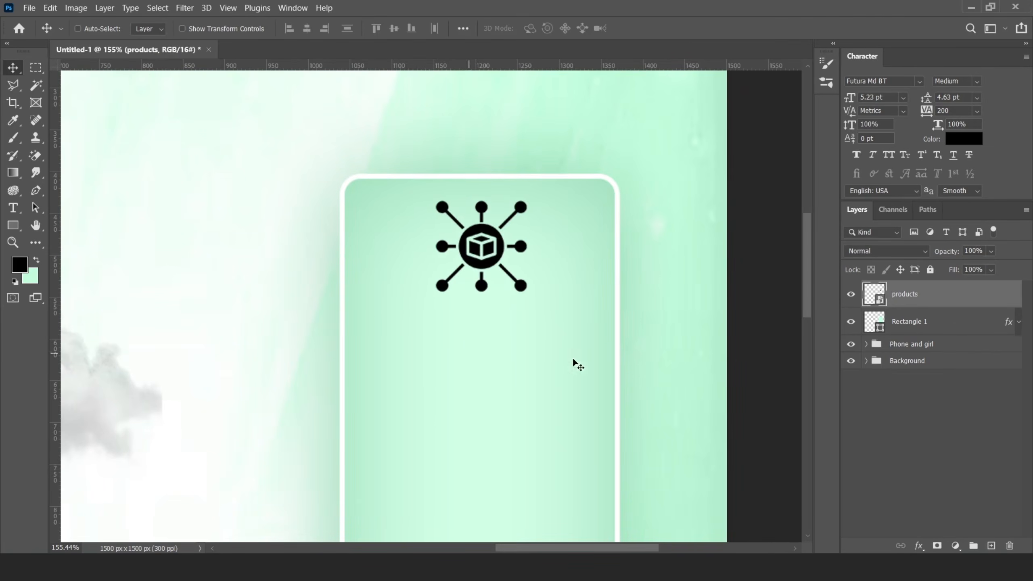
# Add the text "Wide Range Of Products" on two lines below the icon, on a new layer above Rectangle 1.
pyautogui.click(920, 323)
pyautogui.hotkey('ctrl', 'shift', 'alt', 'n')
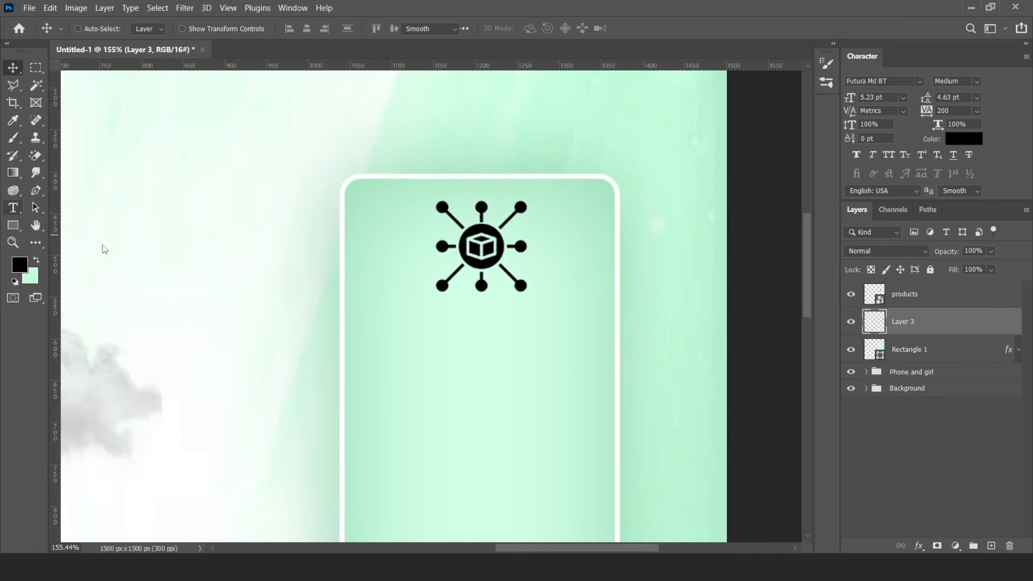
pyautogui.click(393, 329)
pyautogui.press('BackSpace')
pyautogui.write('W')
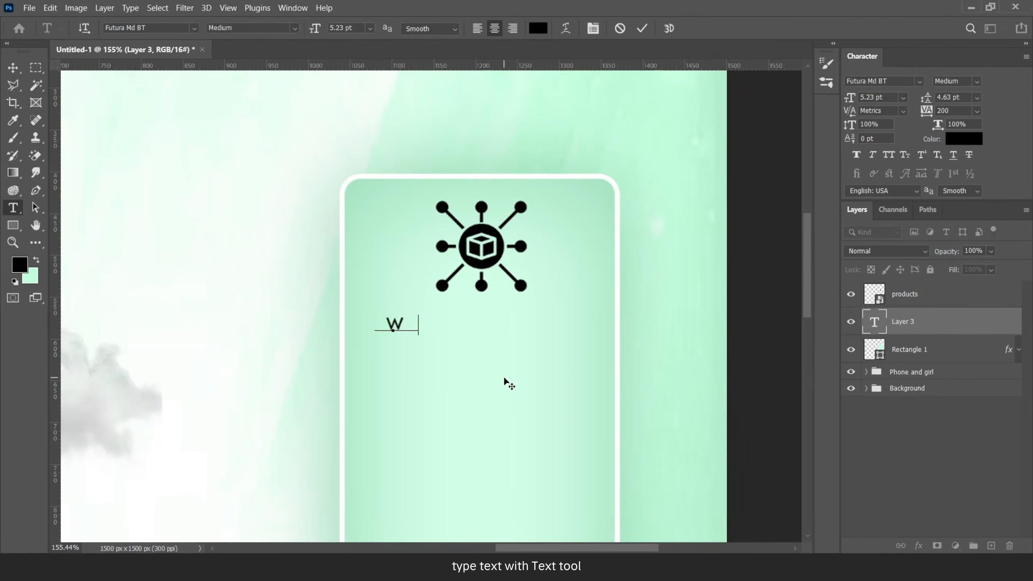
pyautogui.write('ide Range Of')
pyautogui.press('Return')
pyautogui.write('Products')
pyautogui.hotkey('ctrl', 'Return')
# Set the text's tracking to 0 and its leading to 6 pt.
pyautogui.click(976, 110)
pyautogui.click(961, 192)
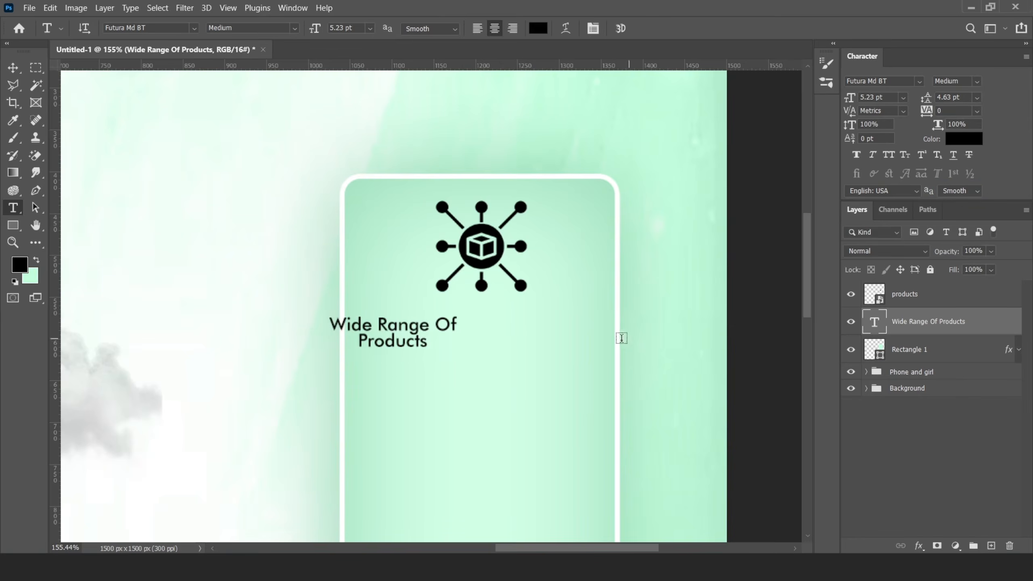
pyautogui.click(977, 98)
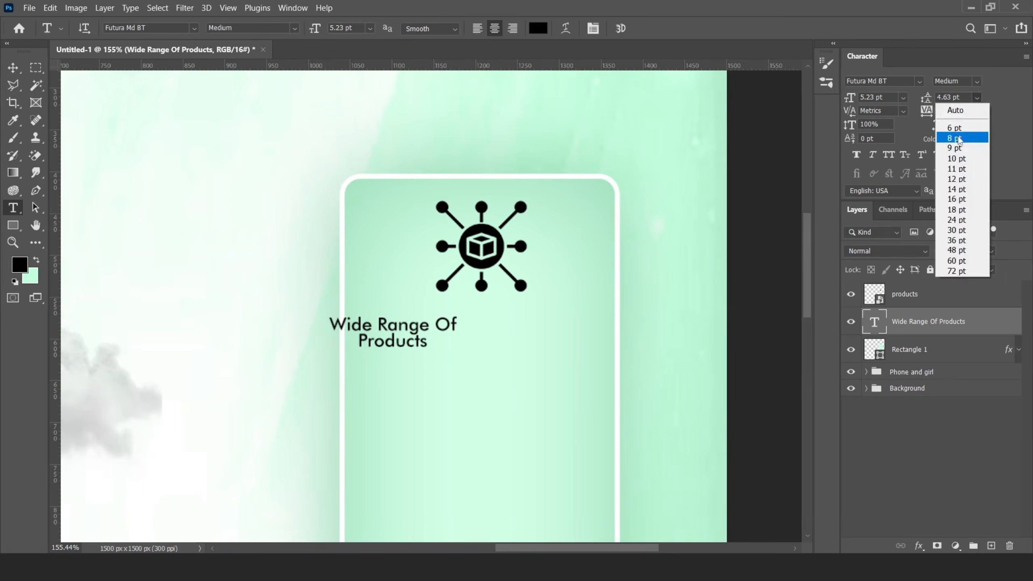
pyautogui.click(951, 116)
# Center the text beneath the products icon and enlarge it to about 5.89 pt.
pyautogui.press('v')
pyautogui.moveTo(433, 347); pyautogui.dragTo(522, 340)
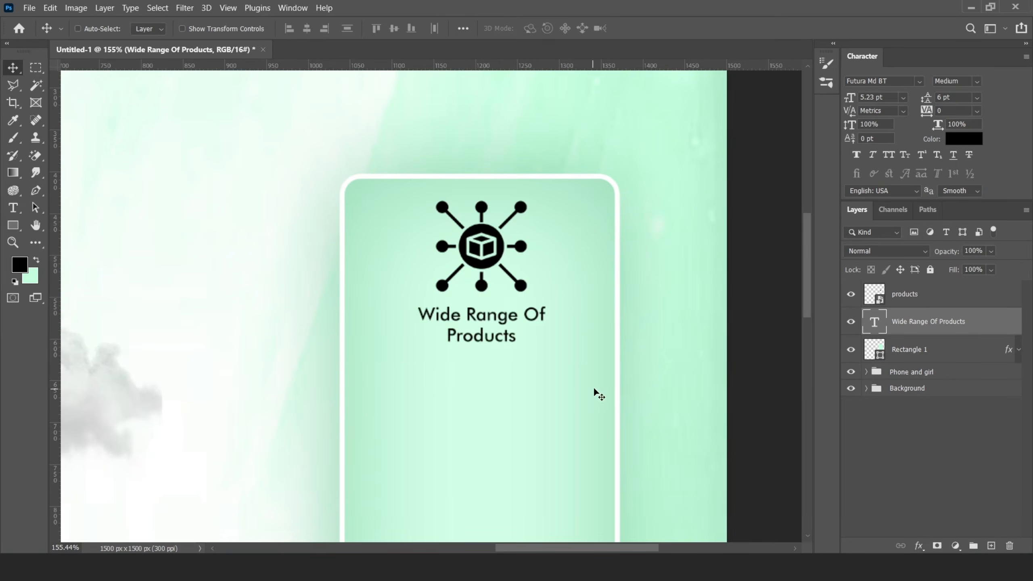
pyautogui.press('ctrl')
pyautogui.hotkey('ctrl', 't')
pyautogui.moveTo(546, 327); pyautogui.dragTo(554, 328)
pyautogui.click(666, 28)
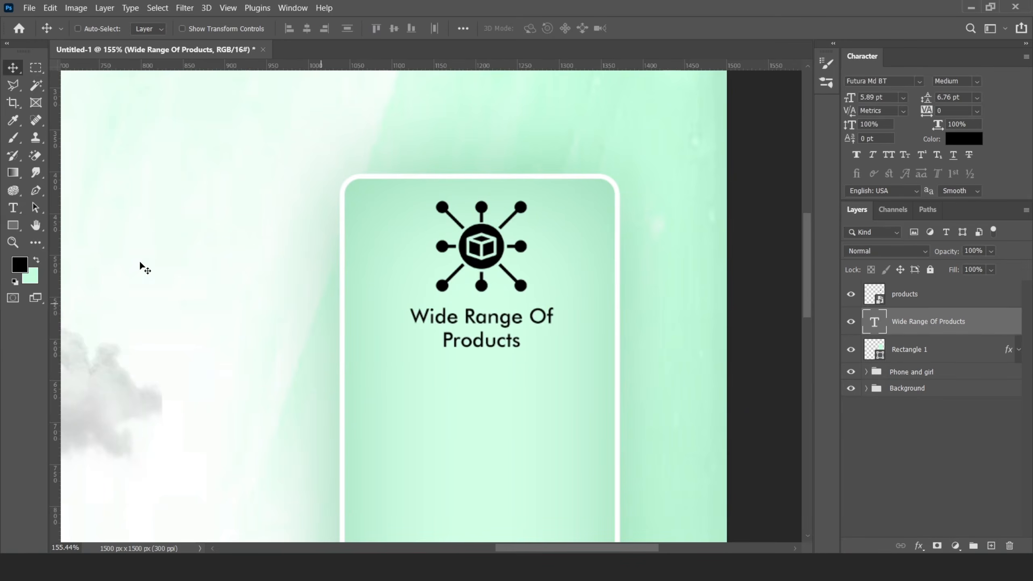
# Draw a horizontal line about 256 px long below the text with the Line tool and give it a green stroke.
pyautogui.rightClick(12, 225)
pyautogui.click(65, 276)
pyautogui.moveTo(373, 365); pyautogui.dragTo(587, 365)
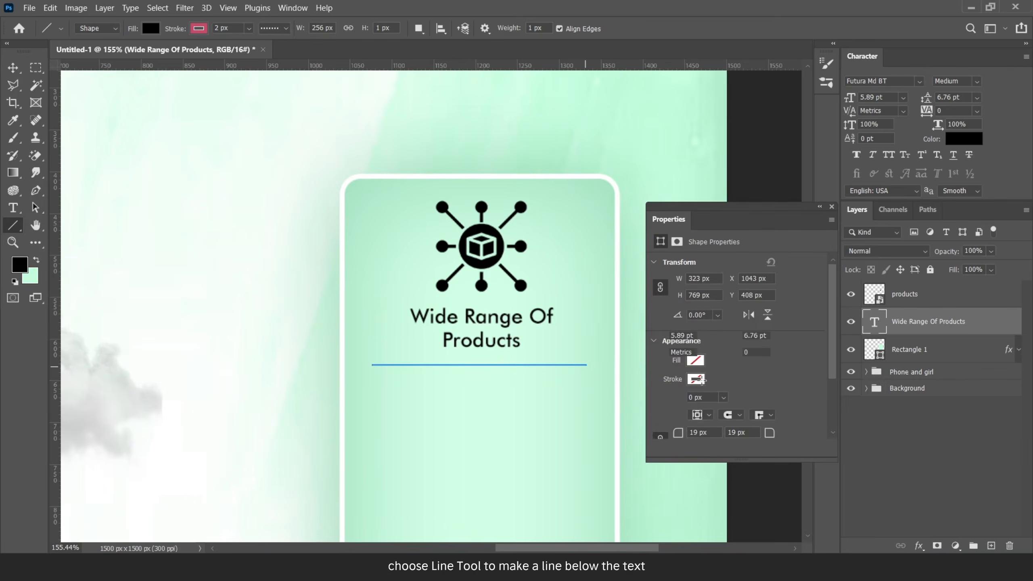
pyautogui.click(751, 399)
pyautogui.click(738, 436)
pyautogui.click(696, 378)
pyautogui.click(679, 380)
pyautogui.click(832, 207)
pyautogui.press('v')
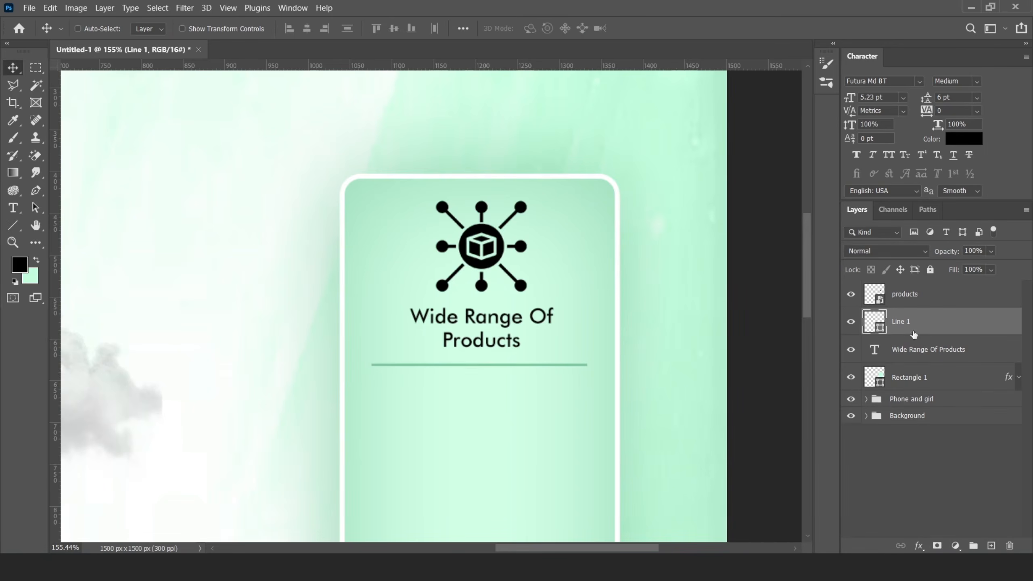
# Give the Wide Range Of Products text a Color Overlay in green 81c8a0, sampled from the line below it.
pyautogui.click(916, 350)
pyautogui.rightClick(916, 351)
pyautogui.click(842, 19)
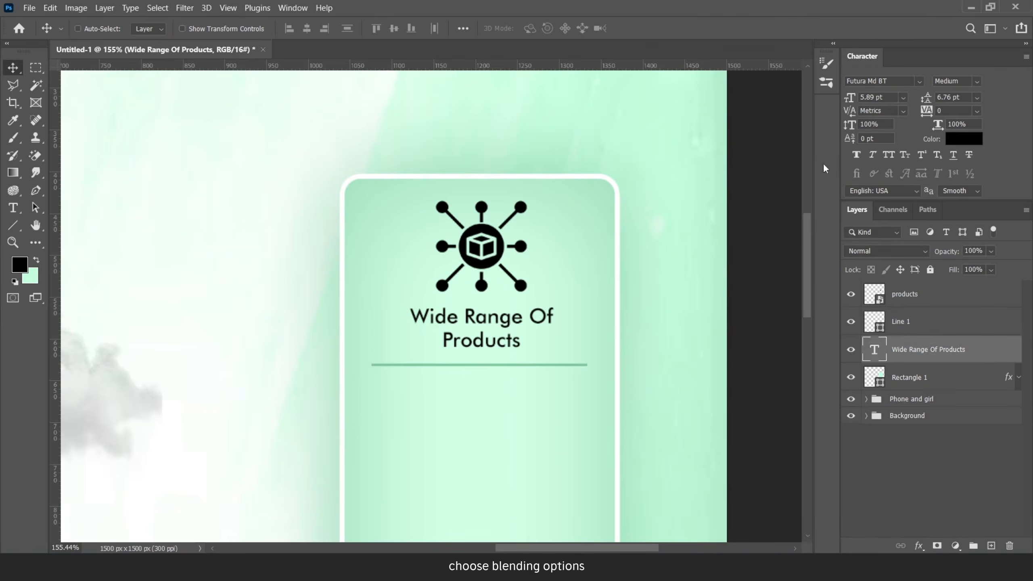
pyautogui.moveTo(583, 104); pyautogui.dragTo(696, 104)
pyautogui.click(655, 290)
pyautogui.click(939, 157)
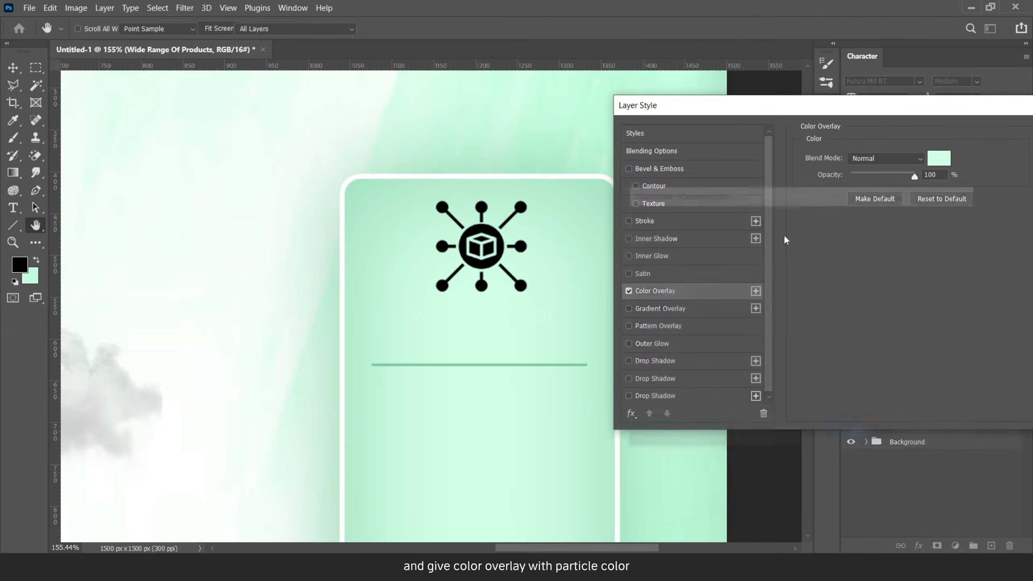
pyautogui.click(588, 365)
pyautogui.click(921, 218)
pyautogui.moveTo(855, 106); pyautogui.dragTo(770, 112)
pyautogui.click(854, 163)
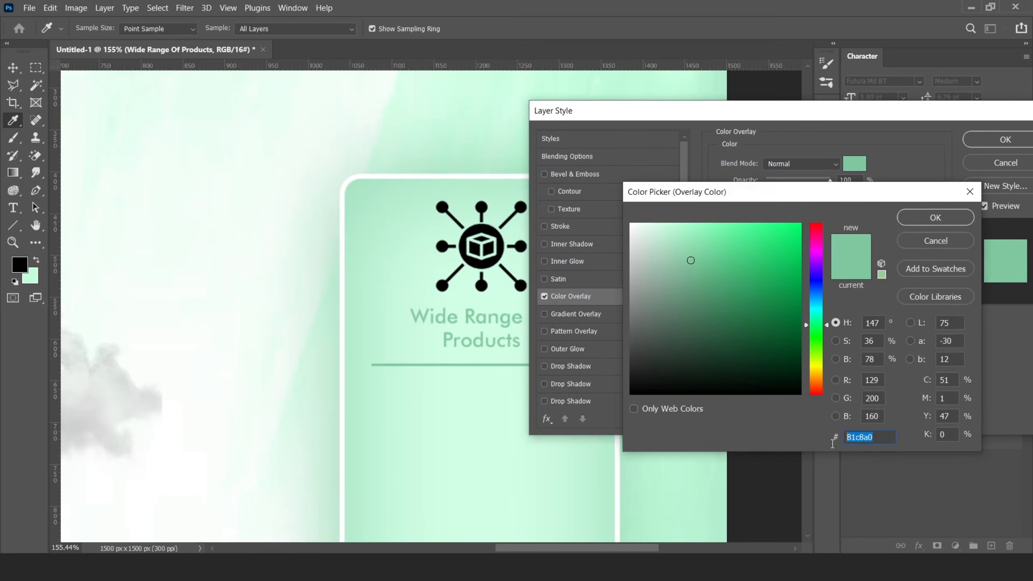
pyautogui.click(935, 217)
pyautogui.click(976, 141)
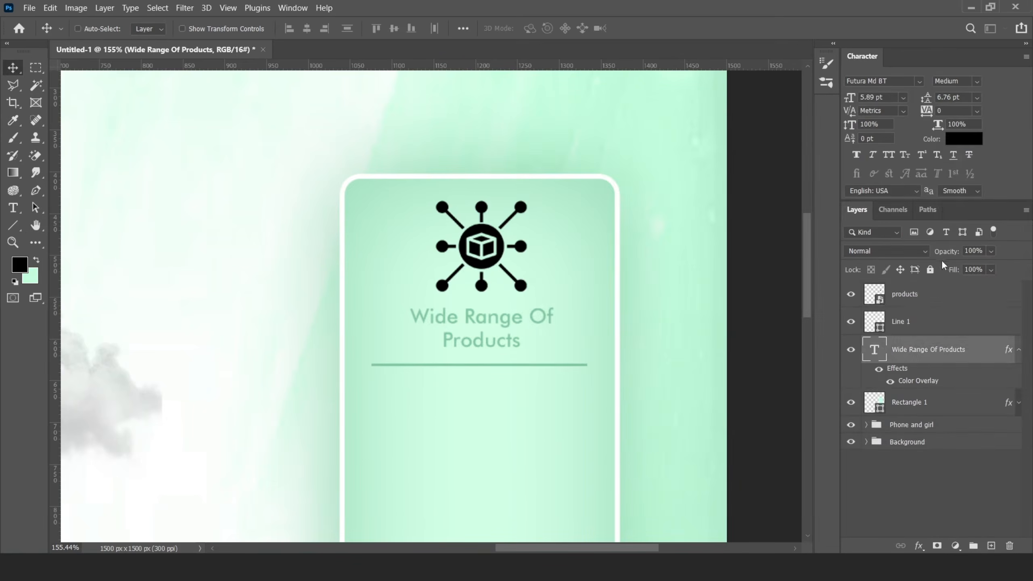
# Apply a Color Overlay in the same green to the products icon layer.
pyautogui.click(947, 293)
pyautogui.rightClick(927, 293)
pyautogui.click(780, 19)
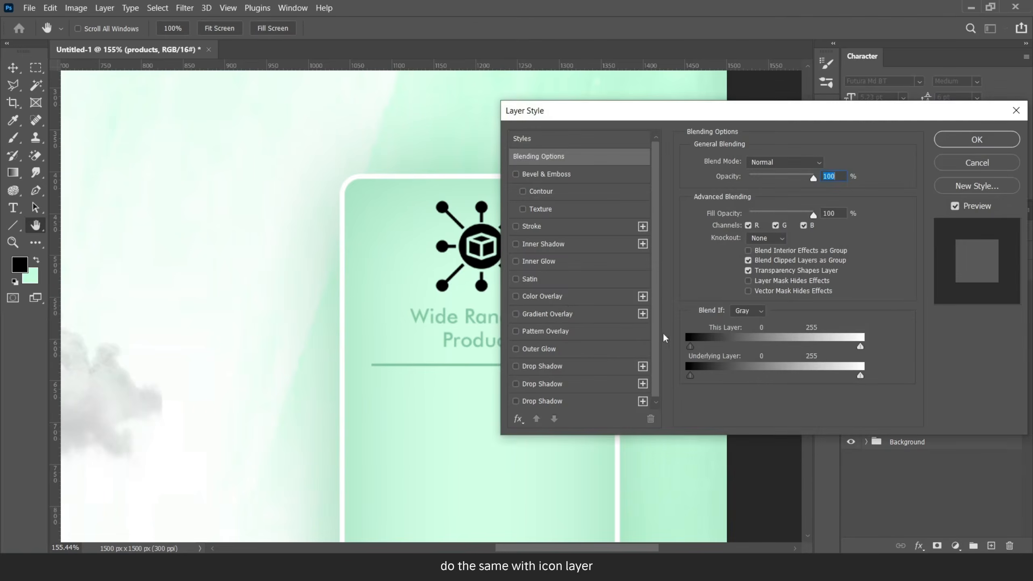
pyautogui.click(562, 299)
pyautogui.click(976, 139)
# Collapse the effects lists of the products and Wide Range Of Products layers.
pyautogui.scroll(-3, 466, 253)
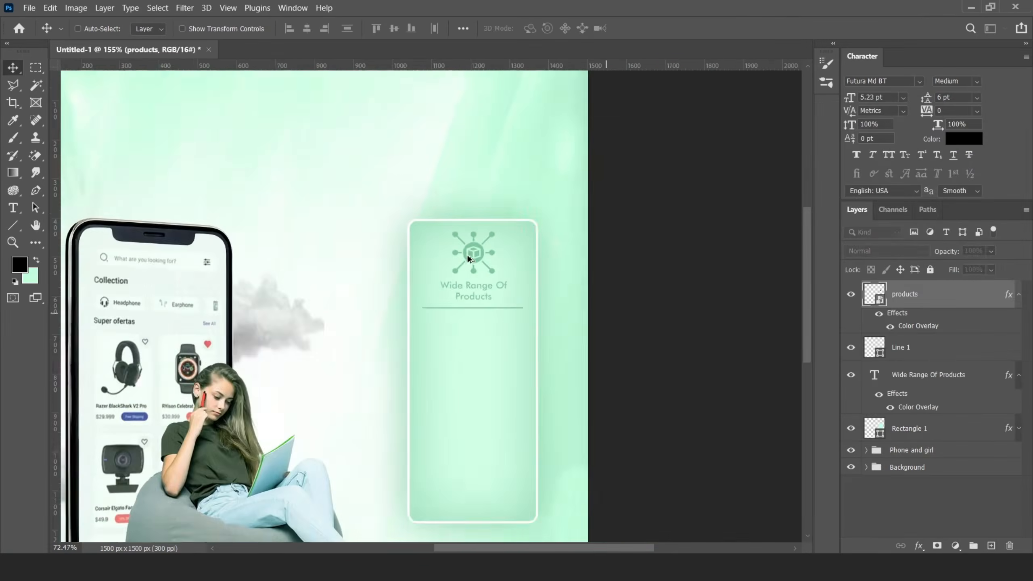
pyautogui.scroll(1, 495, 292)
pyautogui.click(1019, 294)
pyautogui.click(1019, 349)
pyautogui.click(1019, 377)
pyautogui.click(1019, 377)
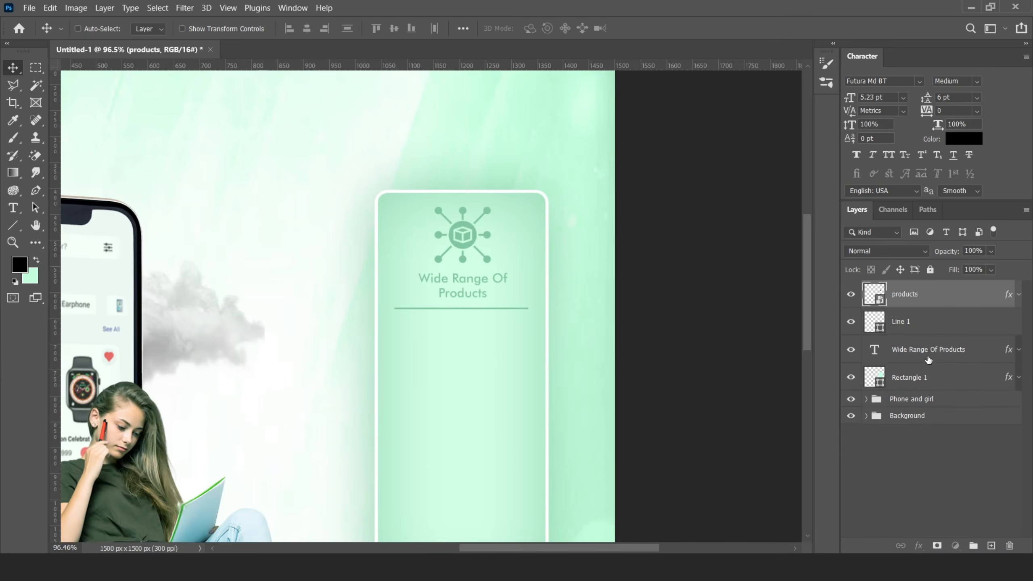
# Nudge the products icon, its text and the divider line slightly down, and centre them horizontally on the card rectangle.
pyautogui.keyDown('shift'); pyautogui.click(913, 350); pyautogui.keyUp('shift')
pyautogui.press('Down')
pyautogui.press('Down')
pyautogui.press('Down')
pyautogui.press('Down')
pyautogui.press('Down')
pyautogui.press('Down')
pyautogui.press('Down')
pyautogui.press('Down')
pyautogui.press('Down')
pyautogui.press('Down')
pyautogui.press('Left')
pyautogui.press('Left')
pyautogui.press('Left')
pyautogui.press('Left')
pyautogui.press('Left')
pyautogui.press('Left')
pyautogui.press('Left')
pyautogui.press('Left')
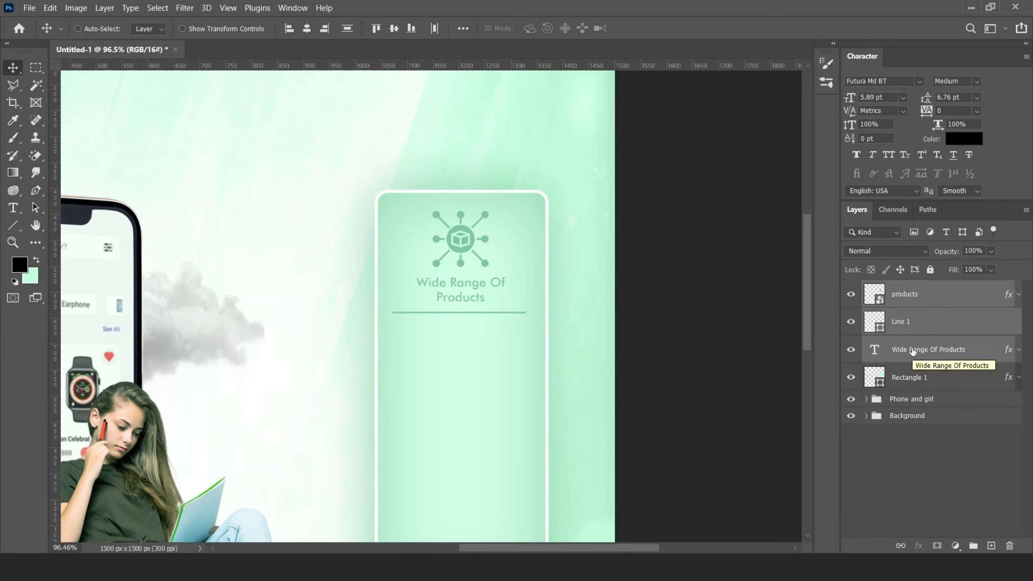
pyautogui.keyDown('ctrl'); pyautogui.click(919, 381); pyautogui.keyUp('ctrl')
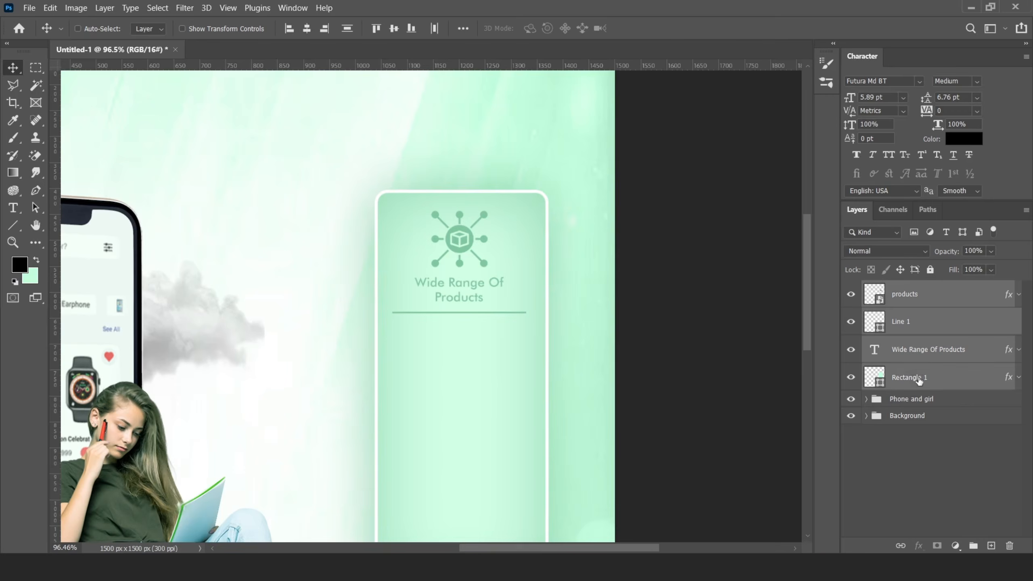
pyautogui.click(307, 29)
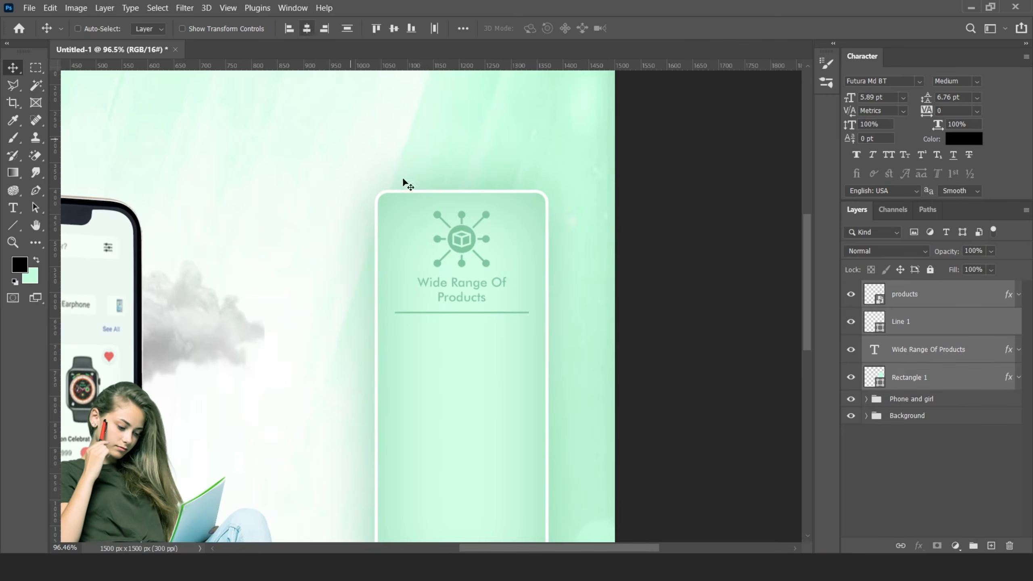
# Shift the card rectangle slightly up and the divider line slightly down to loosen the spacing around the first feature.
pyautogui.click(922, 381)
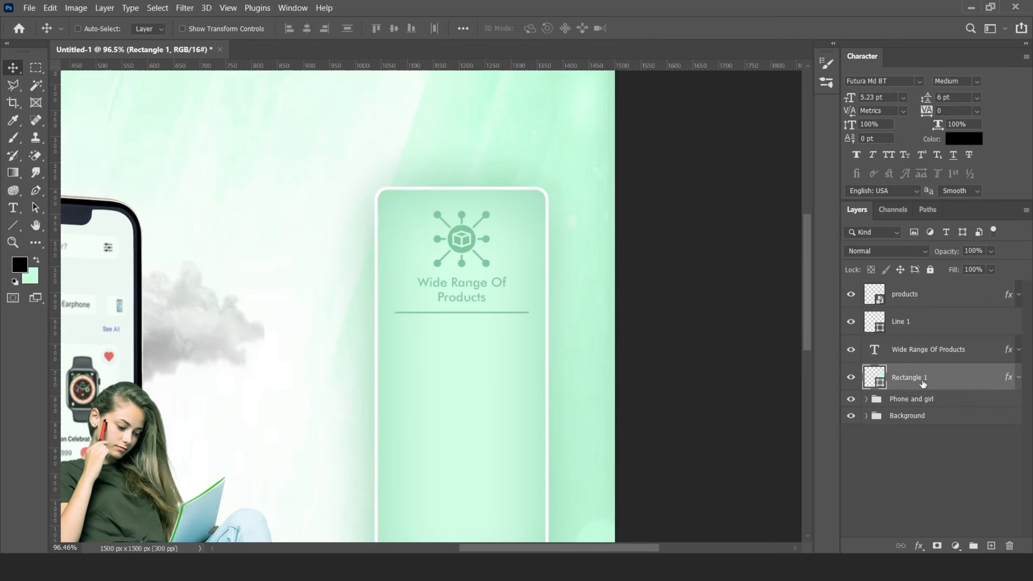
pyautogui.click(917, 322)
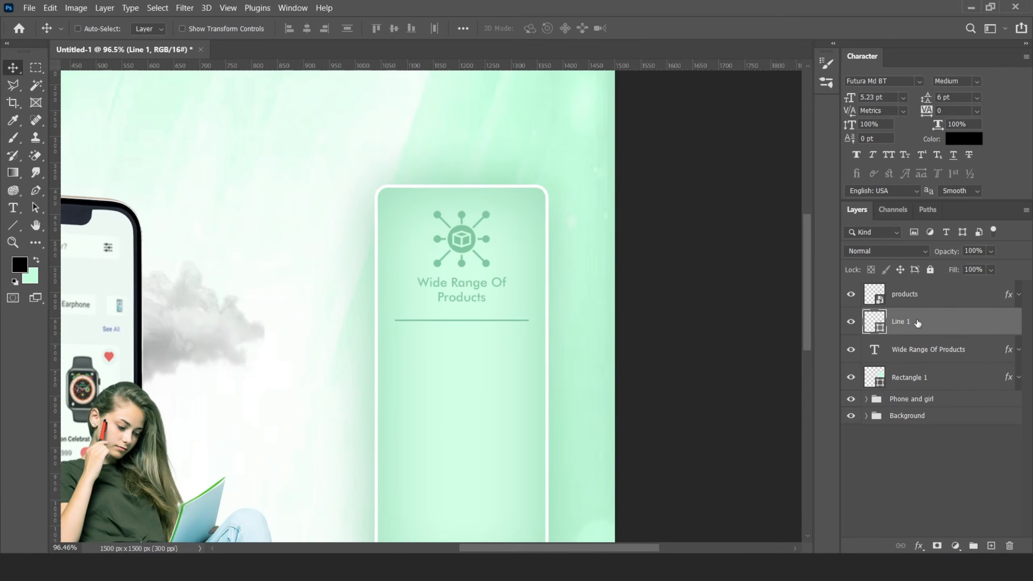
# Duplicate the products icon, its text and the line, and place the copies directly below the first feature.
pyautogui.keyDown('ctrl'); pyautogui.click(922, 305); pyautogui.keyUp('ctrl')
pyautogui.keyDown('ctrl'); pyautogui.click(897, 354); pyautogui.keyUp('ctrl')
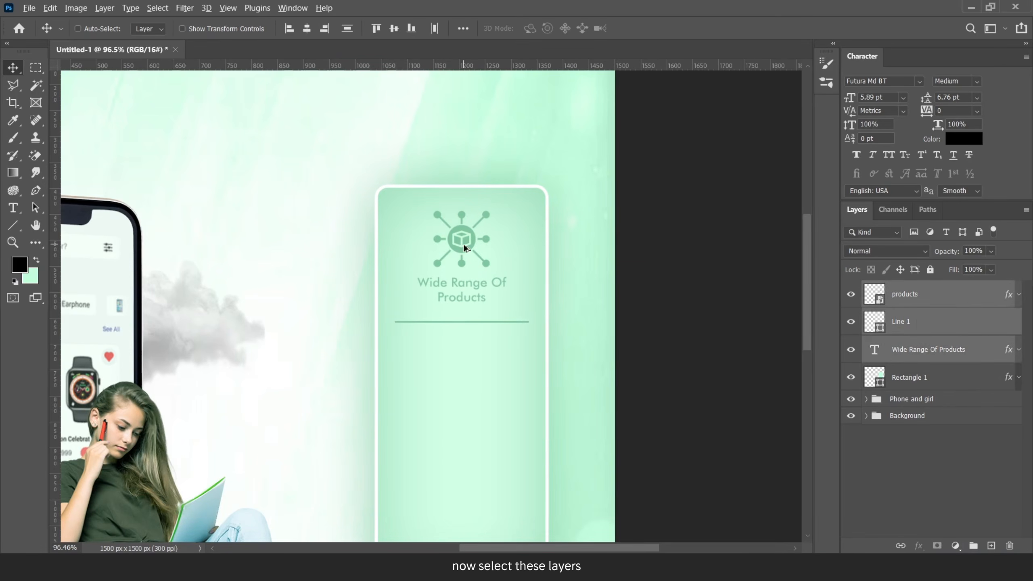
pyautogui.hotkey('ctrl', 'j')
pyautogui.moveTo(483, 257); pyautogui.dragTo(467, 387)
# Nudge the first divider line and its copy slightly down.
pyautogui.click(896, 407)
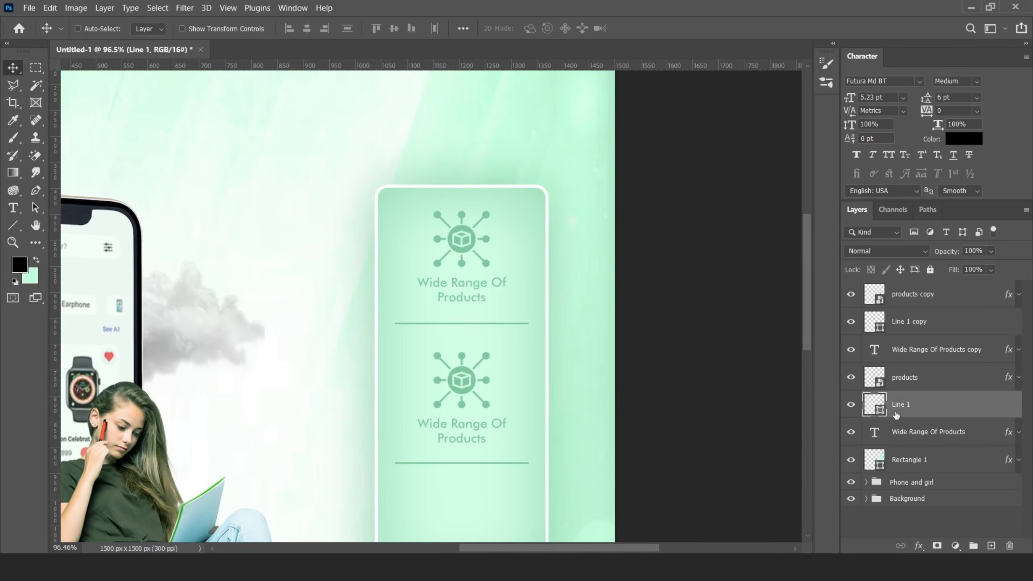
pyautogui.scroll(-3, 505, 266)
pyautogui.scroll(3, 469, 410)
pyautogui.click(922, 328)
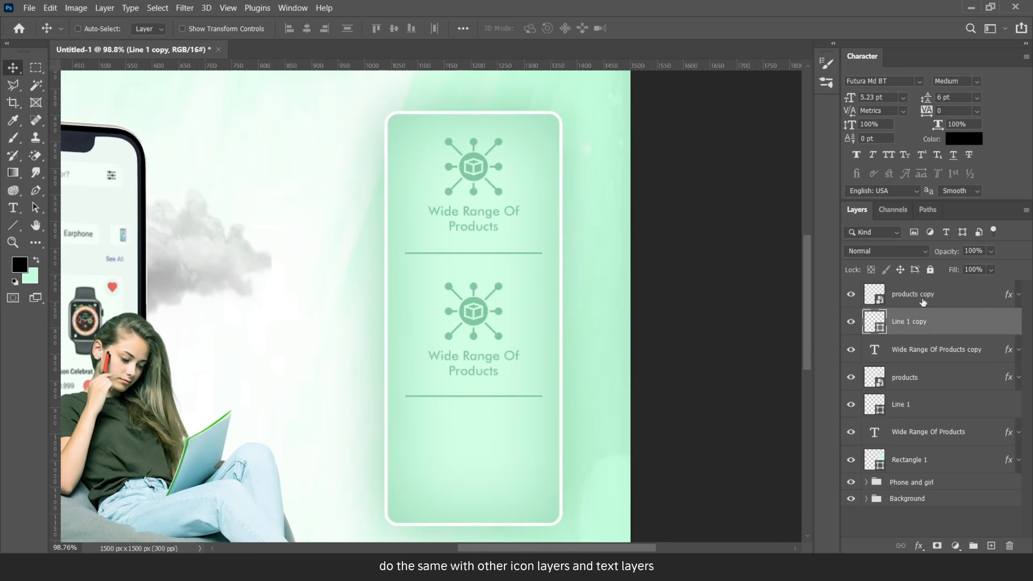
# Place the deals icon file over the second feature's icon, scaled to 6.14%.
pyautogui.click(921, 300)
pyautogui.click(441, 568)
pyautogui.moveTo(455, 107); pyautogui.dragTo(485, 347)
pyautogui.moveTo(741, 306); pyautogui.dragTo(378, 312)
pyautogui.moveTo(355, 297); pyautogui.dragTo(499, 285)
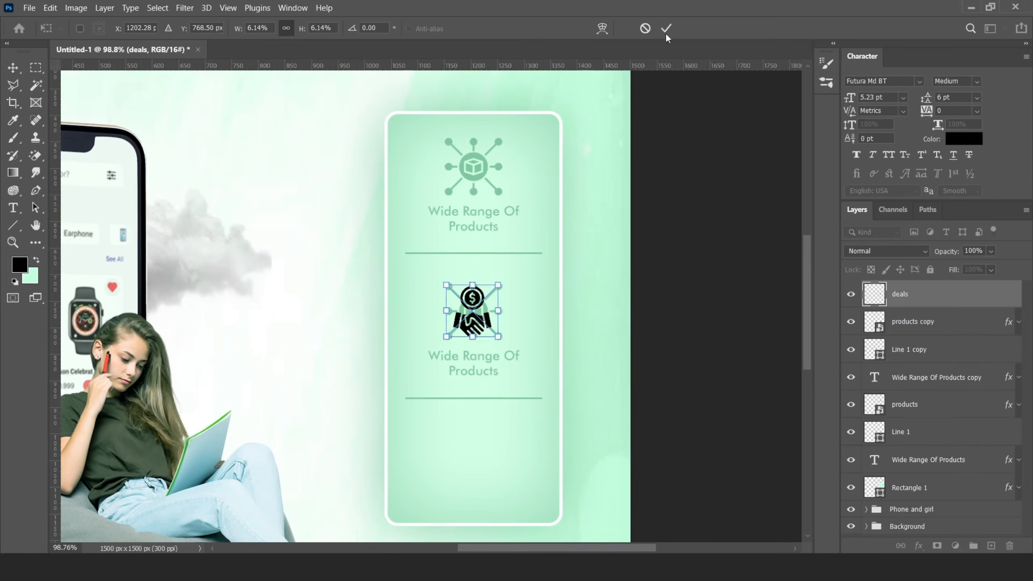
pyautogui.click(666, 29)
# Transfer the green Color Overlay from the products copy to the deals icon and delete the products copy layer.
pyautogui.moveTo(1008, 322); pyautogui.dragTo(976, 296)
pyautogui.click(910, 353)
pyautogui.press('Delete')
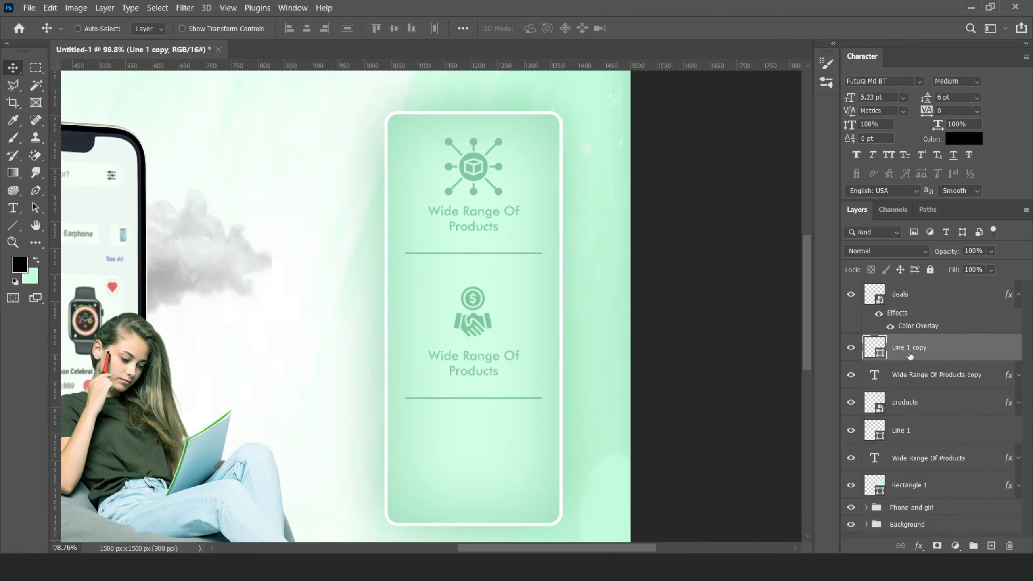
pyautogui.click(923, 299)
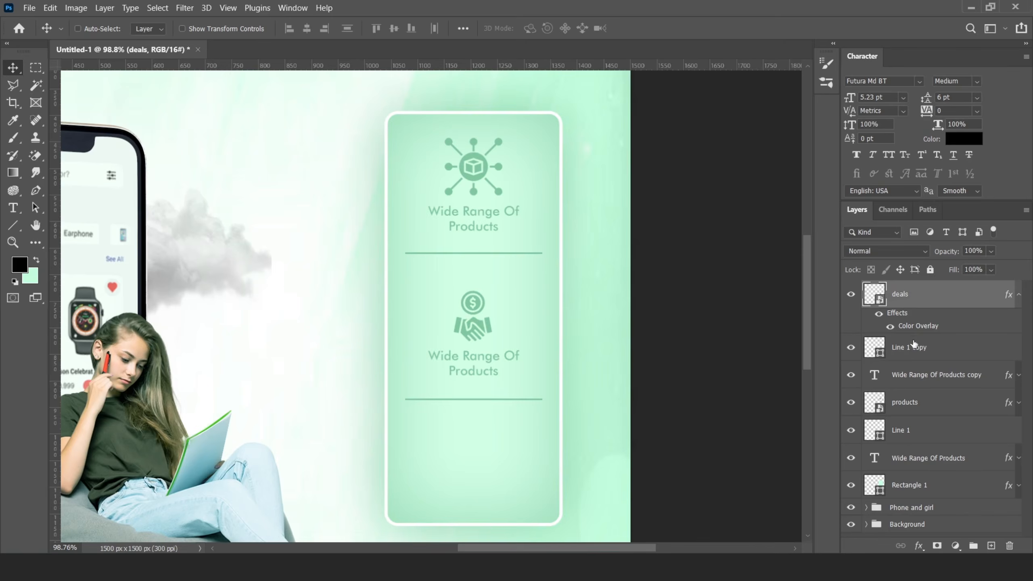
# Change the second feature's text to "Exclusive Deals & Discounts" on two lines.
pyautogui.doubleClick(874, 374)
pyautogui.press('BackSpace')
pyautogui.write('Exclusive Deals &')
pyautogui.press('Return')
pyautogui.write('Discounts')
pyautogui.click(641, 28)
pyautogui.press('v')
# Duplicate the deals icon, its text and the divider line, and place the copies below as a third feature.
pyautogui.scroll(-3, 467, 354)
pyautogui.scroll(1, 467, 356)
pyautogui.keyDown('shift'); pyautogui.click(917, 297); pyautogui.keyUp('shift')
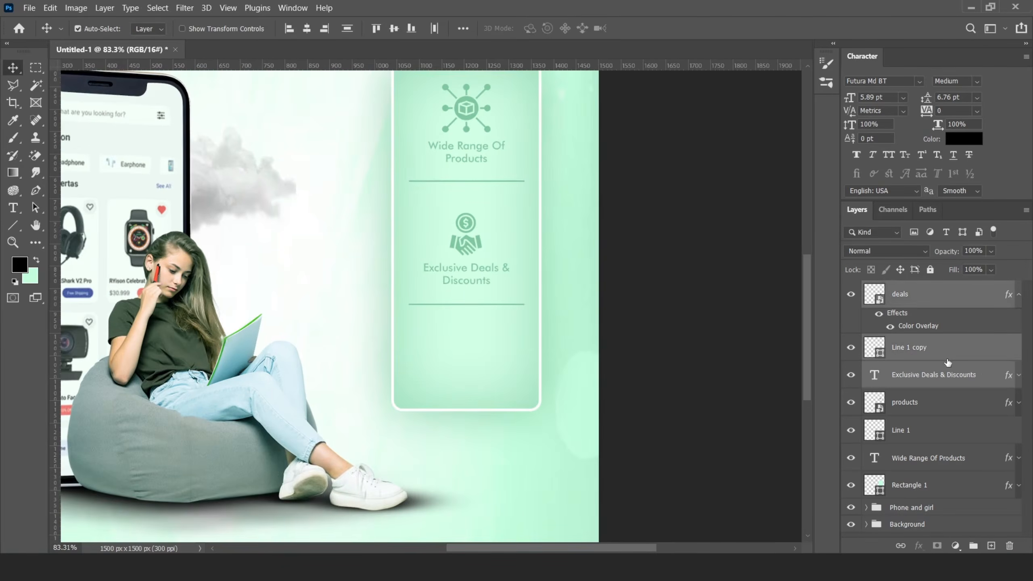
pyautogui.moveTo(474, 246); pyautogui.dragTo(474, 357)
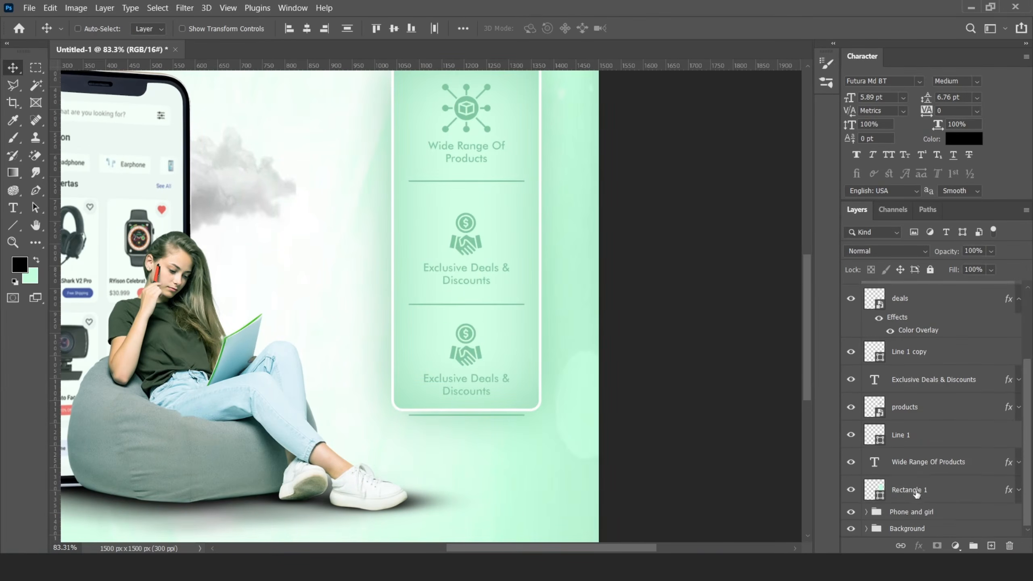
# Stretch the card rectangle downward to a height of about 805 px.
pyautogui.click(917, 493)
pyautogui.hotkey('ctrl', 't')
pyautogui.moveTo(466, 409)
pyautogui.mouseDown()
pyautogui.moveTo(468, 435)
pyautogui.moveTo(468, 426)
pyautogui.mouseUp()
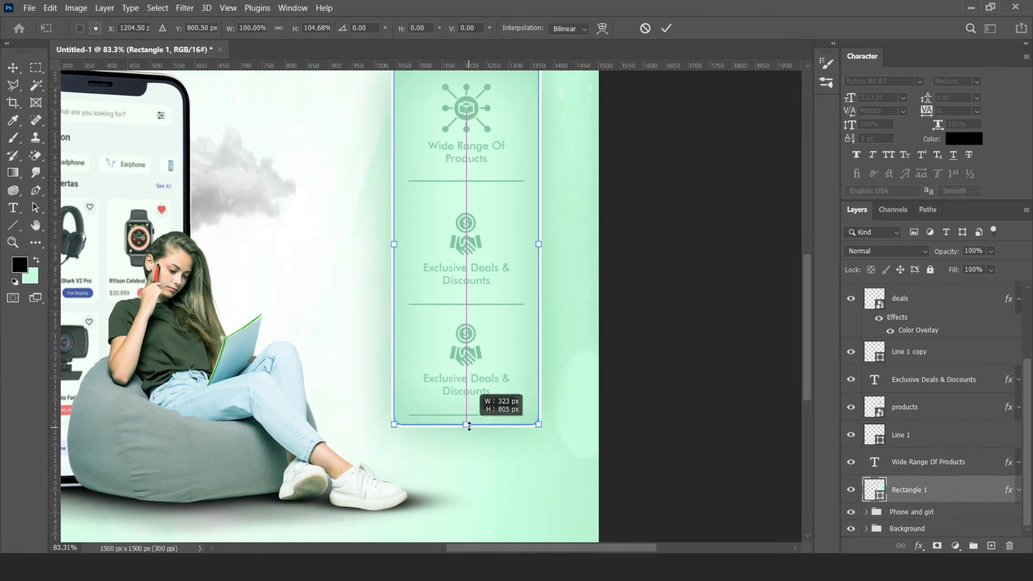
pyautogui.press('Return')
# Delete the divider line below the third feature.
pyautogui.scroll(3, 918, 354)
pyautogui.click(915, 348)
pyautogui.press('Delete')
# Place the customer-service icon file over the third feature's icon and scale it down to a similar size.
pyautogui.click(909, 296)
pyautogui.hotkey('alt', 'Tab')
pyautogui.moveTo(380, 98); pyautogui.dragTo(470, 371)
pyautogui.hotkey('alt', 'Tab')
pyautogui.moveTo(665, 306); pyautogui.dragTo(483, 343)
pyautogui.scroll(5, 484, 342)
pyautogui.moveTo(493, 280); pyautogui.dragTo(479, 295)
pyautogui.moveTo(427, 327); pyautogui.dragTo(449, 328)
pyautogui.moveTo(501, 295); pyautogui.dragTo(496, 298)
pyautogui.click(666, 28)
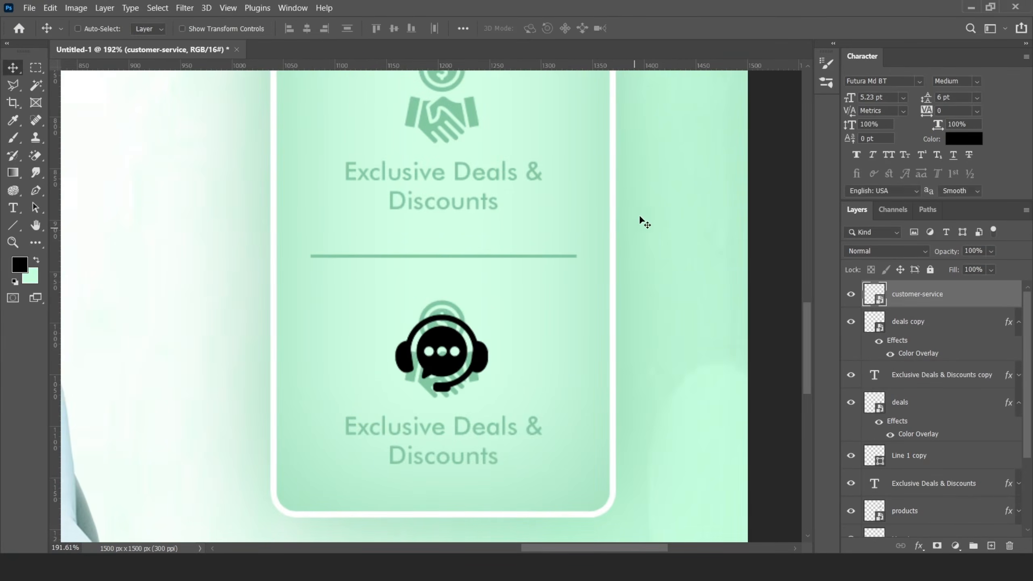
# Transfer the green Color Overlay from the deals copy to the customer-service icon and delete the deals copy layer.
pyautogui.moveTo(998, 296); pyautogui.dragTo(995, 296)
pyautogui.click(922, 352)
pyautogui.press('Delete')
# Scale the customer-service icon down slightly.
pyautogui.click(924, 298)
pyautogui.hotkey('ctrl', 't')
pyautogui.moveTo(495, 300); pyautogui.dragTo(489, 305)
pyautogui.press('Return')
# Move the third feature's text slightly up and change it to "Excellent Customer Service" on two lines.
pyautogui.click(885, 352)
pyautogui.hotkey('shift', 'Up')
pyautogui.doubleClick(875, 348)
pyautogui.press('BackSpace')
pyautogui.write('Excellent Customer')
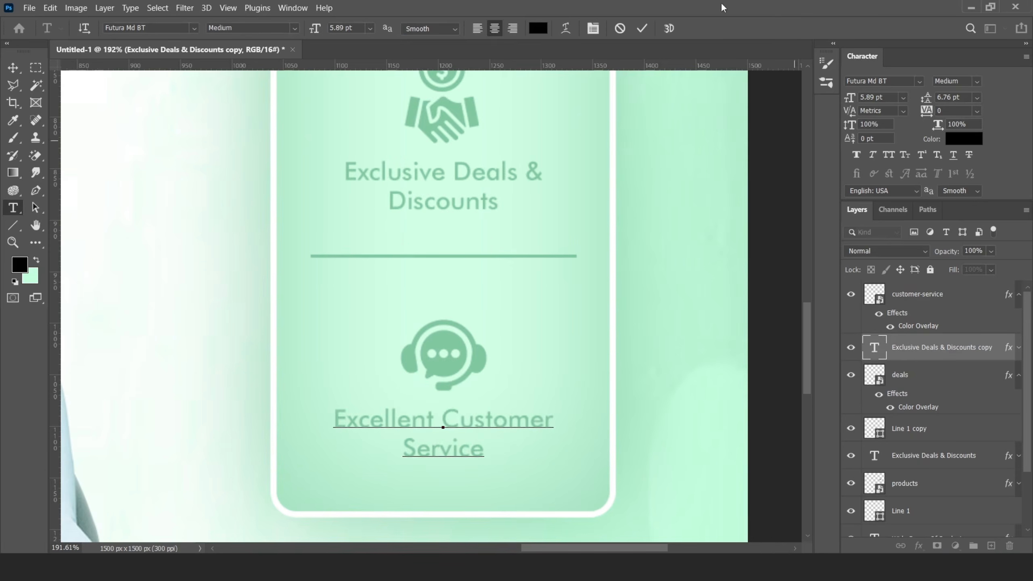
pyautogui.scroll(-8, 489, 384)
pyautogui.scroll(1, 519, 351)
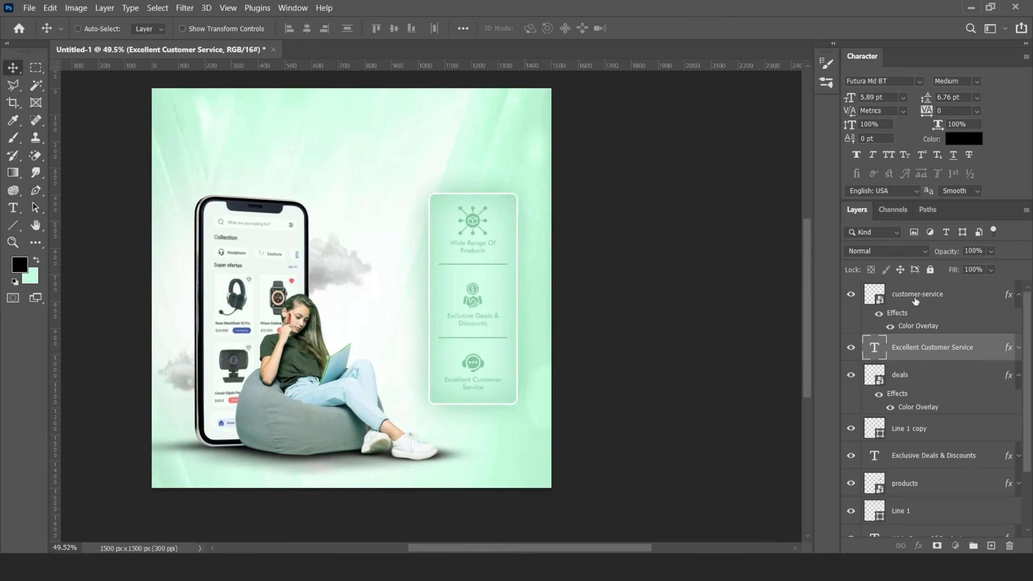
# Add a new empty layer and move it directly beneath the card's Rectangle 1 layer.
pyautogui.click(915, 301)
pyautogui.scroll(-2, 926, 380)
pyautogui.click(929, 494)
pyautogui.click(989, 545)
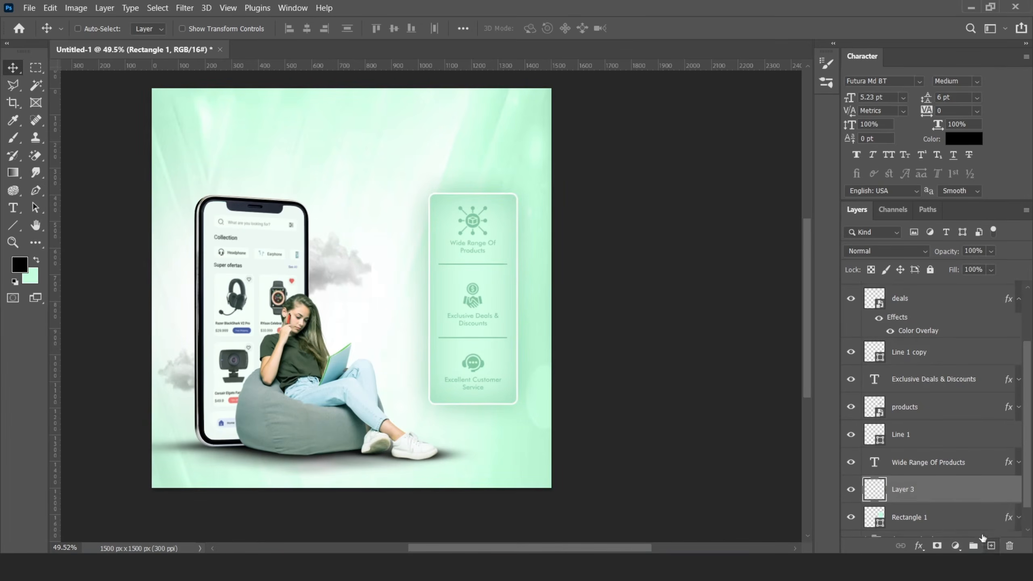
pyautogui.moveTo(938, 516); pyautogui.dragTo(913, 482)
pyautogui.scroll(-1, 892, 427)
pyautogui.click(878, 500)
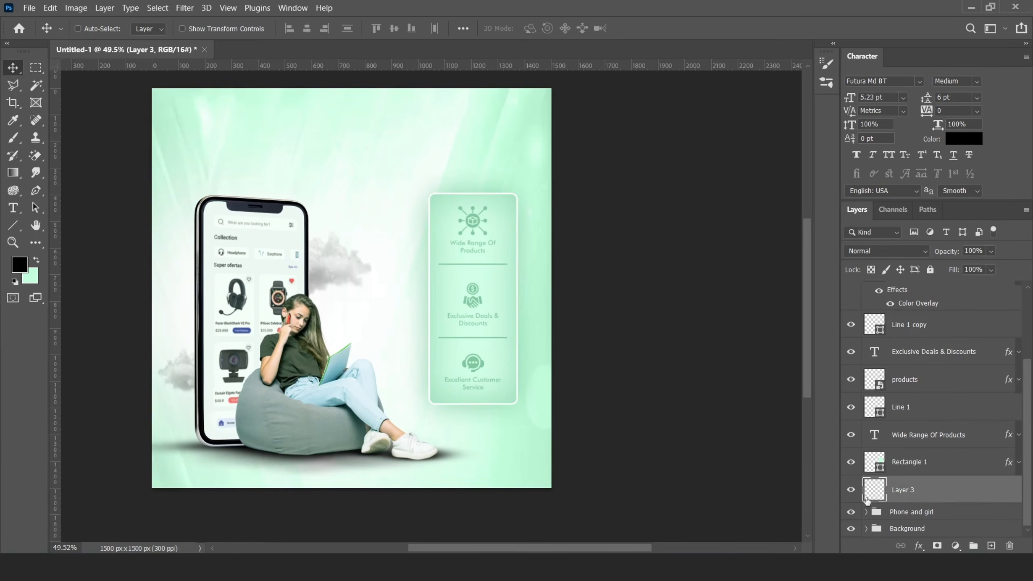
# Draw a rounded rectangle of about 192 by 193 px with 15 px corners, partly behind the card's upper left edge.
pyautogui.rightClick(13, 225)
pyautogui.click(65, 225)
pyautogui.scroll(3, 422, 231)
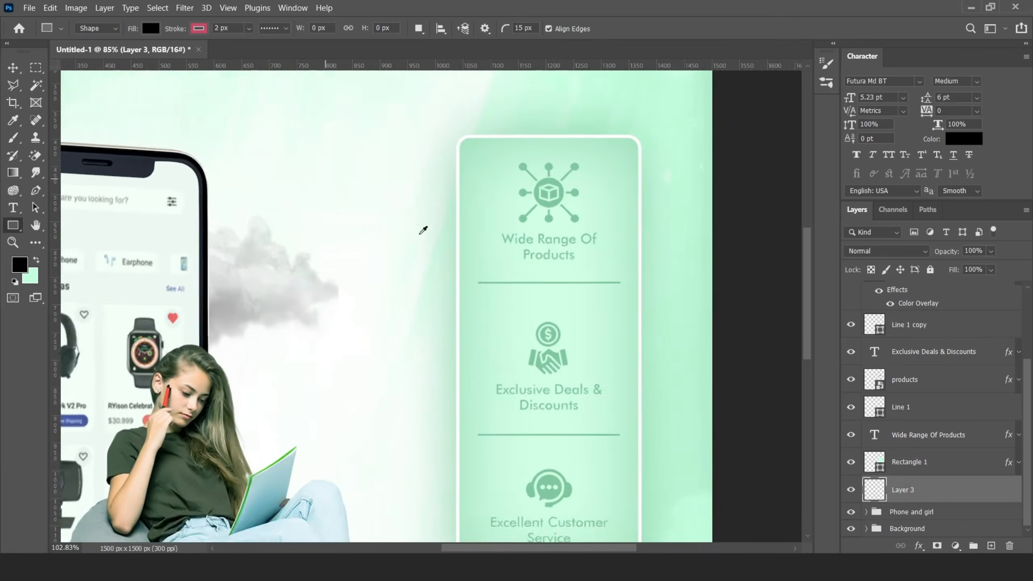
pyautogui.moveTo(485, 153); pyautogui.dragTo(369, 270)
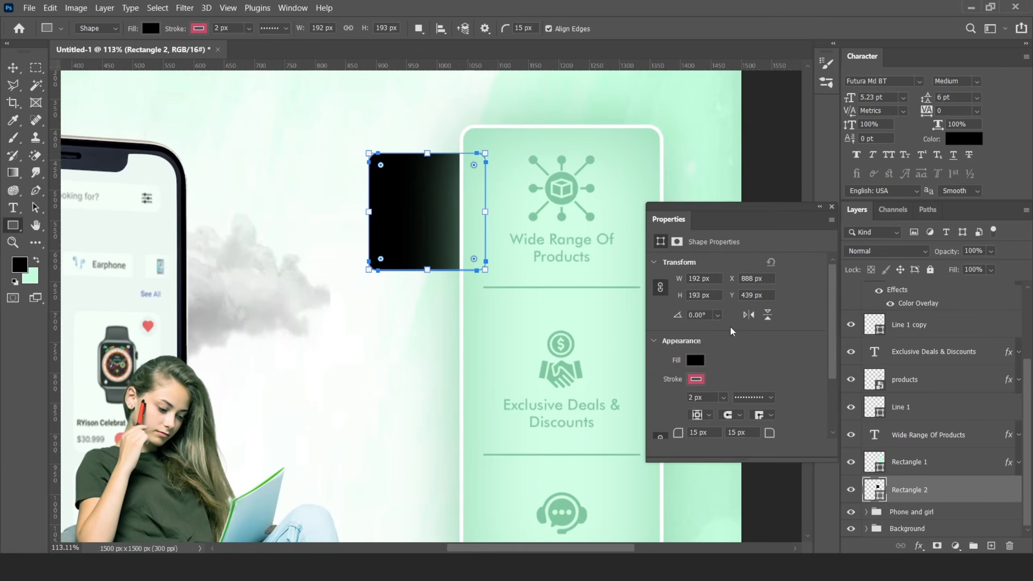
# Remove the new rectangle's fill and give its dotted outline a green 3 px stroke.
pyautogui.click(698, 360)
pyautogui.click(784, 284)
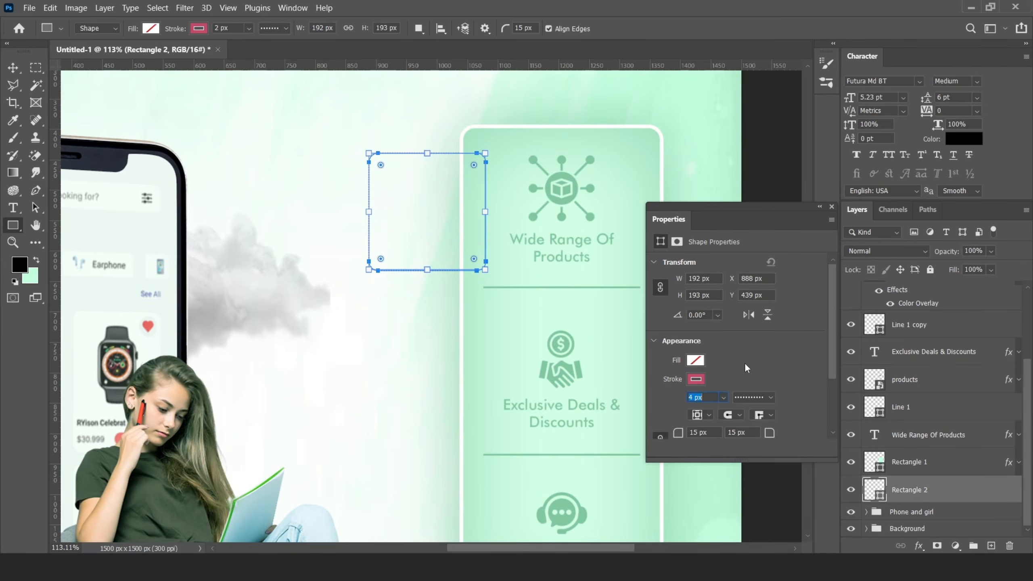
pyautogui.click(697, 379)
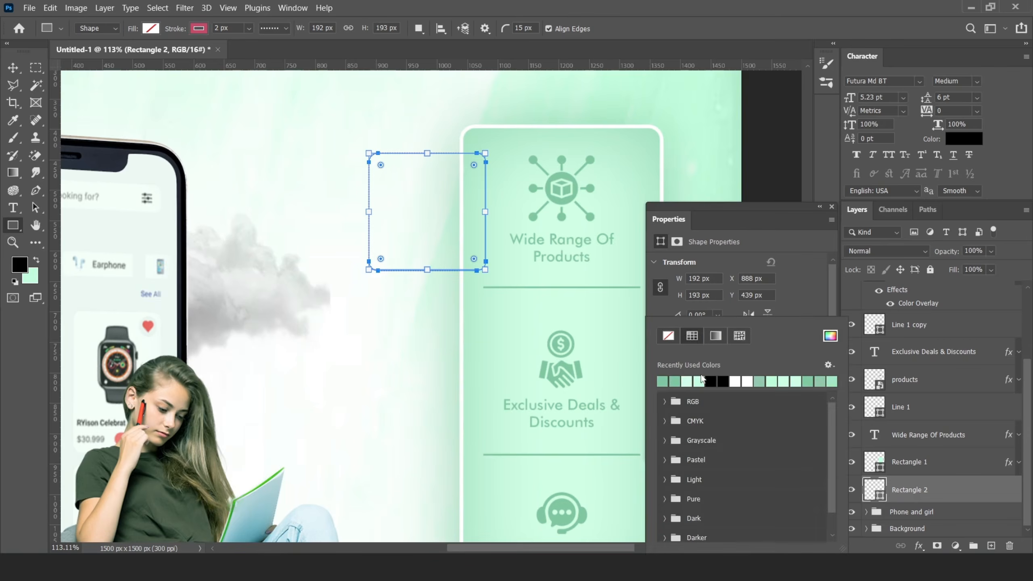
pyautogui.click(800, 293)
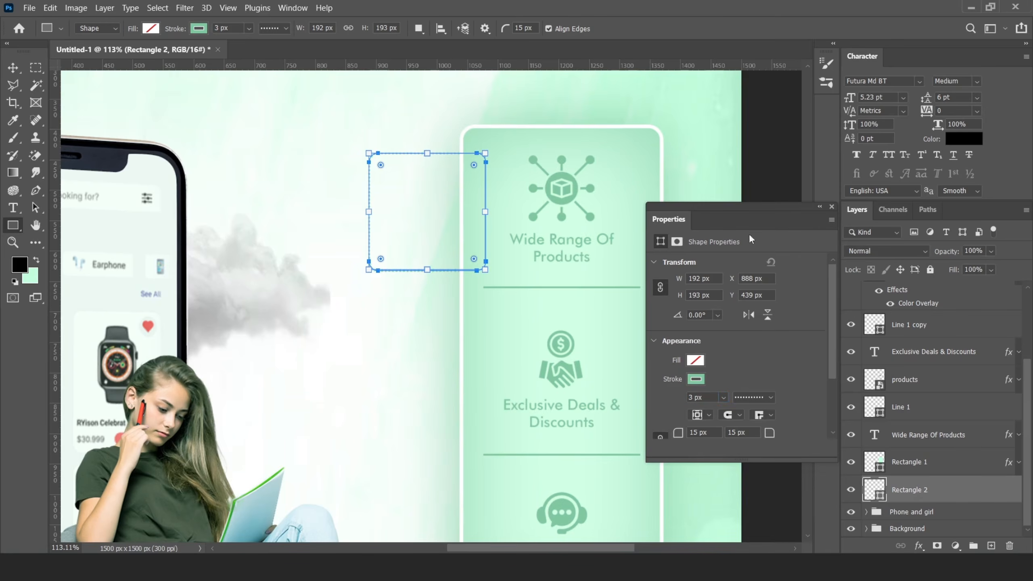
# Move the dotted rectangle slightly down beside the first feature.
pyautogui.click(832, 207)
pyautogui.press('v')
pyautogui.moveTo(403, 195); pyautogui.dragTo(404, 204)
# Add a layer mask to the dotted rectangle and brush away its bottom edge and lower corner.
pyautogui.click(939, 544)
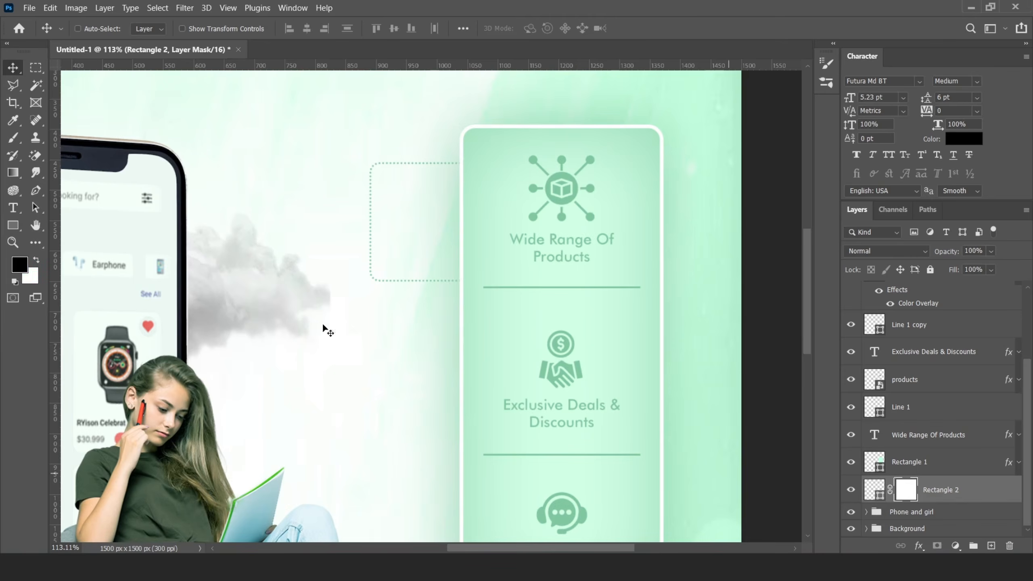
pyautogui.press('b')
pyautogui.scroll(5, 440, 365)
pyautogui.rightClick(444, 232)
pyautogui.moveTo(516, 293); pyautogui.dragTo(595, 295)
pyautogui.click(499, 224)
pyautogui.moveTo(460, 281)
pyautogui.mouseDown()
pyautogui.moveTo(417, 317)
pyautogui.moveTo(392, 288)
pyautogui.moveTo(350, 275)
pyautogui.moveTo(346, 284)
pyautogui.mouseUp()
pyautogui.press('v')
pyautogui.scroll(-6, 316, 203)
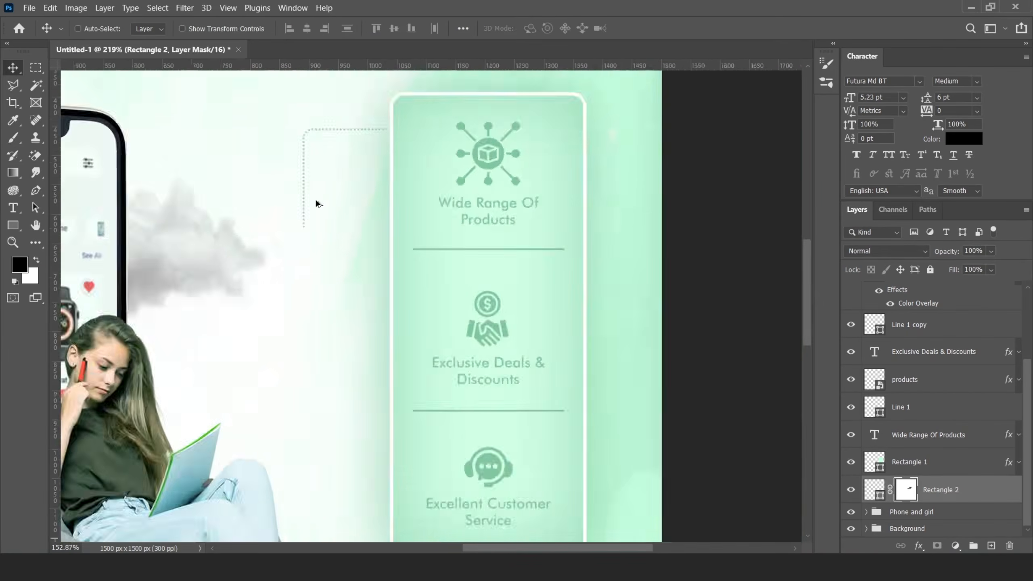
# Duplicate the dotted bracket twice downward, placing one copy beside each of the second and third features.
pyautogui.scroll(3, 553, 269)
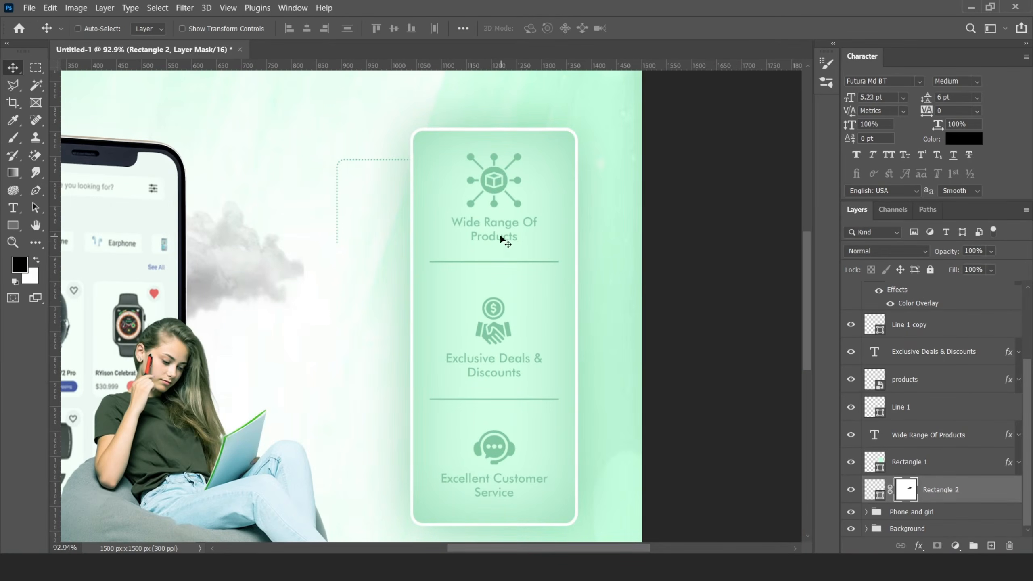
pyautogui.moveTo(363, 165); pyautogui.dragTo(363, 290)
pyautogui.moveTo(376, 330); pyautogui.dragTo(376, 455)
pyautogui.scroll(-3, 448, 325)
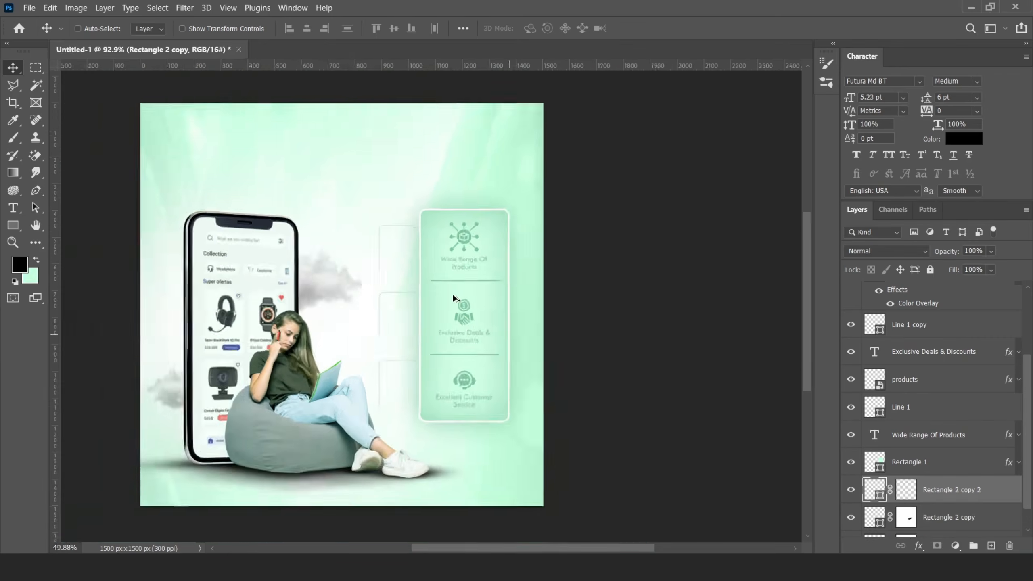
pyautogui.scroll(1, 444, 333)
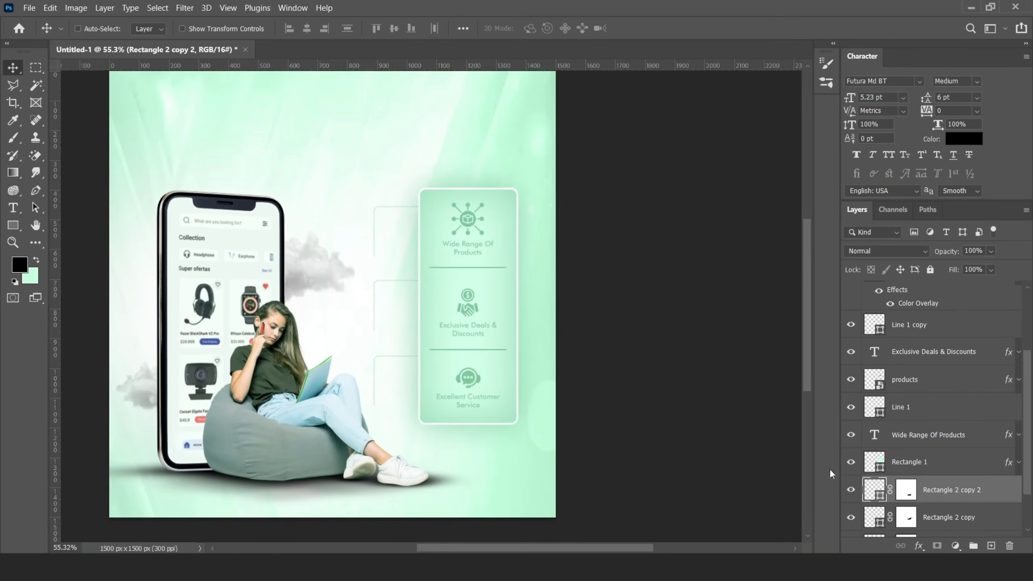
# Group all layers from customer-service down to Rectangle 2 and name the group Features.
pyautogui.scroll(3, 921, 382)
pyautogui.click(927, 294)
pyautogui.scroll(-5, 943, 390)
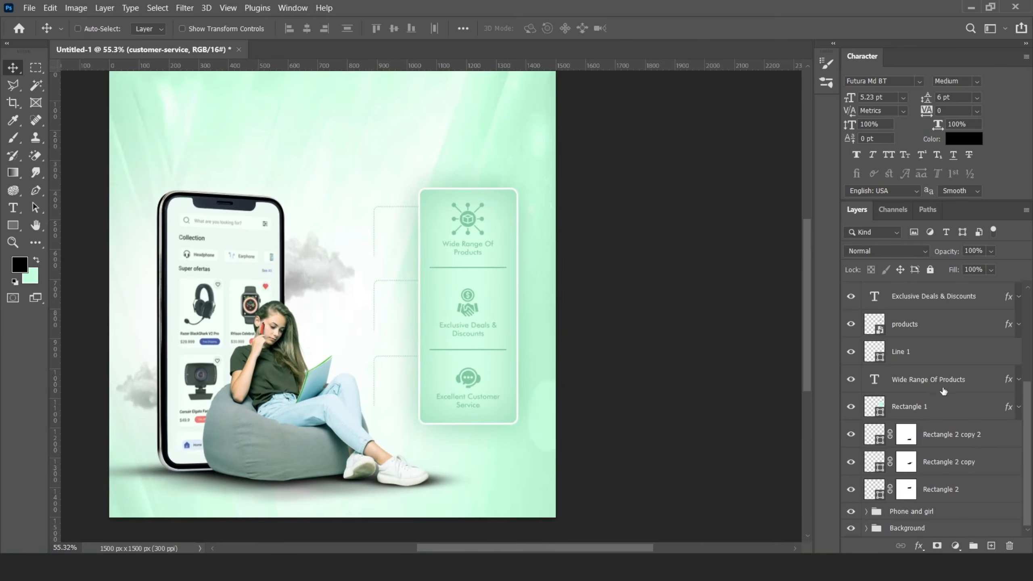
pyautogui.keyDown('shift'); pyautogui.click(940, 490); pyautogui.keyUp('shift')
pyautogui.hotkey('ctrl', 'g')
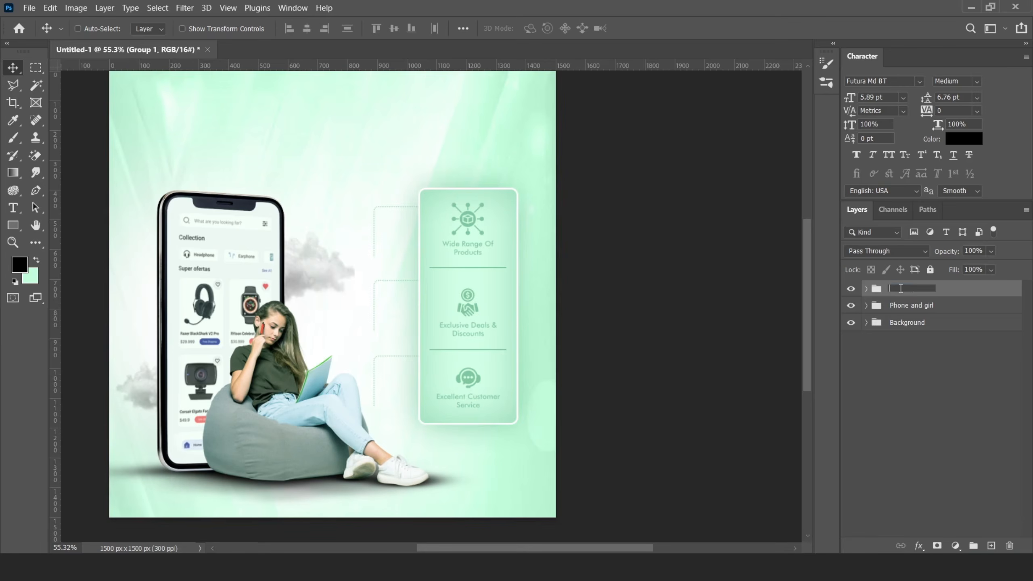
pyautogui.write('s')
pyautogui.press('Return')
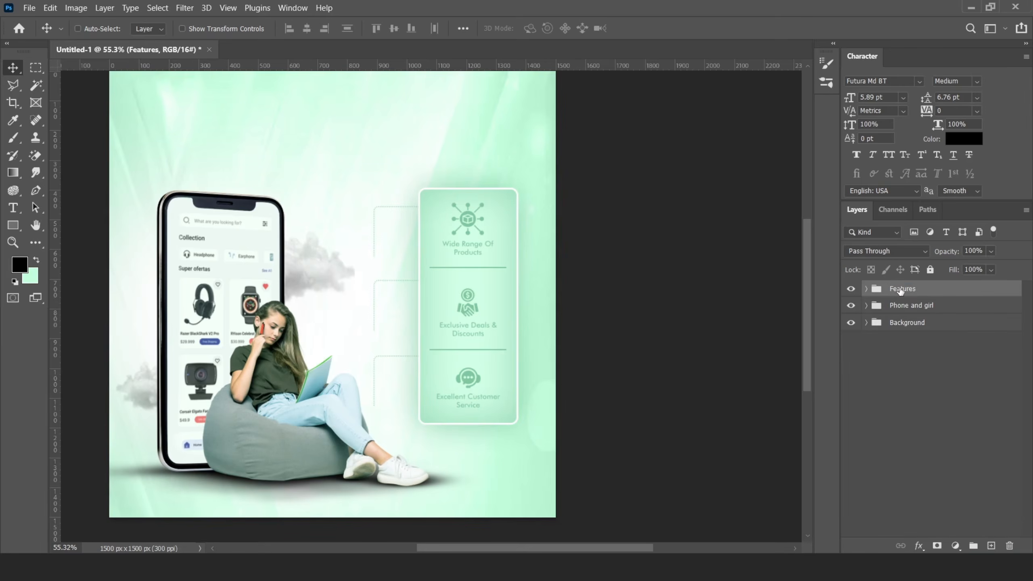
# Scale the Features group to about 93.54% and shift it slightly toward the canvas's right edge.
pyautogui.hotkey('ctrl', 't')
pyautogui.moveTo(373, 189); pyautogui.dragTo(382, 205)
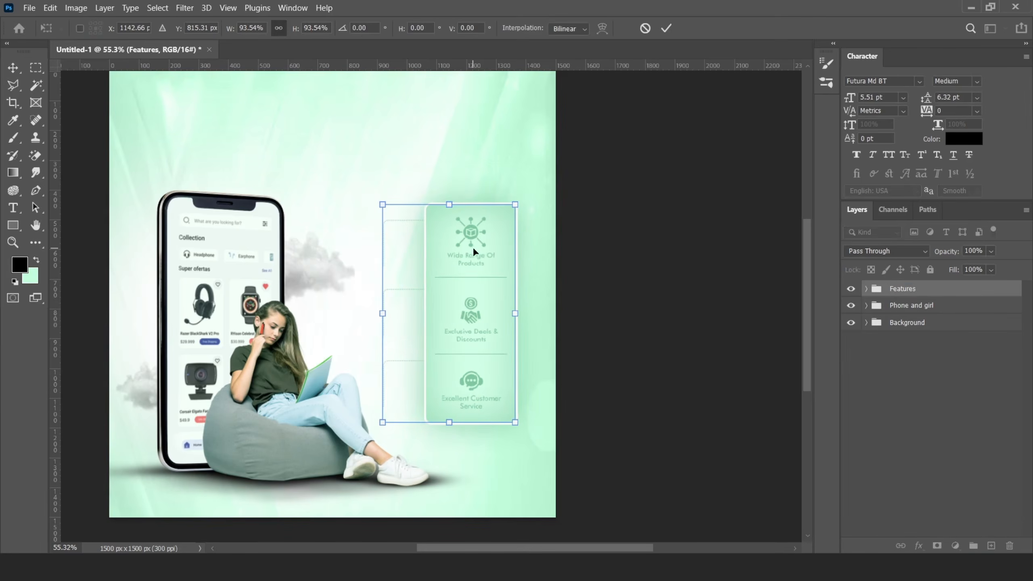
pyautogui.moveTo(472, 251); pyautogui.dragTo(480, 247)
pyautogui.click(666, 29)
pyautogui.scroll(-4, 686, 347)
pyautogui.scroll(2, 351, 298)
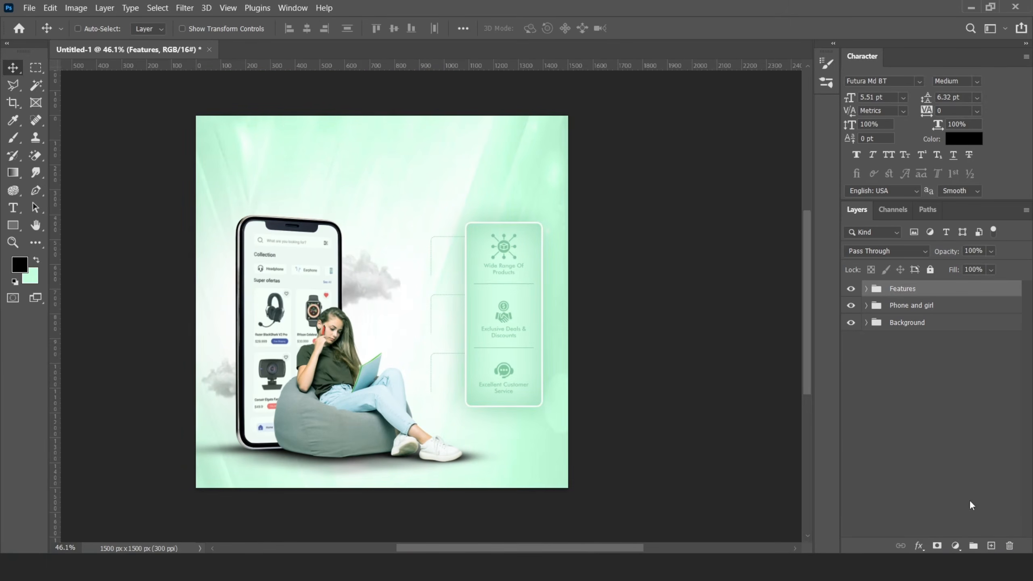
# Add the text "Discover Amazing Deals At" near the top of the canvas and set its font to Stretch Pro.
pyautogui.click(991, 545)
pyautogui.click(13, 207)
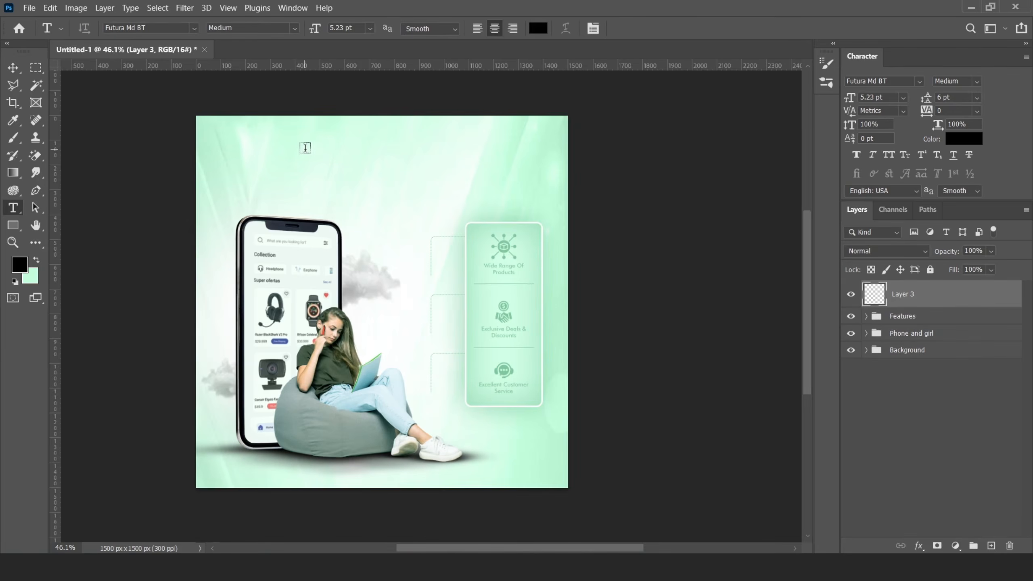
pyautogui.click(305, 149)
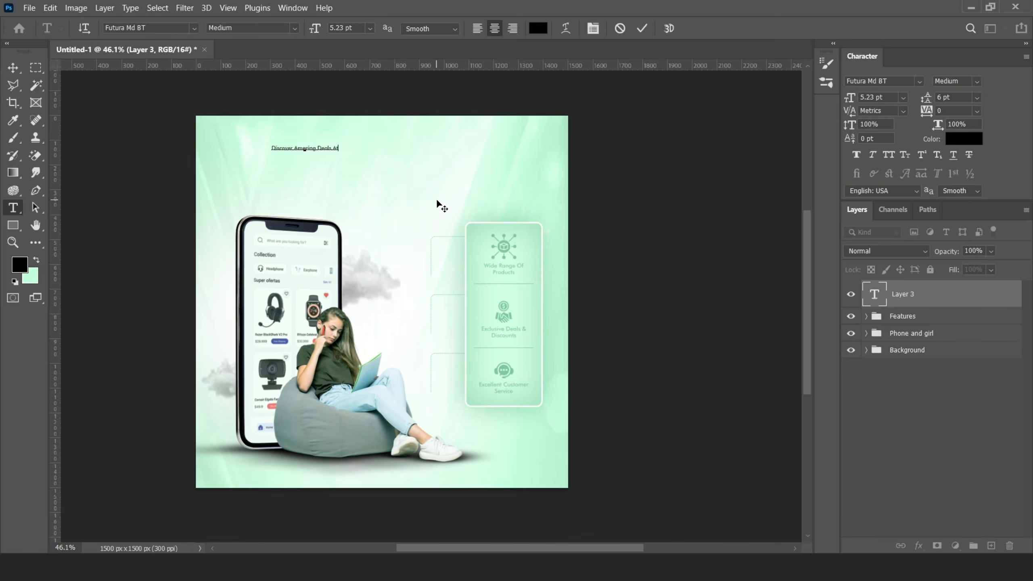
pyautogui.hotkey('ctrl', 'Return')
pyautogui.click(919, 81)
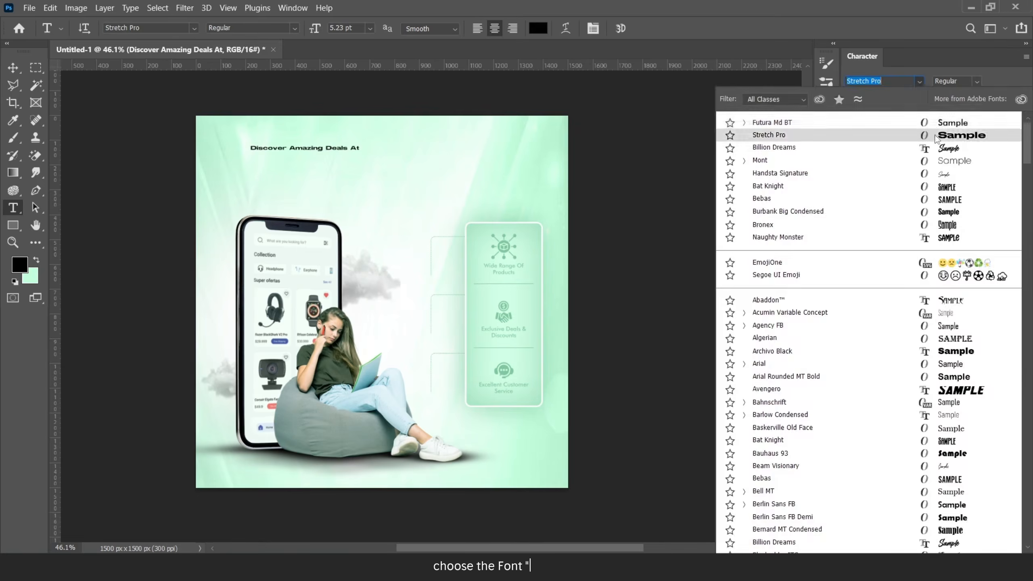
pyautogui.click(806, 132)
# Enlarge the headline to about 13.39 pt and centre it horizontally near the top of the canvas.
pyautogui.press('v')
pyautogui.hotkey('ctrl', 't')
pyautogui.moveTo(360, 152); pyautogui.dragTo(528, 202)
pyautogui.click(667, 29)
pyautogui.moveTo(417, 128); pyautogui.dragTo(415, 122)
pyautogui.press('Left')
pyautogui.press('Left')
pyautogui.press('Left')
pyautogui.press('Left')
pyautogui.press('Left')
pyautogui.press('Left')
pyautogui.press('Left')
pyautogui.press('Left')
pyautogui.press('Left')
pyautogui.press('Left')
pyautogui.press('Left')
pyautogui.press('Left')
pyautogui.press('Left')
pyautogui.press('Left')
pyautogui.press('Left')
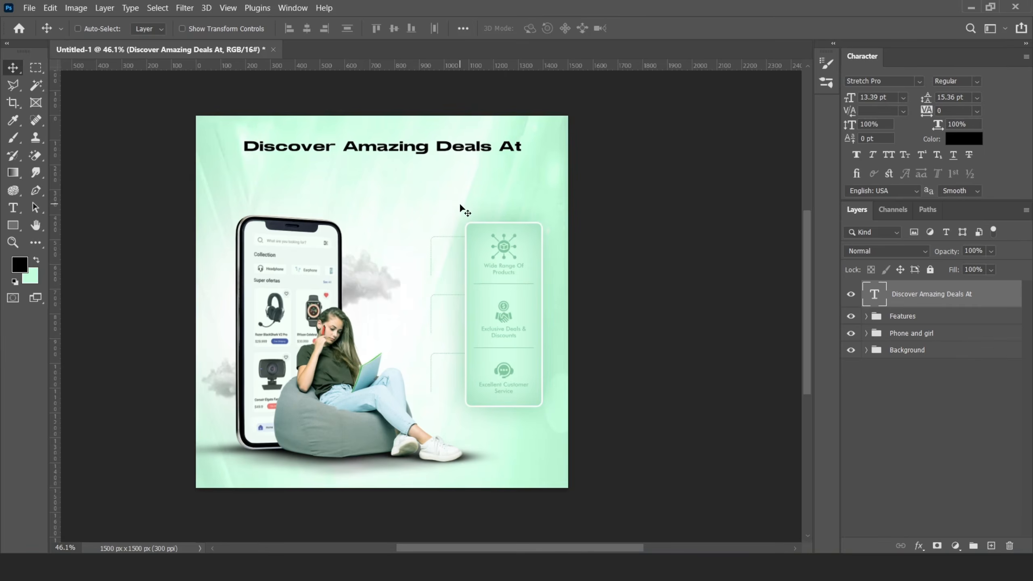
# Apply a green #81c8a0 Color Overlay at 100% opacity to the headline text layer.
pyautogui.rightClick(912, 295)
pyautogui.click(773, 19)
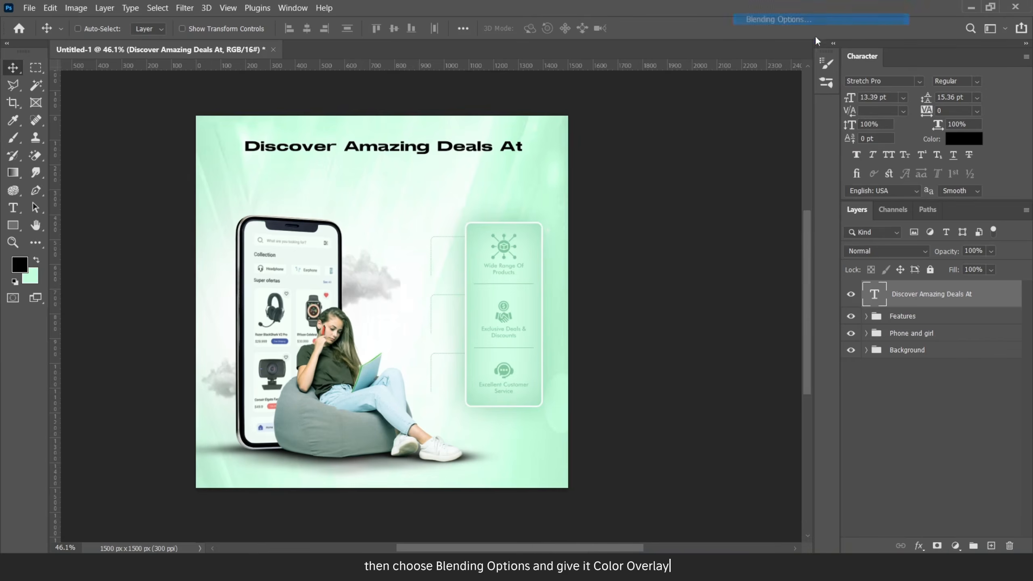
pyautogui.click(569, 296)
pyautogui.click(826, 163)
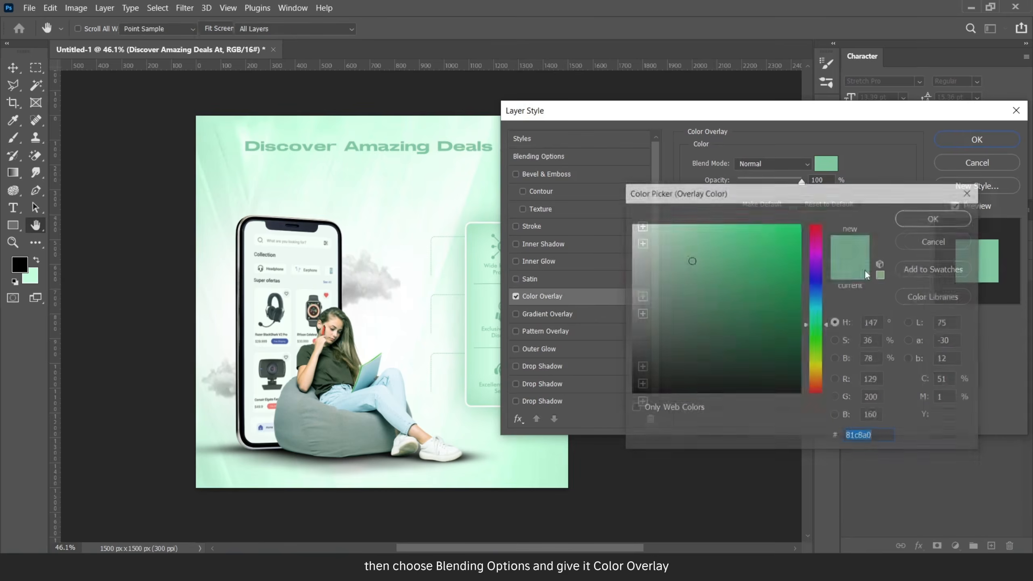
pyautogui.click(931, 212)
pyautogui.click(977, 139)
# Duplicate the headline directly below itself and change the copy's text to "swapcart".
pyautogui.moveTo(384, 141); pyautogui.dragTo(385, 158)
pyautogui.doubleClick(878, 303)
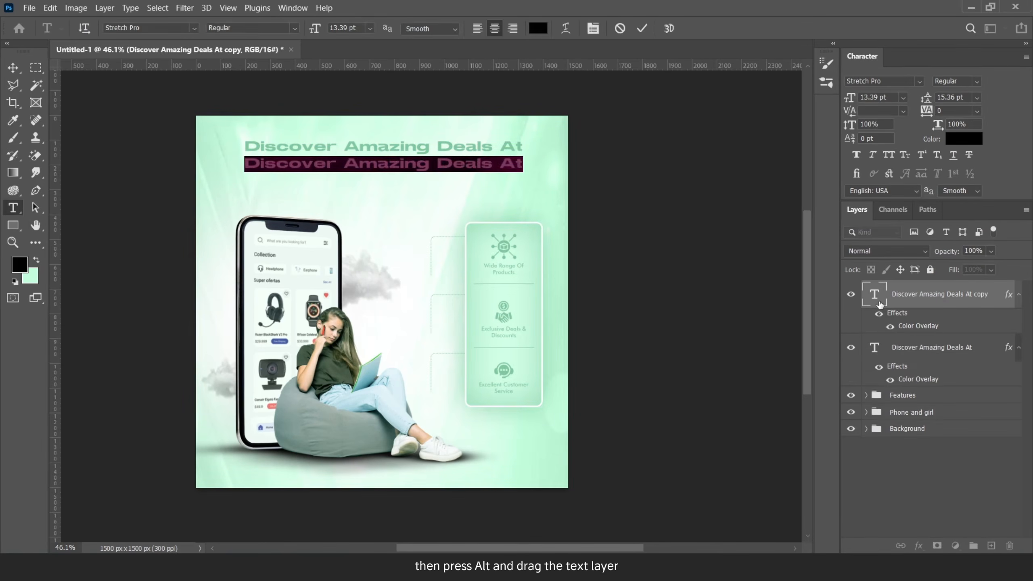
pyautogui.write('swapcart')
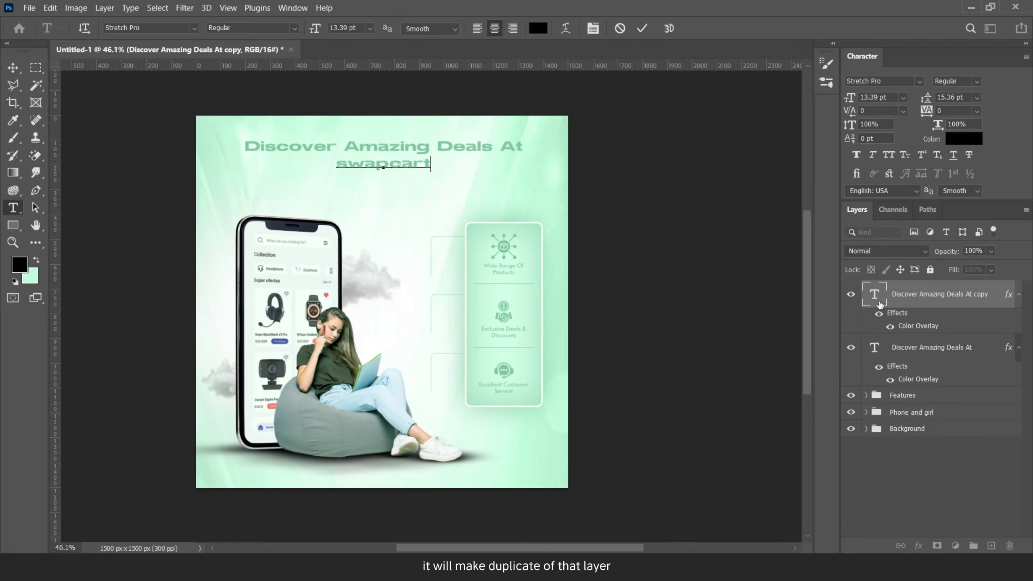
pyautogui.click(640, 29)
pyautogui.press('v')
# Set both headline lines in all caps and enlarge the SWAPCART line to about 163.79%.
pyautogui.hotkey('ctrl', 'shift', 'k')
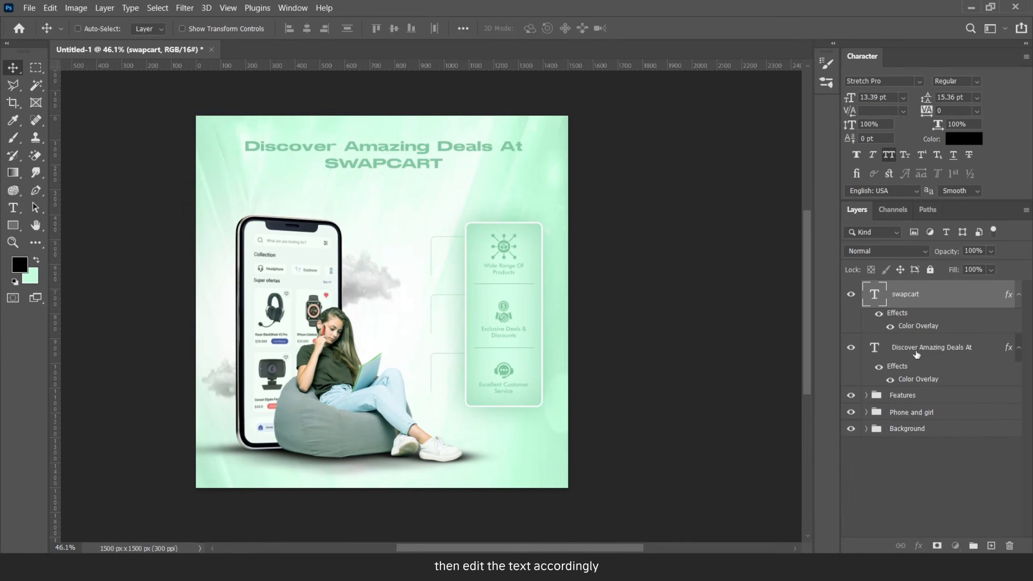
pyautogui.click(916, 352)
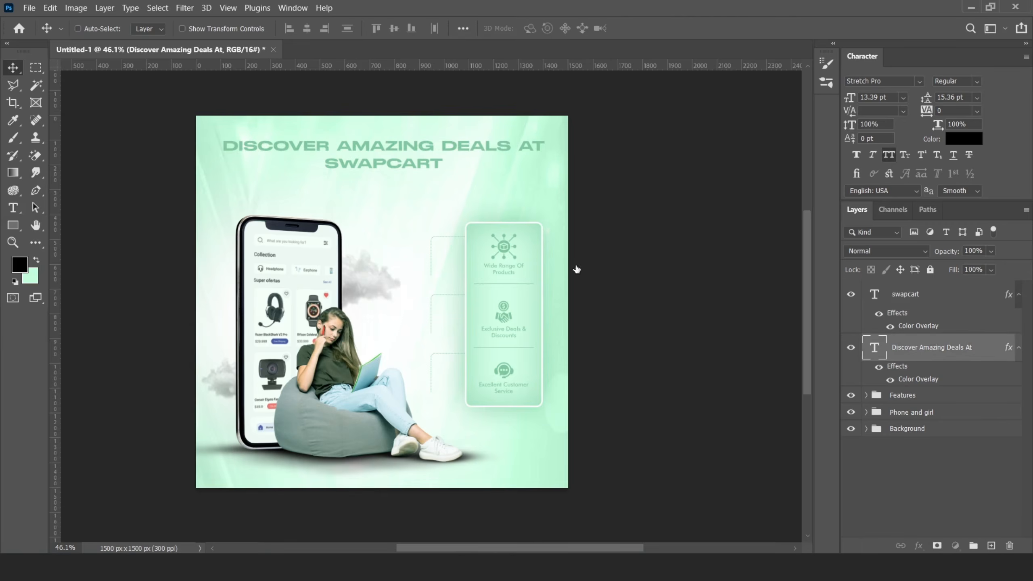
pyautogui.hotkey('alt', ']')
pyautogui.hotkey('ctrl', 't')
pyautogui.moveTo(454, 179); pyautogui.dragTo(482, 193)
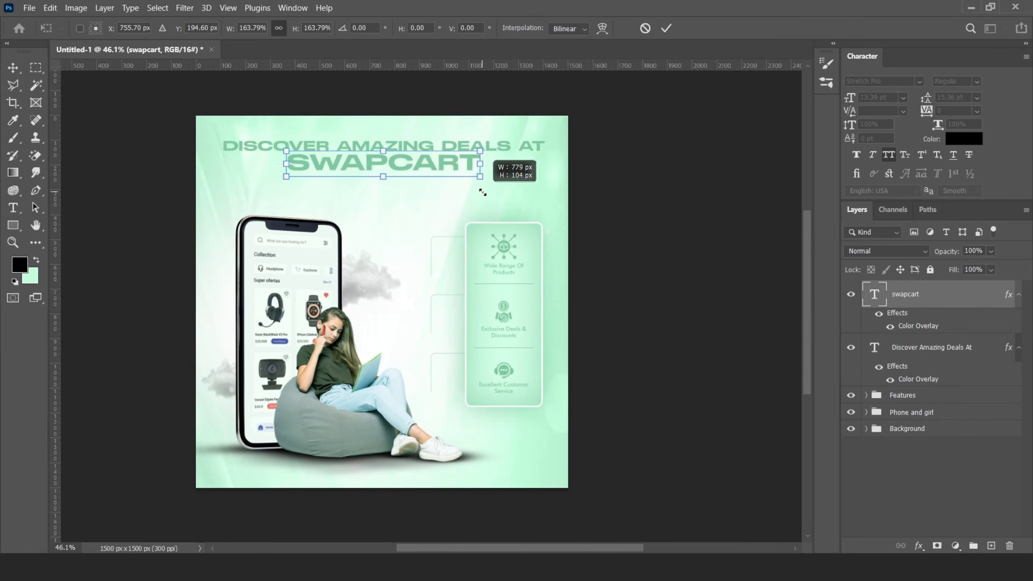
pyautogui.click(666, 28)
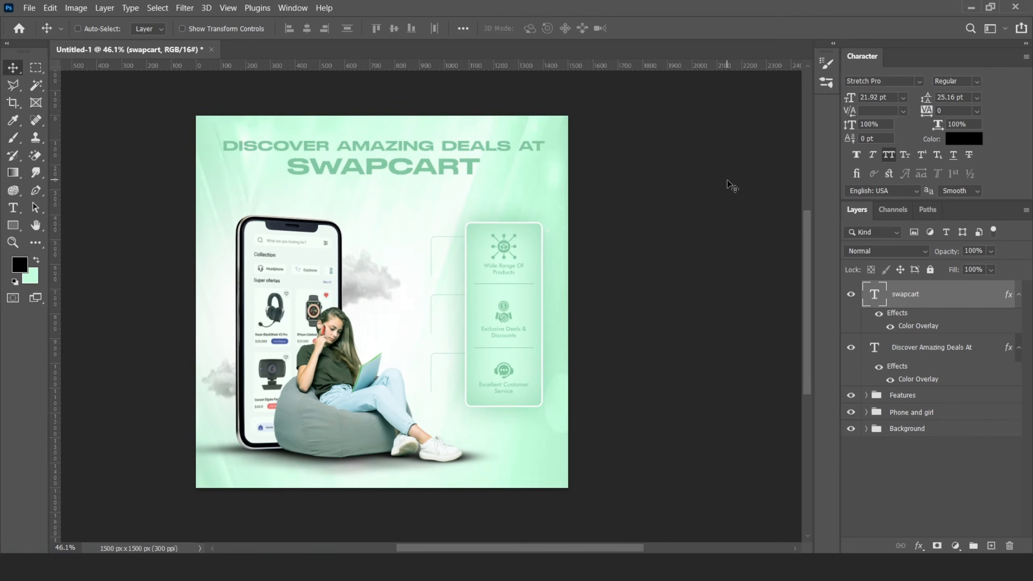
# Scale both headline lines down together, bringing the first line to about 12.68 pt, and nudge them slightly down.
pyautogui.keyDown('shift'); pyautogui.click(899, 352); pyautogui.keyUp('shift')
pyautogui.hotkey('ctrl', 't')
pyautogui.moveTo(554, 137); pyautogui.dragTo(541, 151)
pyautogui.click(666, 28)
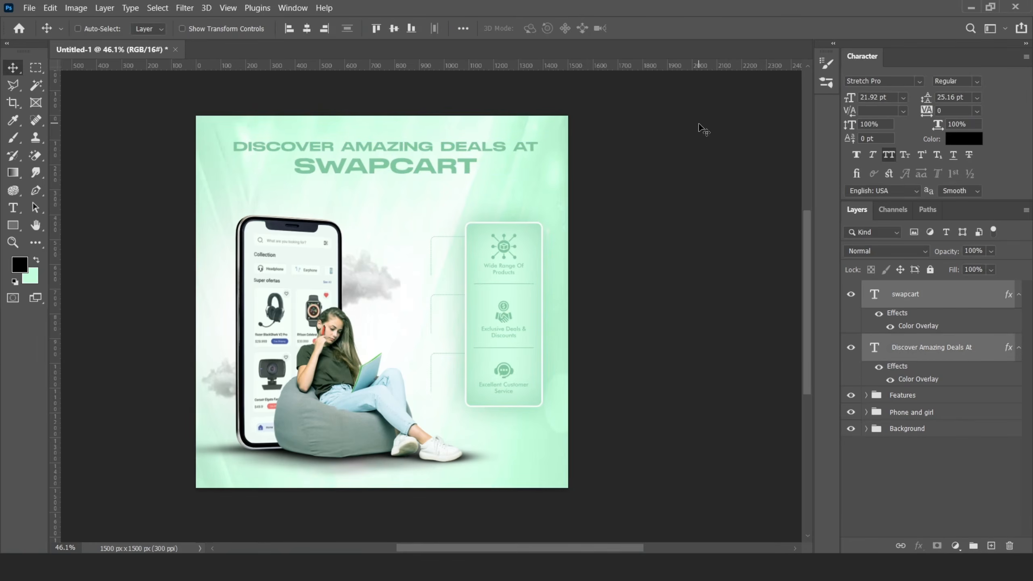
pyautogui.press('Down')
pyautogui.press('Down')
pyautogui.press('Down')
pyautogui.press('Down')
pyautogui.press('Down')
pyautogui.press('Down')
pyautogui.press('Down')
pyautogui.press('Down')
pyautogui.press('Down')
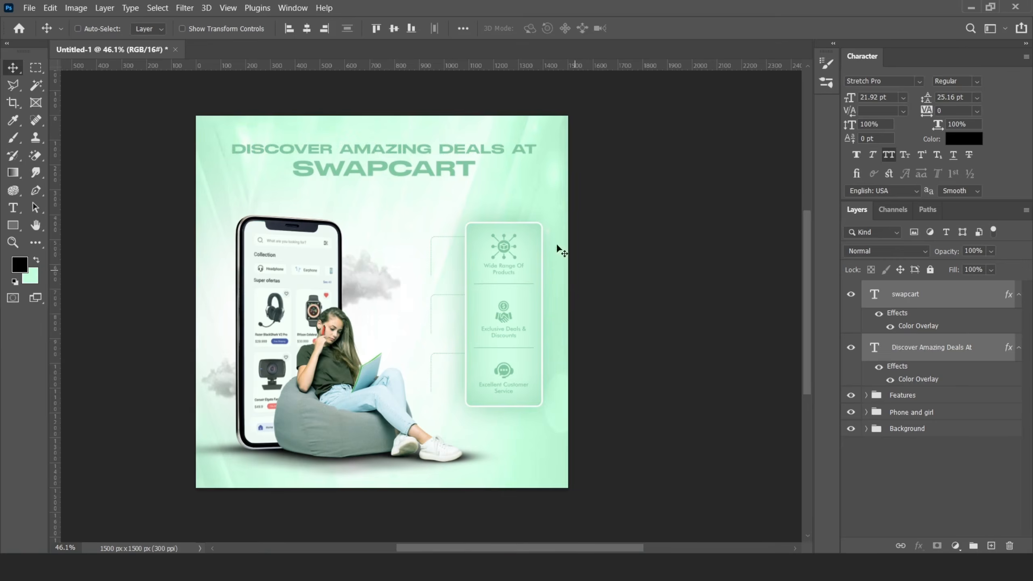
# Set the "Discover Amazing Deals At" layer's opacity to 75% and collapse the effects lists of both text layers.
pyautogui.scroll(3, 363, 176)
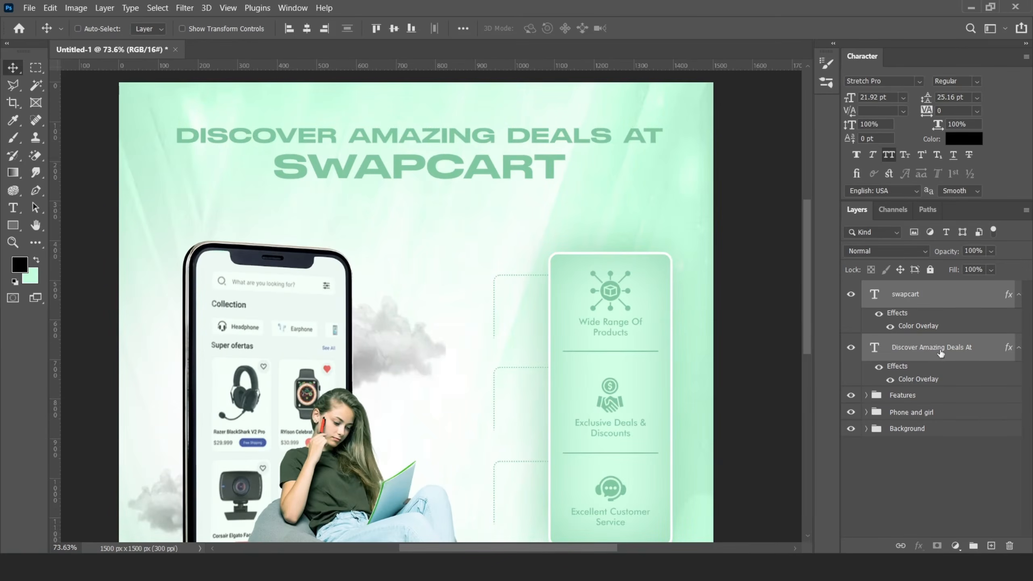
pyautogui.click(940, 352)
pyautogui.click(991, 251)
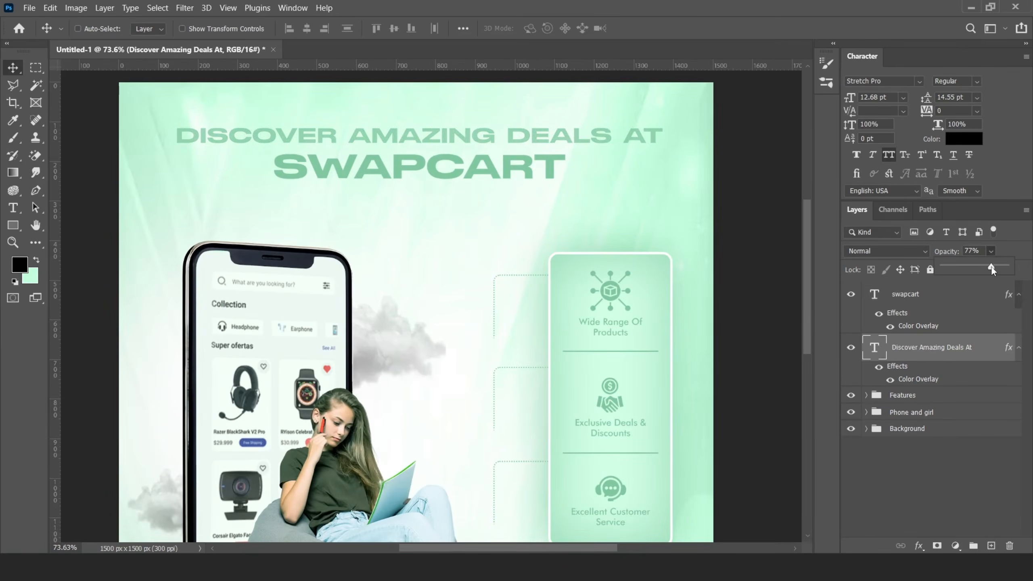
pyautogui.scroll(-3, 601, 277)
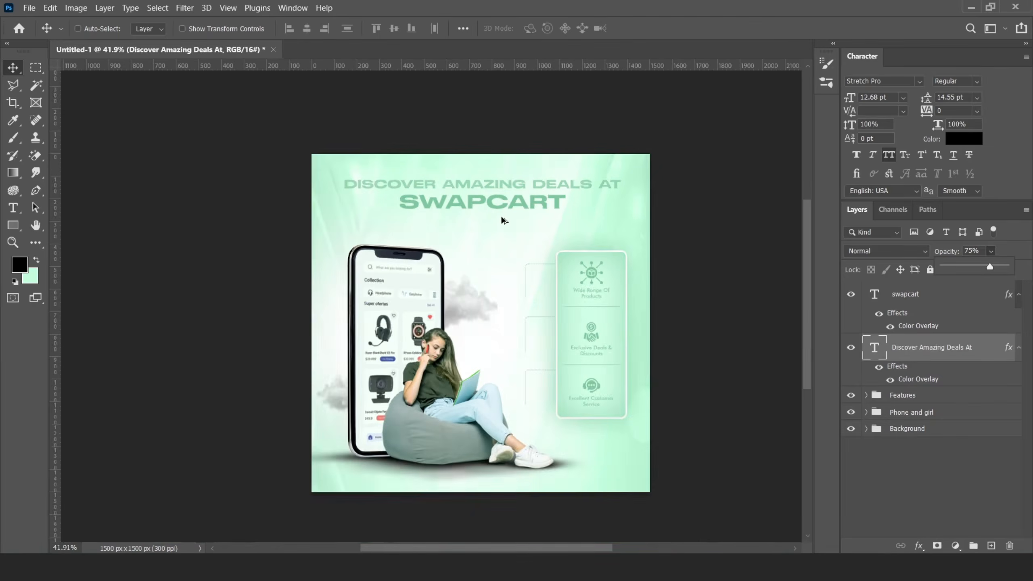
pyautogui.scroll(2, 504, 220)
pyautogui.click(975, 302)
pyautogui.click(1019, 294)
pyautogui.click(1019, 322)
# Draw a rounded rectangle about 264 by 48 px with 15 px corners below the SWAPCART line.
pyautogui.click(991, 545)
pyautogui.press('u')
pyautogui.scroll(5, 457, 222)
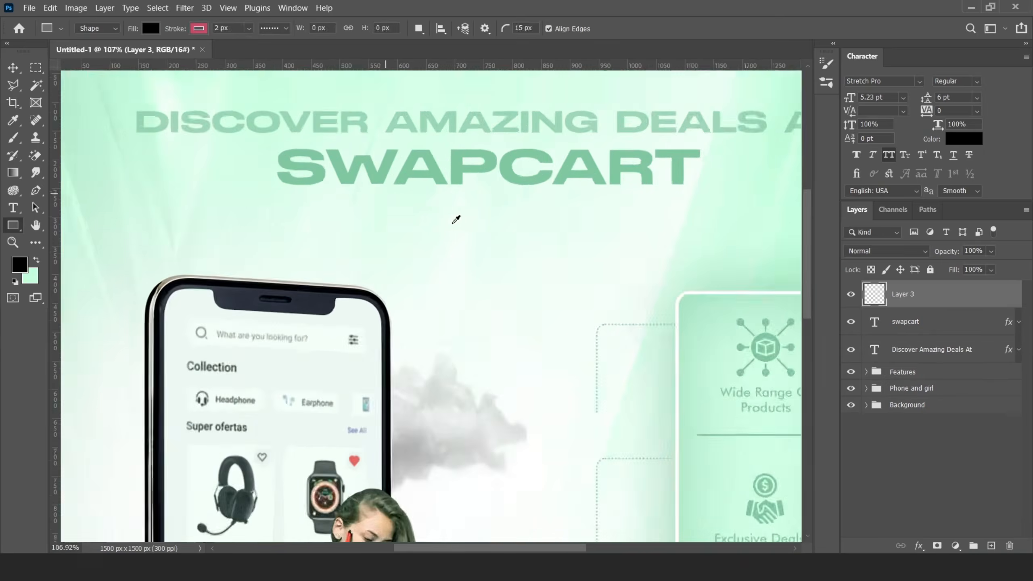
pyautogui.moveTo(382, 201); pyautogui.dragTo(606, 238)
# Fill the rounded rectangle with the headline green, set its stroke to 0 px, and centre it under SWAPCART.
pyautogui.click(696, 360)
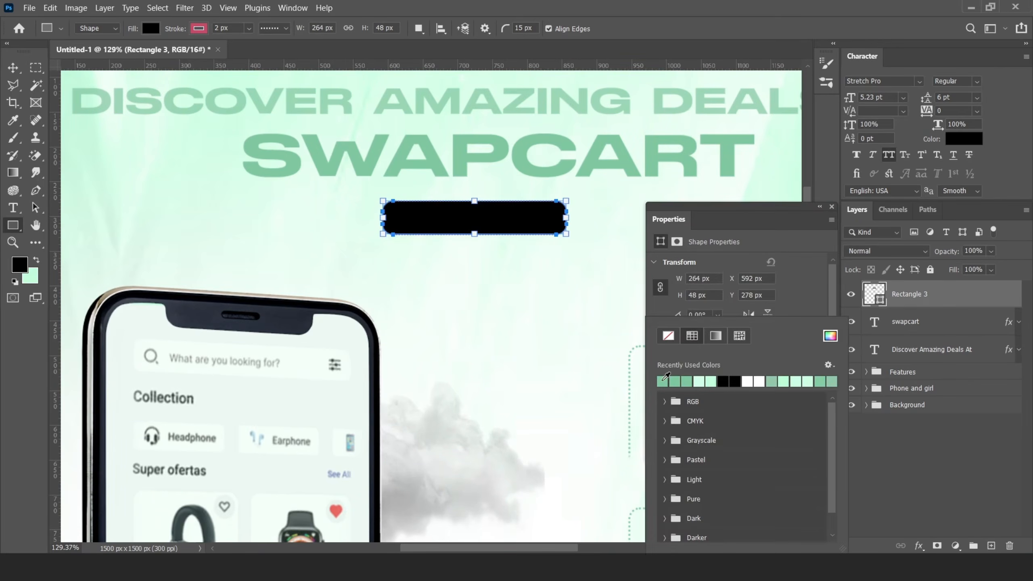
pyautogui.click(670, 379)
pyautogui.click(798, 305)
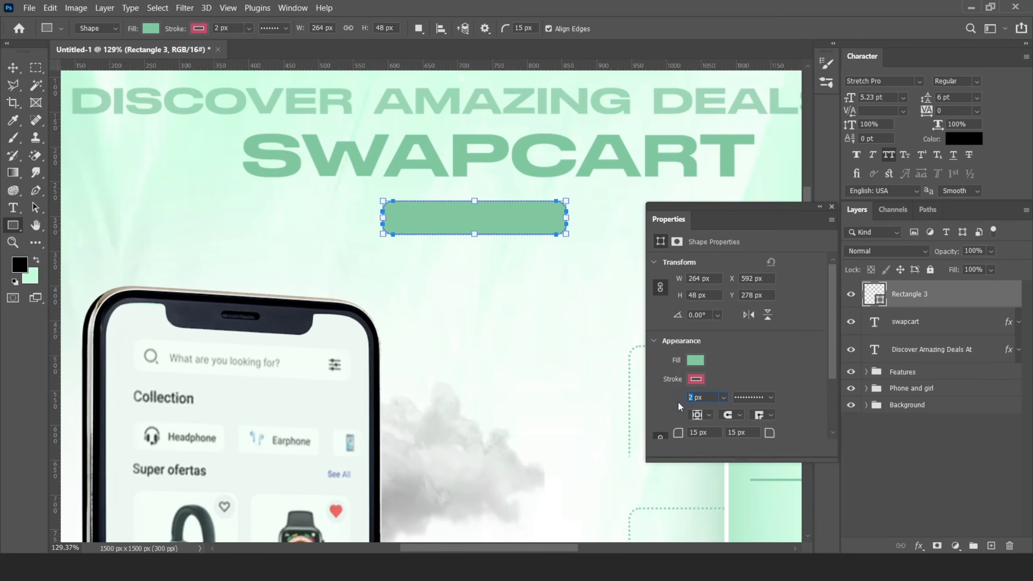
pyautogui.click(831, 208)
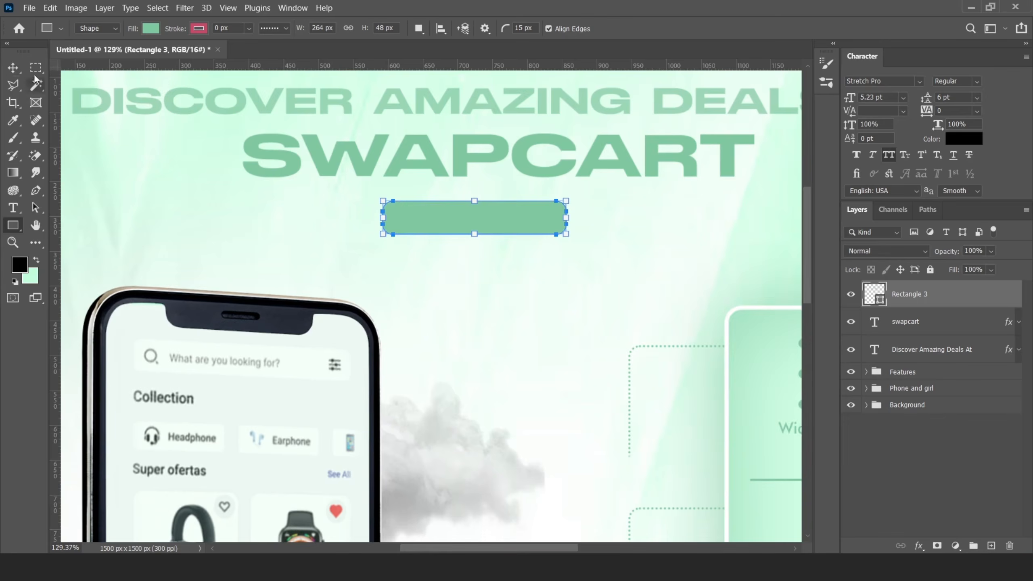
pyautogui.press('v')
pyautogui.moveTo(454, 220); pyautogui.dragTo(479, 214)
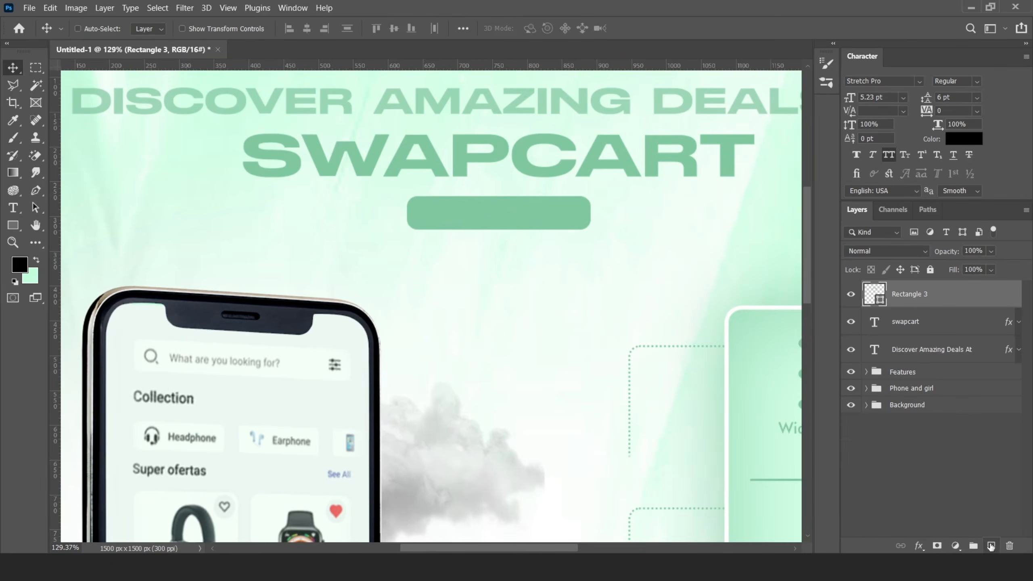
# Set the foreground to a very pale mint and add the text "shop now" just below the green rectangle.
pyautogui.click(990, 545)
pyautogui.press('x')
pyautogui.click(19, 264)
pyautogui.click(520, 236)
pyautogui.press('Return')
pyautogui.press('t')
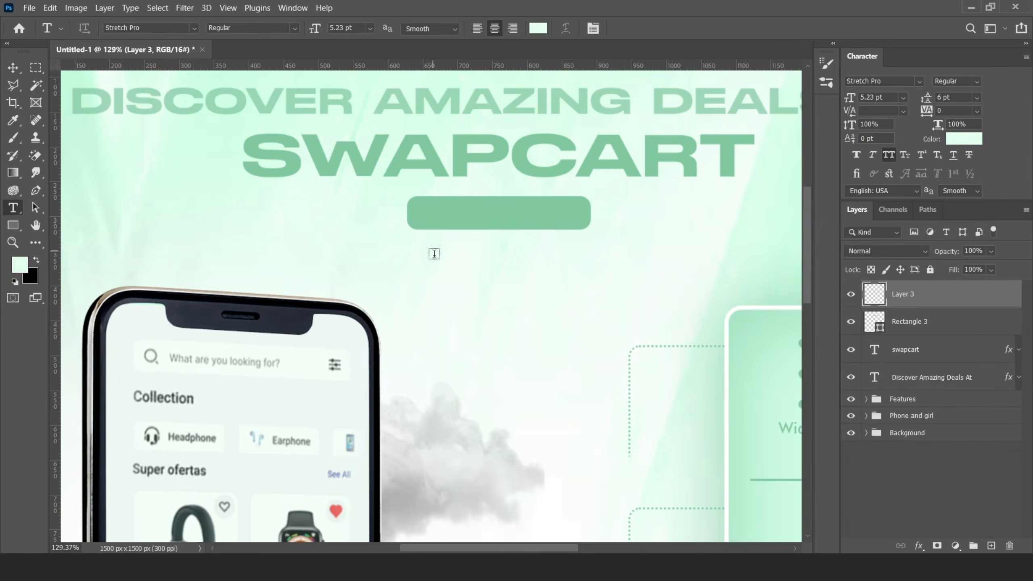
pyautogui.click(433, 249)
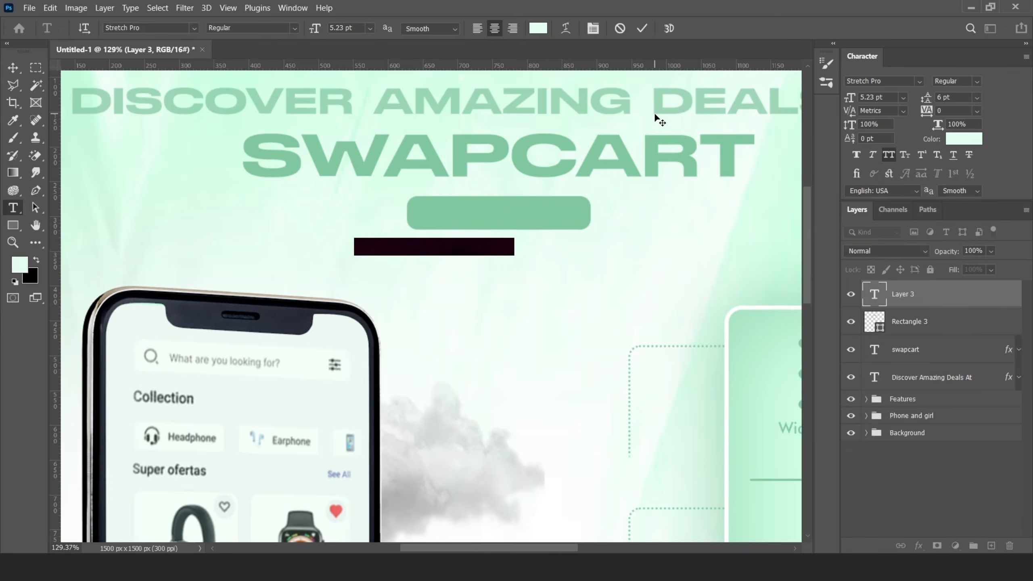
pyautogui.press('BackSpace')
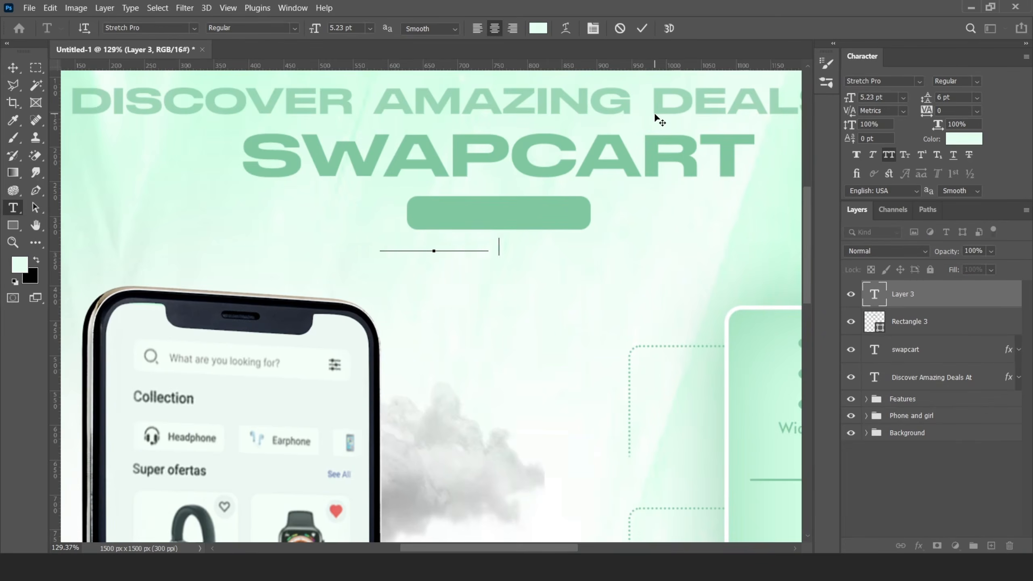
pyautogui.click(642, 28)
# Move the "shop now" text onto the green rectangle so it sits centred inside the button.
pyautogui.press('v')
pyautogui.moveTo(455, 249); pyautogui.dragTo(518, 212)
pyautogui.press('Down')
pyautogui.press('Down')
pyautogui.press('Down')
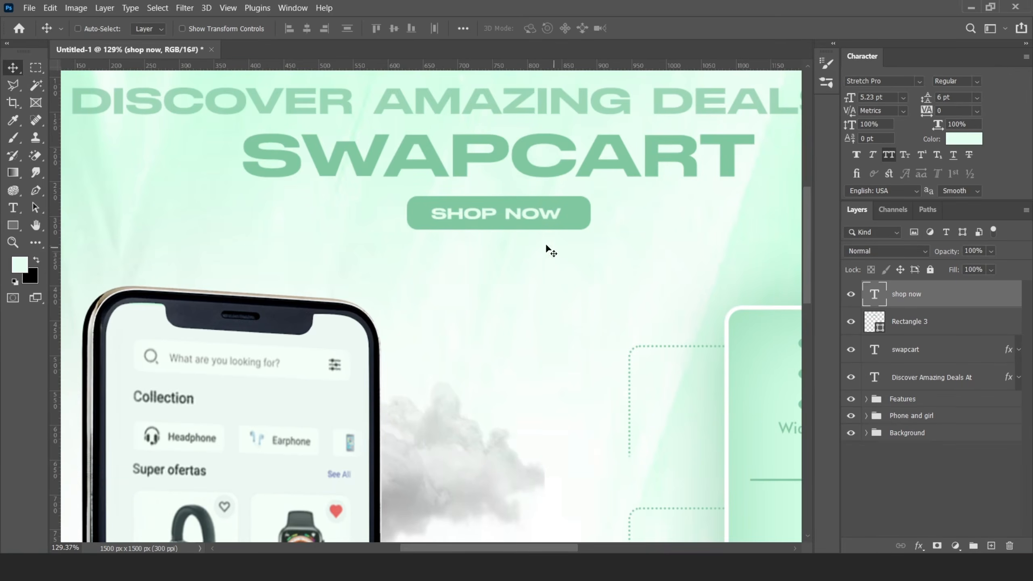
# Align the two headline lines, button rectangle and "shop now" text with the Background group on their horizontal centres.
pyautogui.scroll(-5, 529, 250)
pyautogui.scroll(3, 528, 250)
pyautogui.scroll(-3, 510, 278)
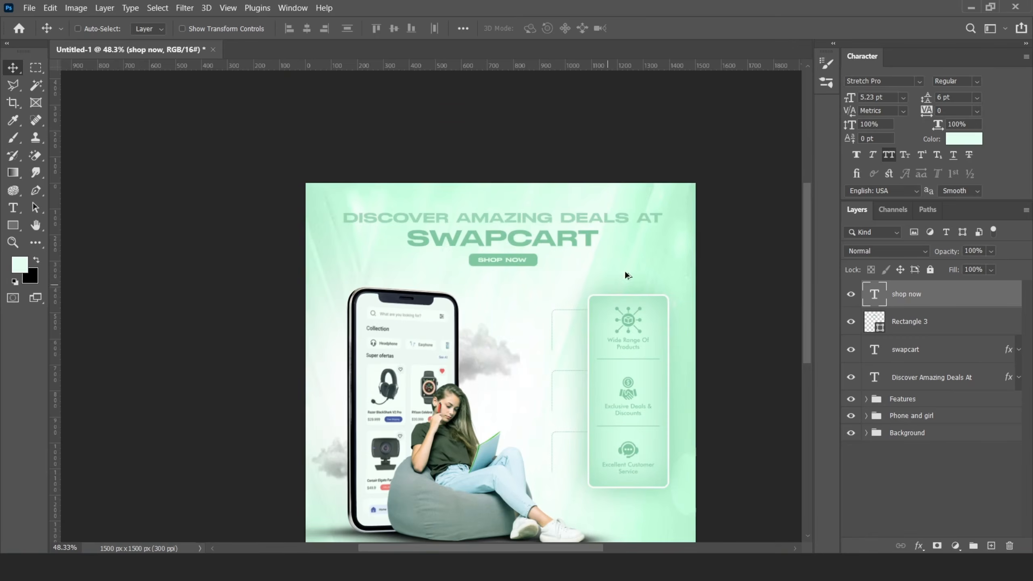
pyautogui.keyDown('shift'); pyautogui.click(915, 324); pyautogui.keyUp('shift')
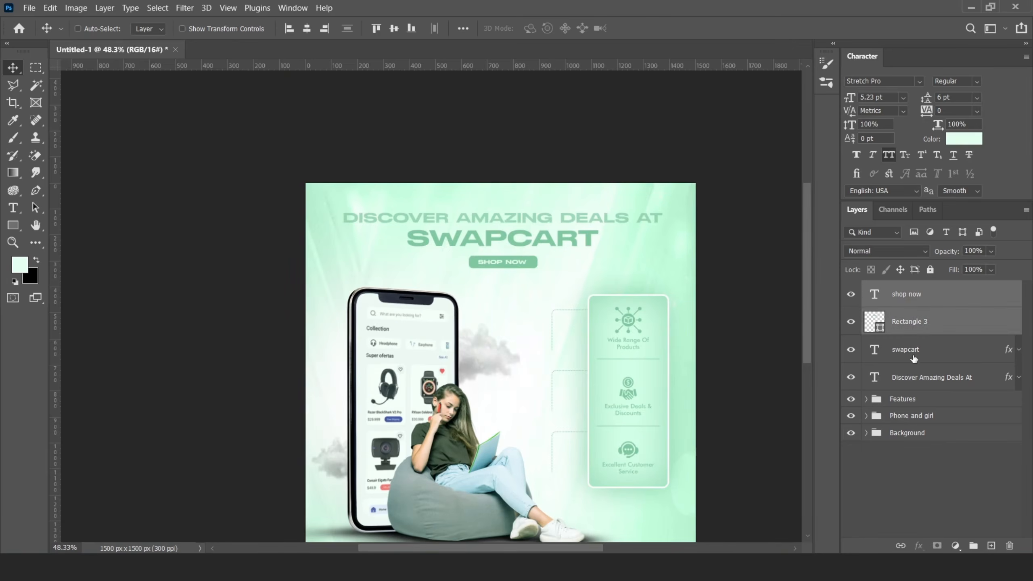
pyautogui.keyDown('shift'); pyautogui.click(918, 384); pyautogui.keyUp('shift')
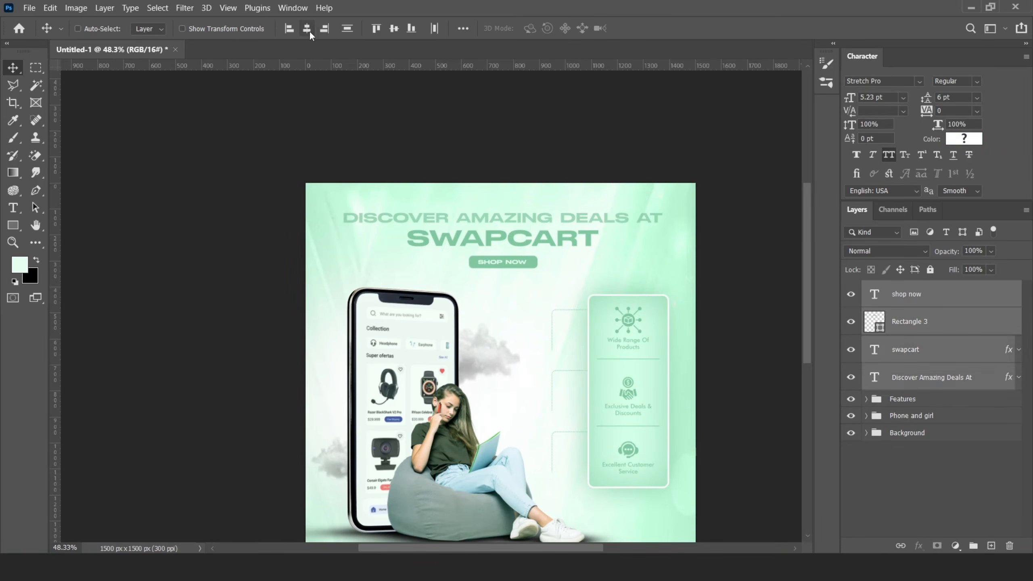
pyautogui.keyDown('shift'); pyautogui.click(914, 434); pyautogui.keyUp('shift')
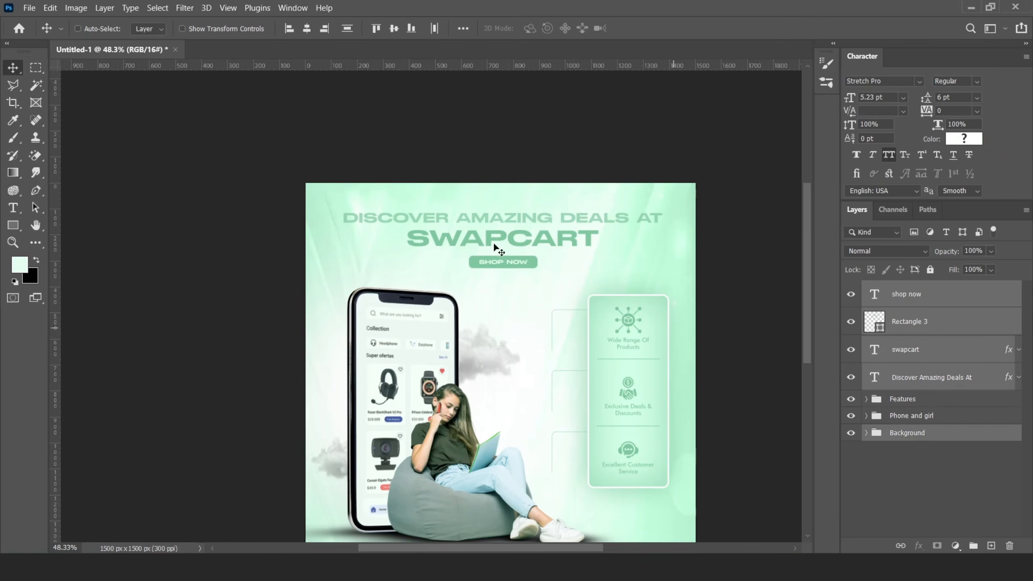
pyautogui.click(306, 28)
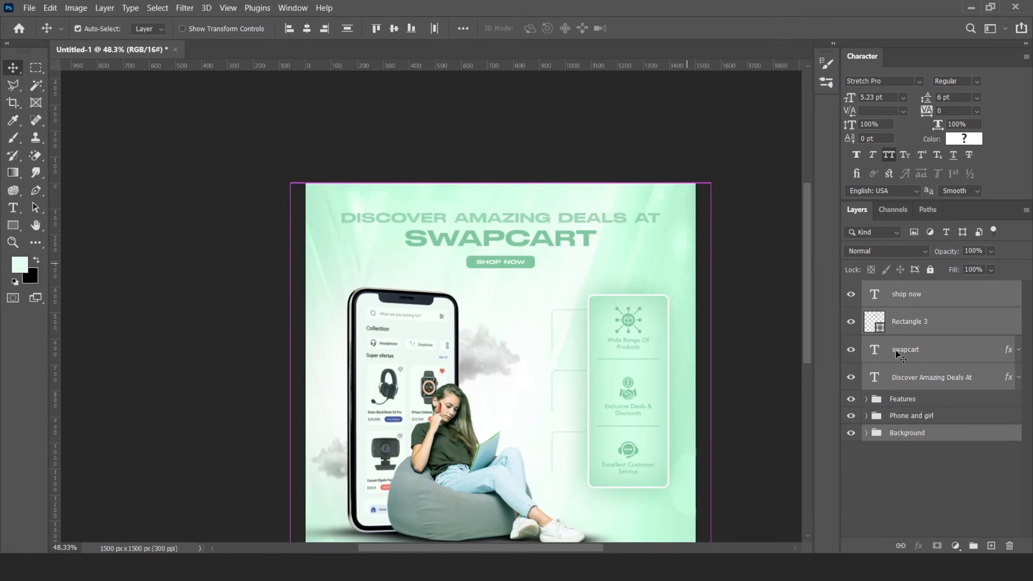
# Nudge the headline lines and shop button slightly right without the Background group, and scale them down slightly.
pyautogui.keyDown('ctrl'); pyautogui.click(1019, 436); pyautogui.keyUp('ctrl')
pyautogui.press('Right')
pyautogui.press('Right')
pyautogui.press('Right')
pyautogui.press('Right')
pyautogui.press('Right')
pyautogui.press('Right')
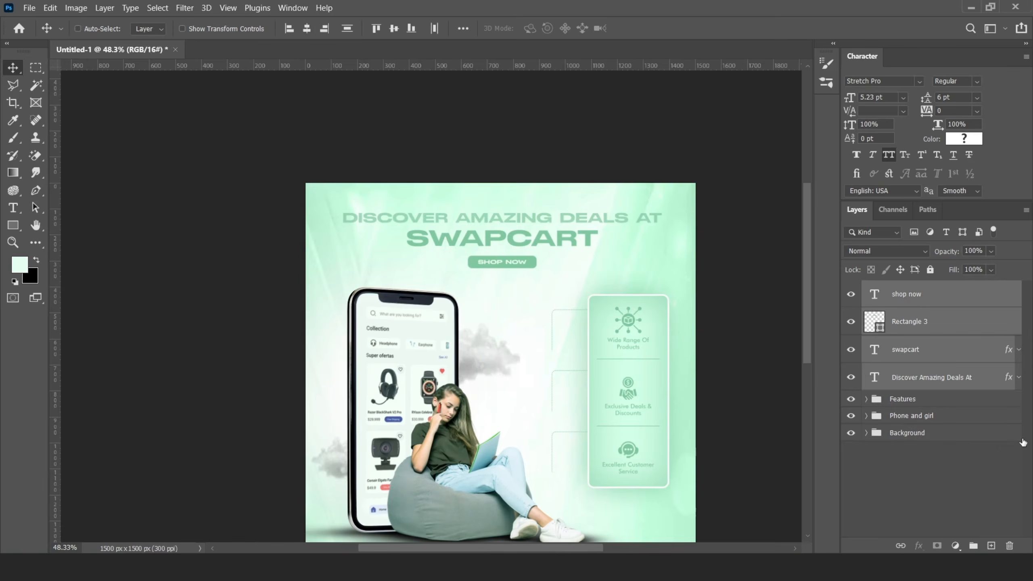
pyautogui.hotkey('ctrl', 't')
pyautogui.moveTo(664, 212); pyautogui.dragTo(661, 214)
pyautogui.press('Return')
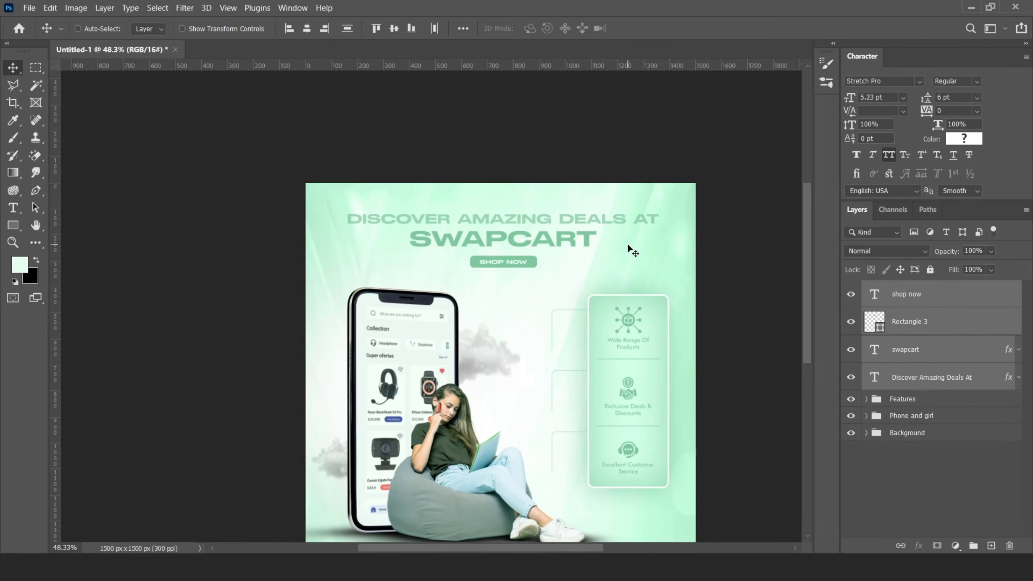
# Group the "shop now", Rectangle 3, "swapcart" and "Discover Amazing Deals At" layers.
pyautogui.scroll(-5, 497, 321)
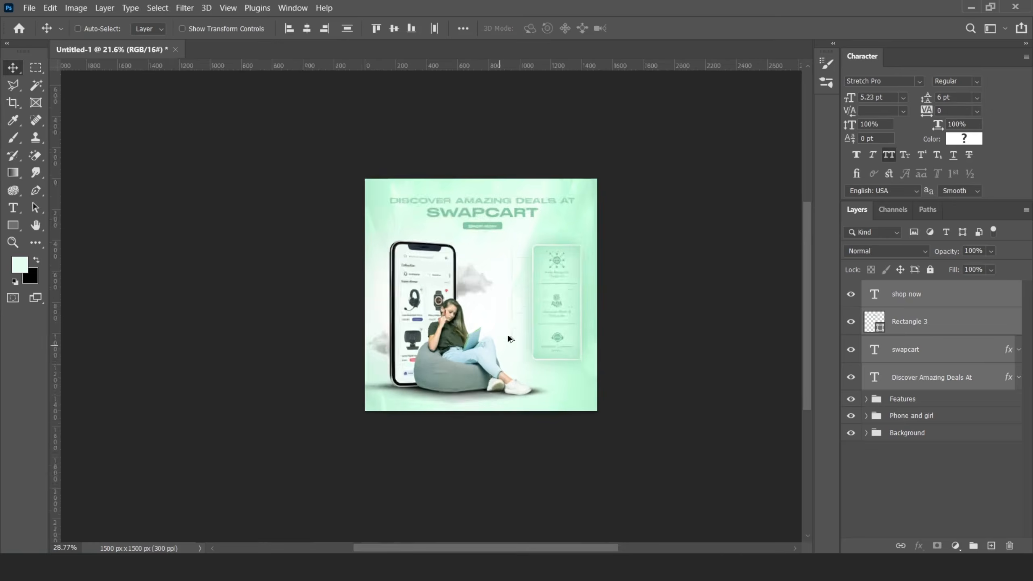
pyautogui.scroll(4, 506, 338)
pyautogui.scroll(-2, 510, 313)
pyautogui.scroll(3, 504, 246)
pyautogui.hotkey('ctrl', 'g')
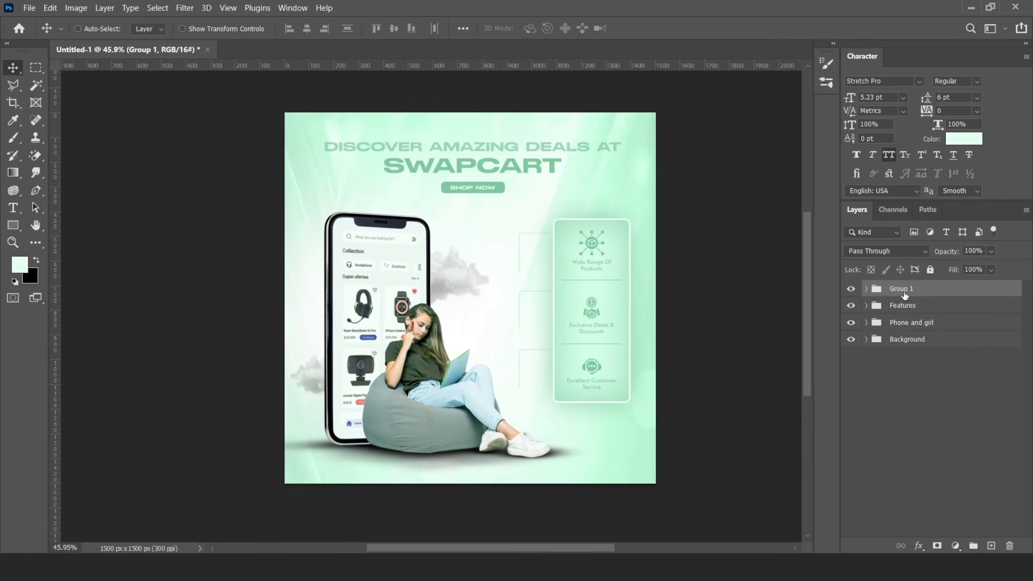
# Rename the new headline and button group as Title.
pyautogui.click(906, 289)
pyautogui.write('Title')
pyautogui.press('Return')
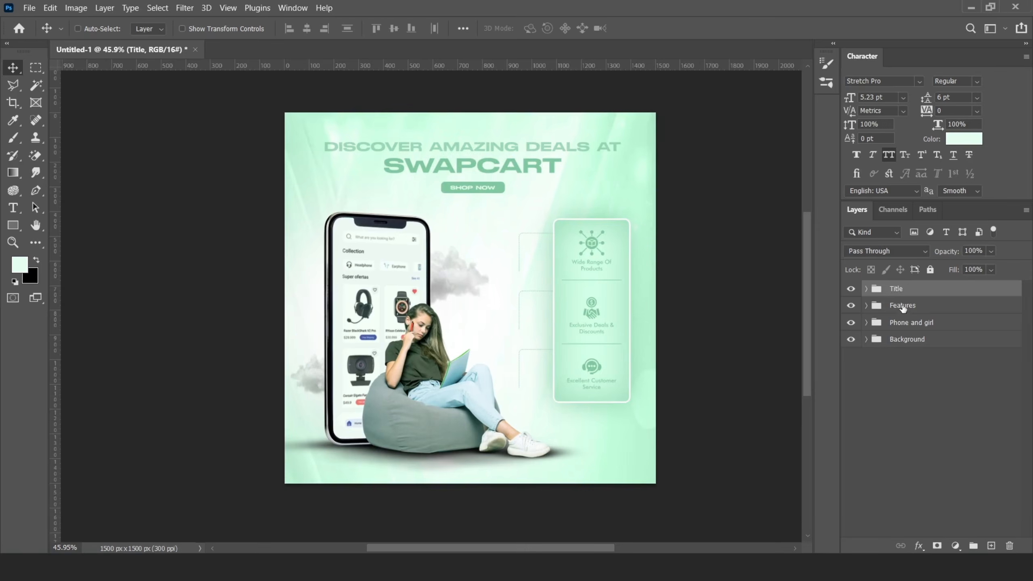
# Create a new empty layer above clouds copy inside the Phone and girl group.
pyautogui.click(867, 323)
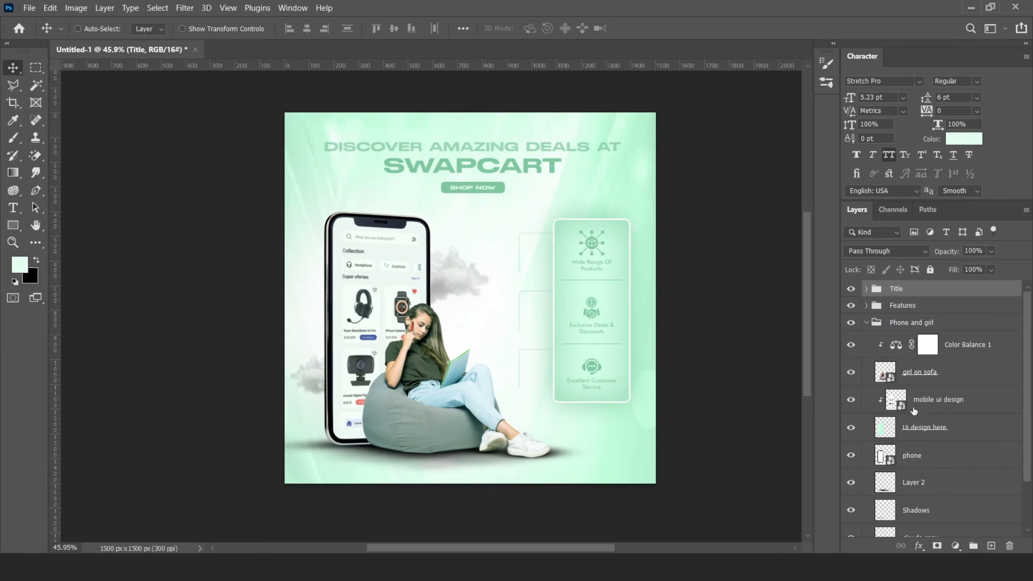
pyautogui.scroll(-1, 902, 436)
pyautogui.click(913, 466)
pyautogui.scroll(-1, 912, 466)
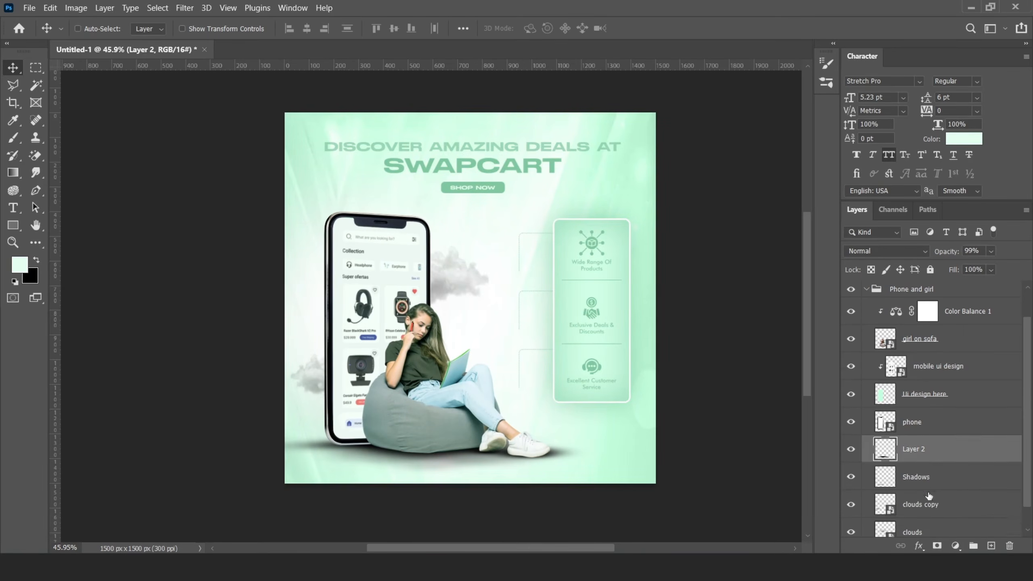
pyautogui.click(929, 504)
pyautogui.click(992, 546)
pyautogui.scroll(-1, 935, 505)
# Place the headphone image from the new ecommerce post folder, scale it down, rotate it and set it partly off the poster's upper right edge.
pyautogui.hotkey('alt', 'Tab')
pyautogui.click(417, 343)
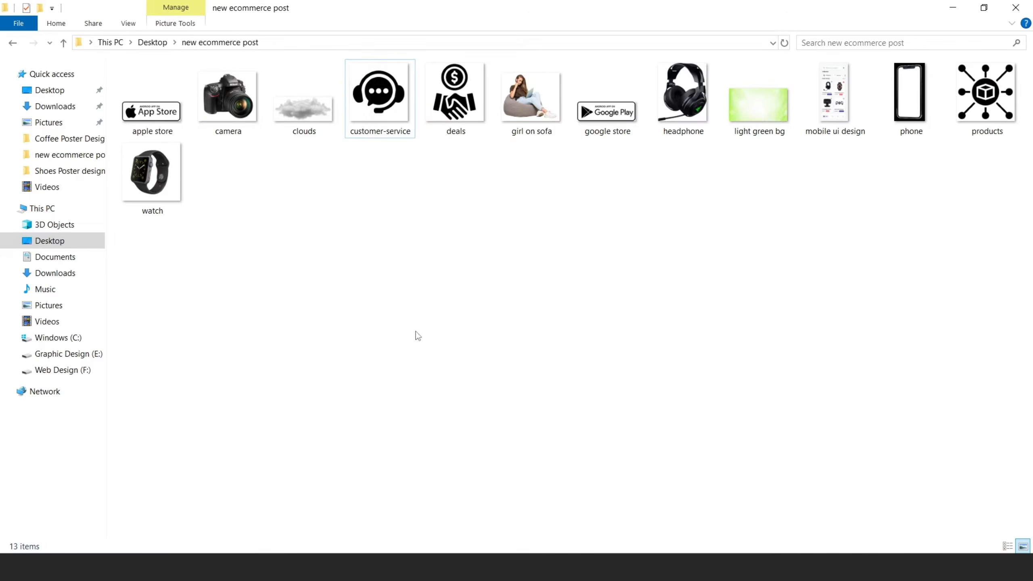
pyautogui.moveTo(678, 135); pyautogui.dragTo(610, 216)
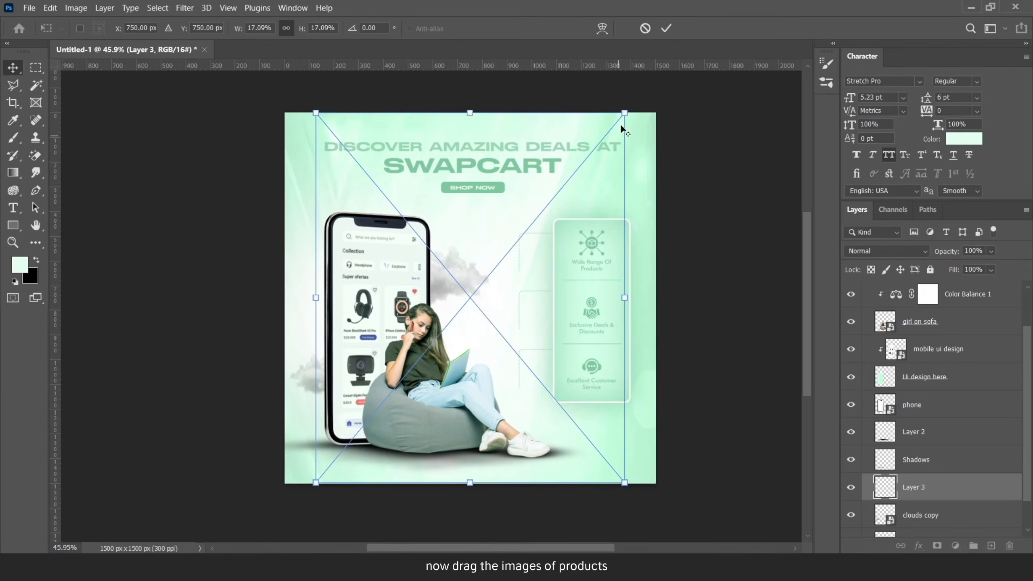
pyautogui.moveTo(535, 189); pyautogui.dragTo(487, 275)
pyautogui.moveTo(495, 272); pyautogui.dragTo(501, 283)
pyautogui.moveTo(468, 295); pyautogui.dragTo(694, 160)
pyautogui.click(669, 30)
pyautogui.click(184, 8)
pyautogui.moveTo(338, 170)
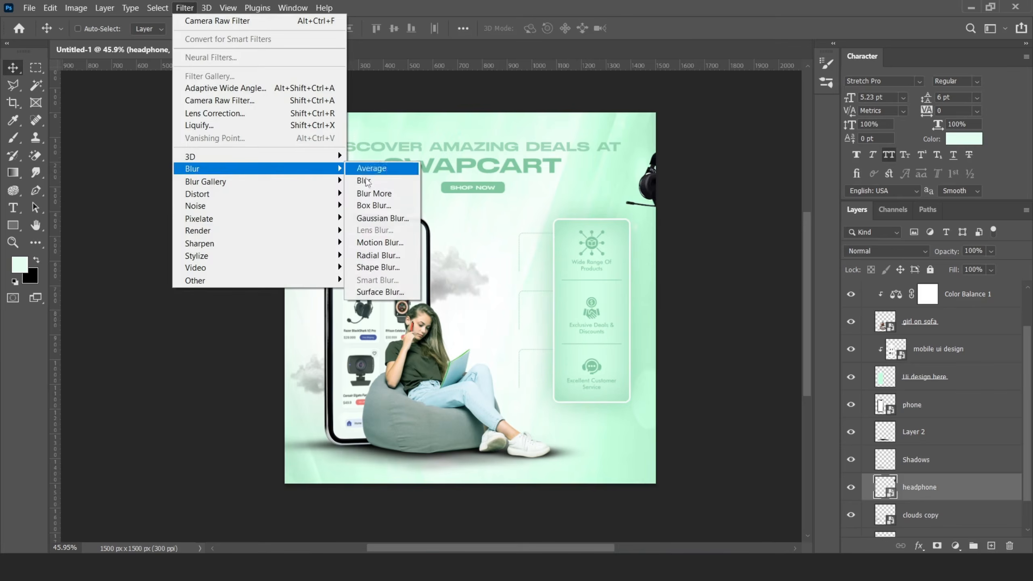
pyautogui.click(384, 208)
pyautogui.press('Escape')
# Apply a Gaussian Blur with a 6.8 pixel radius to the headphone layer.
pyautogui.click(185, 7)
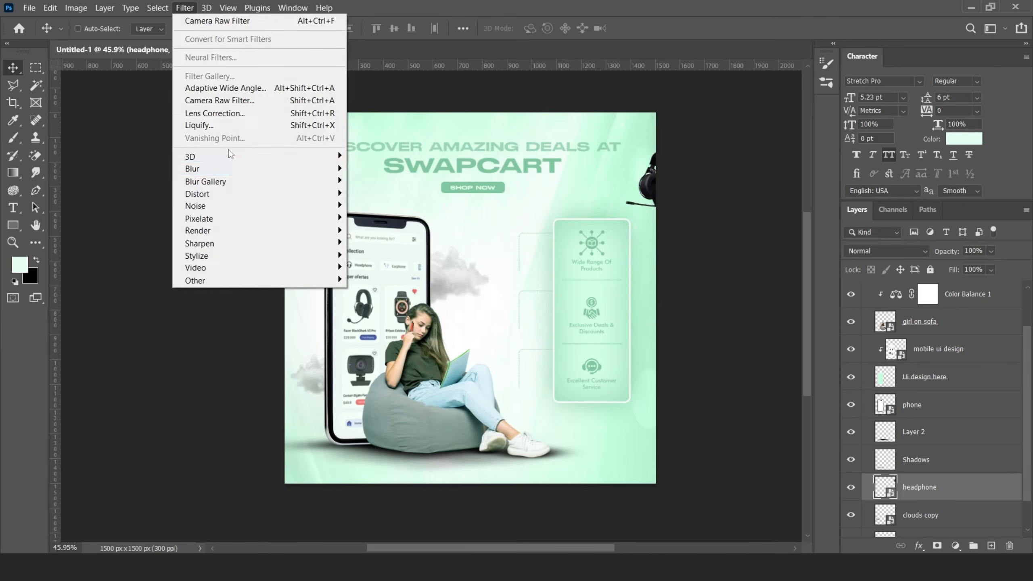
pyautogui.click(383, 219)
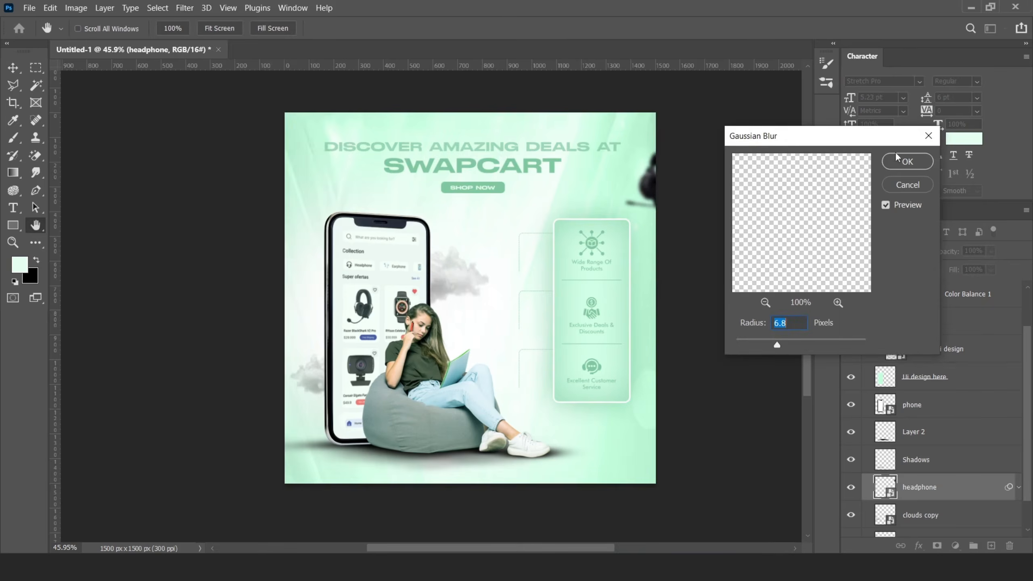
pyautogui.click(906, 160)
pyautogui.click(1019, 487)
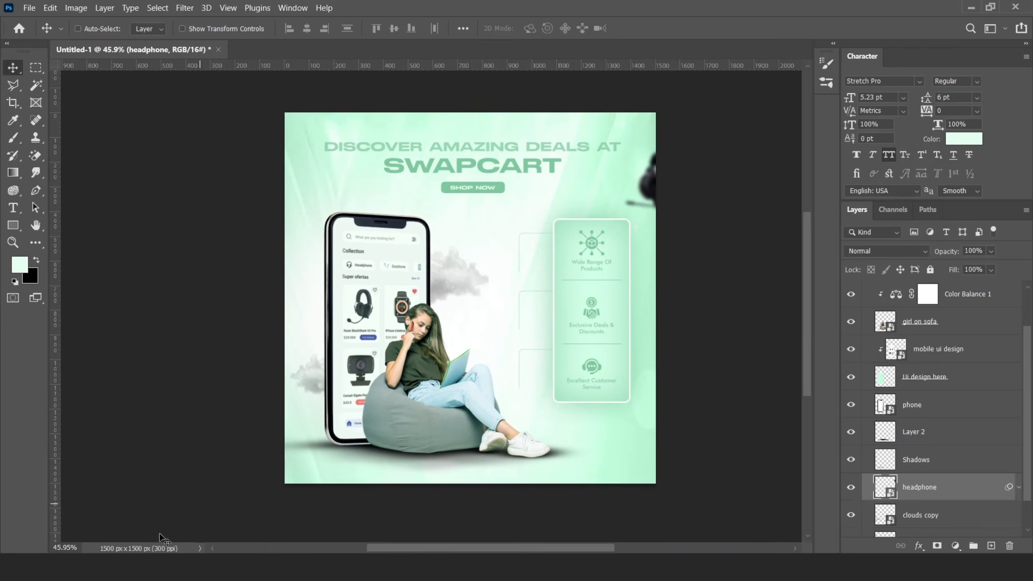
# Place the watch image, scale it to 3.87%, rotate it to -35.88 degrees and set it partly off the poster's top left corner.
pyautogui.click(175, 565)
pyautogui.click(544, 264)
pyautogui.moveTo(154, 179); pyautogui.dragTo(303, 154)
pyautogui.moveTo(283, 110)
pyautogui.mouseDown()
pyautogui.moveTo(453, 242)
pyautogui.moveTo(430, 286)
pyautogui.moveTo(294, 111)
pyautogui.mouseUp()
pyautogui.click(665, 29)
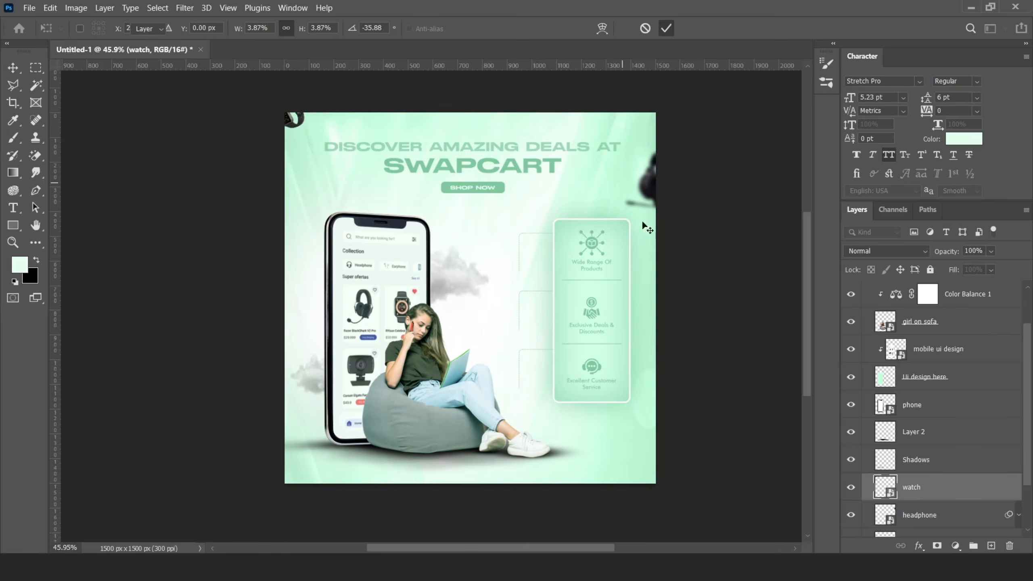
# Apply a Gaussian Blur with a 6.8 pixel radius to the watch layer.
pyautogui.click(184, 7)
pyautogui.moveTo(269, 168)
pyautogui.click(378, 220)
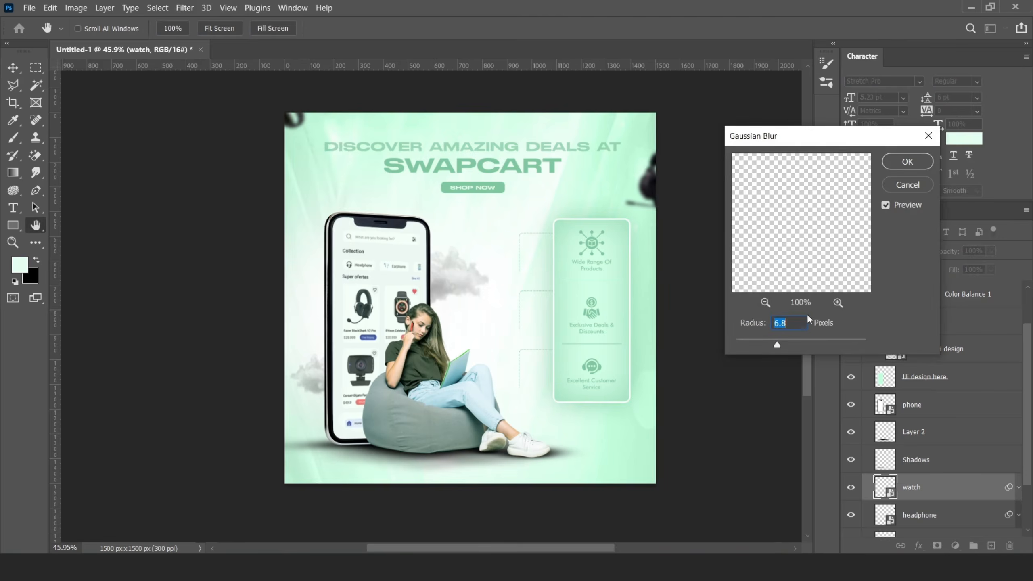
pyautogui.click(907, 161)
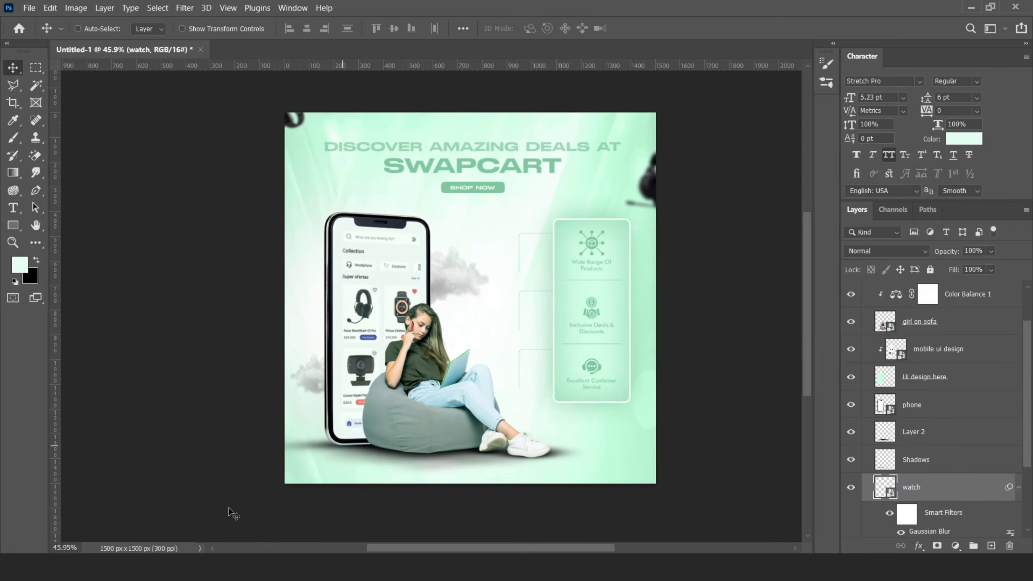
# Place the camera image, scale it to 4.67%, rotate it to 50.59 degrees and set it behind the girl's hair.
pyautogui.hotkey('alt', 'Tab')
pyautogui.moveTo(261, 107); pyautogui.dragTo(469, 298)
pyautogui.moveTo(549, 257); pyautogui.dragTo(497, 262)
pyautogui.moveTo(473, 296); pyautogui.dragTo(430, 369)
pyautogui.click(665, 28)
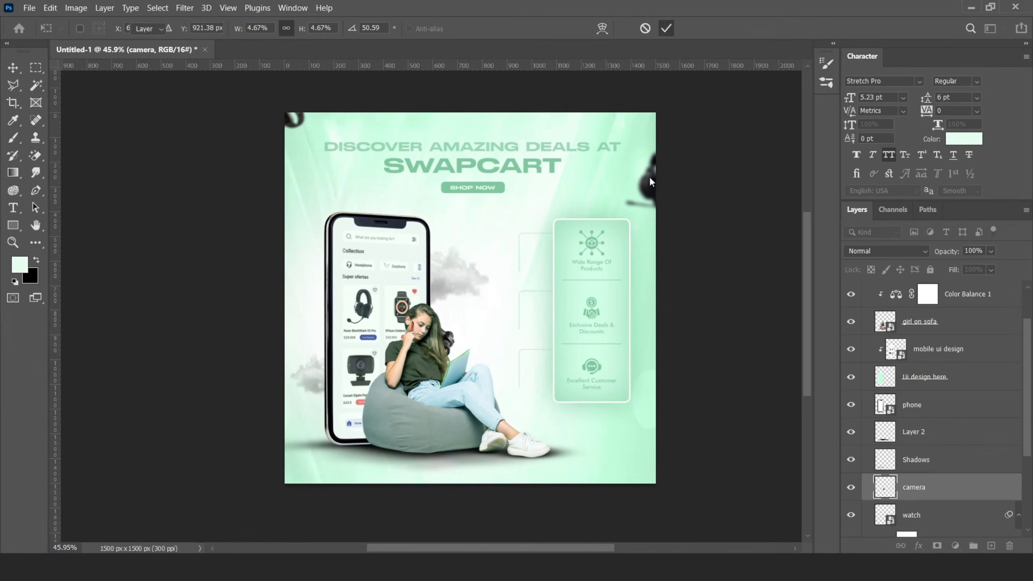
# Apply a Gaussian Blur with a 3.8 pixel radius to the camera layer.
pyautogui.click(184, 8)
pyautogui.click(368, 220)
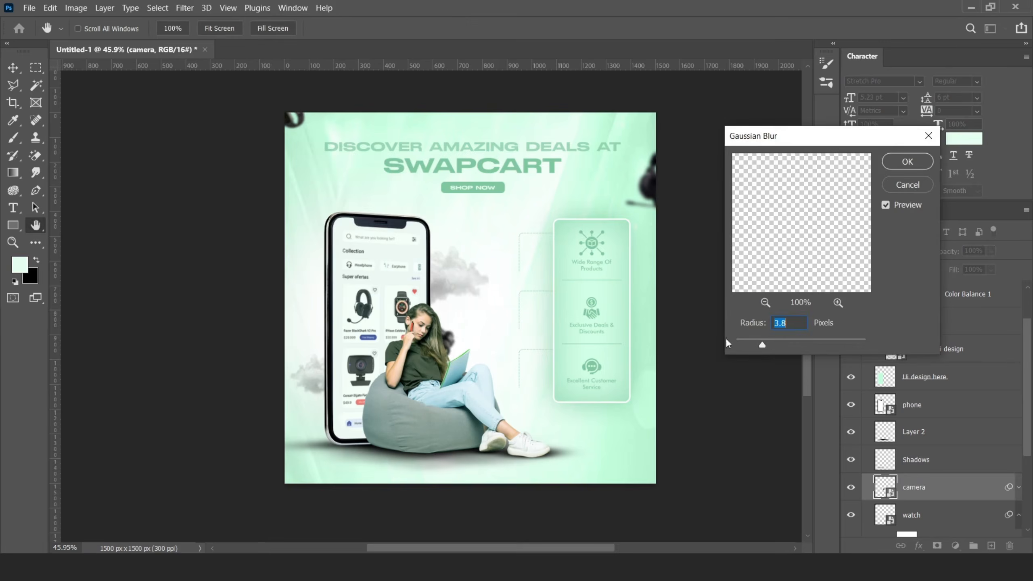
pyautogui.click(907, 161)
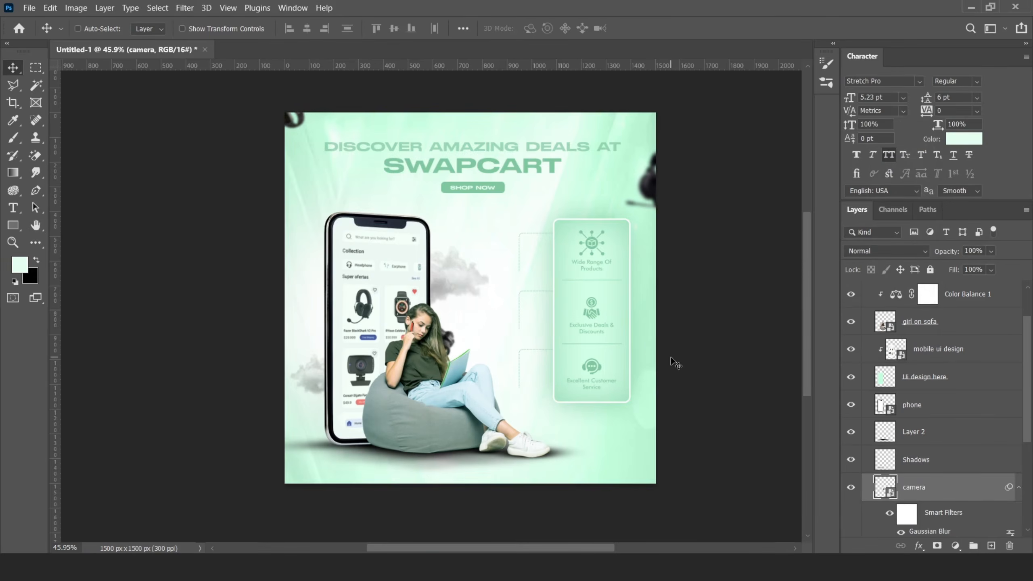
# Move the blurred camera slightly right behind the girl's hair.
pyautogui.scroll(-3, 461, 321)
pyautogui.scroll(4, 456, 333)
pyautogui.scroll(1, 458, 333)
pyautogui.moveTo(460, 334)
pyautogui.mouseDown()
pyautogui.moveTo(306, 317)
pyautogui.moveTo(382, 313)
pyautogui.moveTo(465, 333)
pyautogui.mouseUp()
pyautogui.scroll(-3, 500, 342)
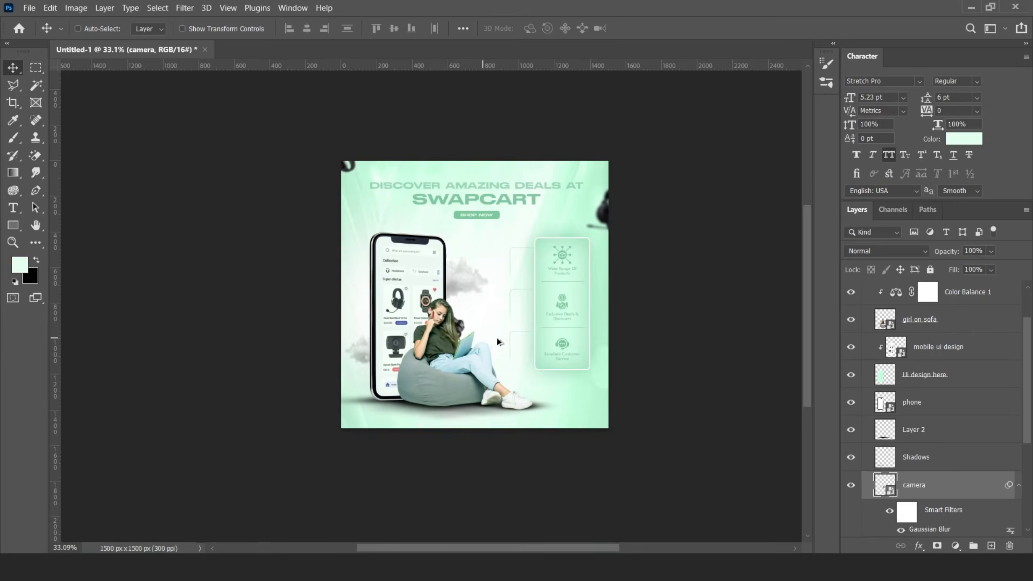
# Add a new layer above the camera and paint a soft mint glow beside it with a 175 px soft round brush.
pyautogui.click(990, 546)
pyautogui.press('b')
pyautogui.scroll(5, 449, 338)
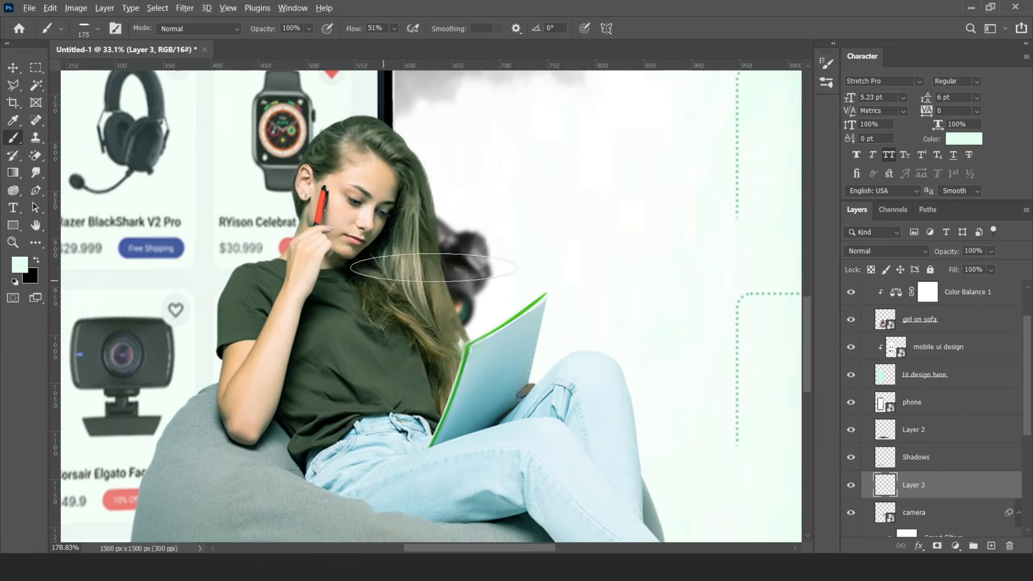
pyautogui.rightClick(432, 251)
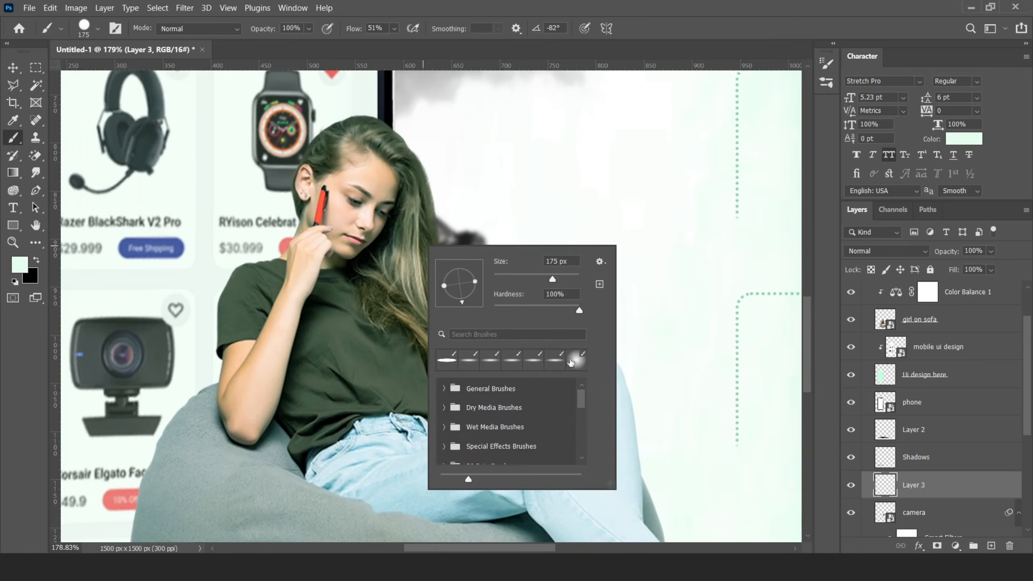
pyautogui.doubleClick(562, 355)
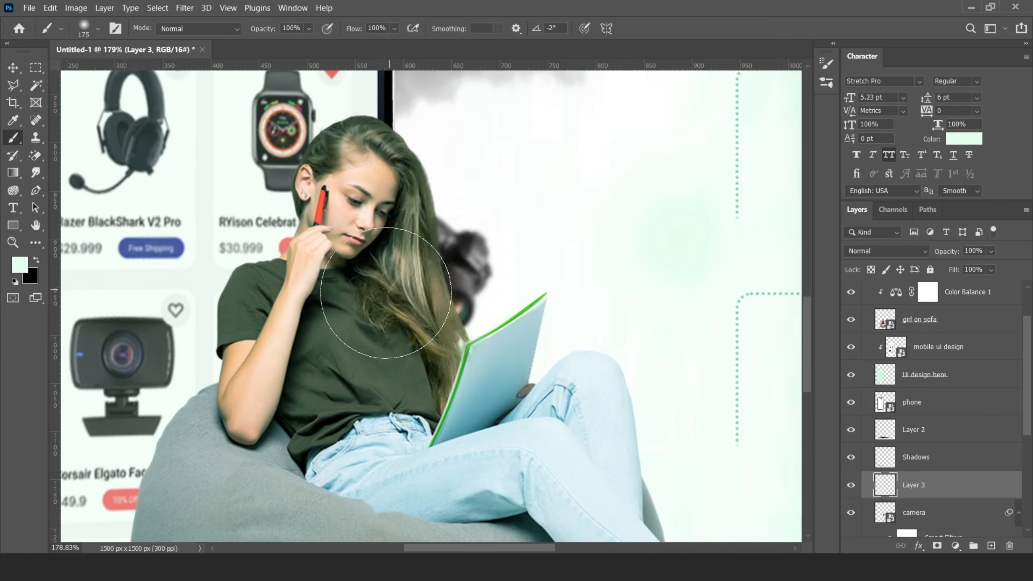
pyautogui.scroll(-5, 412, 309)
pyautogui.click(16, 71)
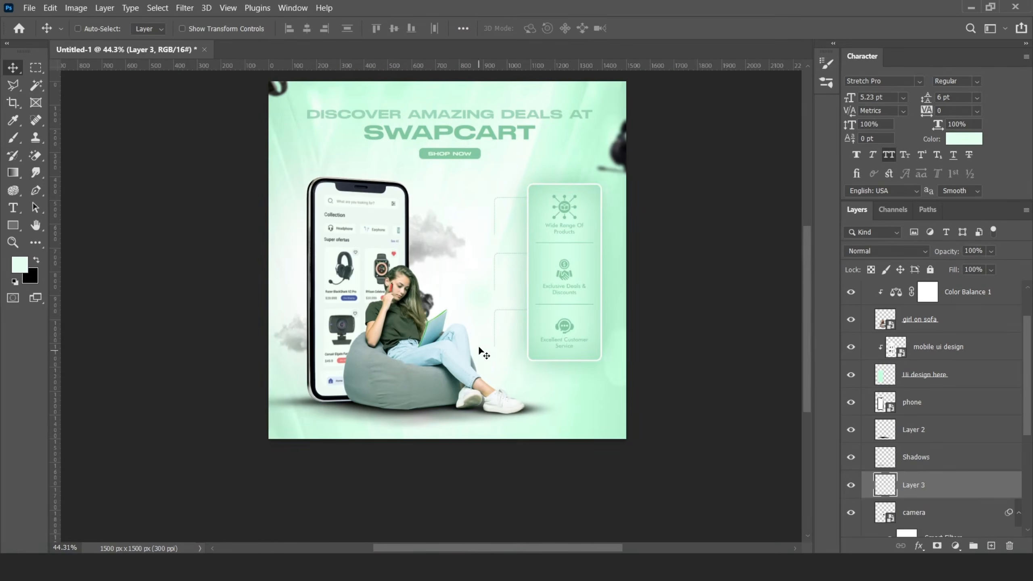
# Collapse the Phone and girl group and create a new empty layer above the Title group.
pyautogui.scroll(2, 870, 340)
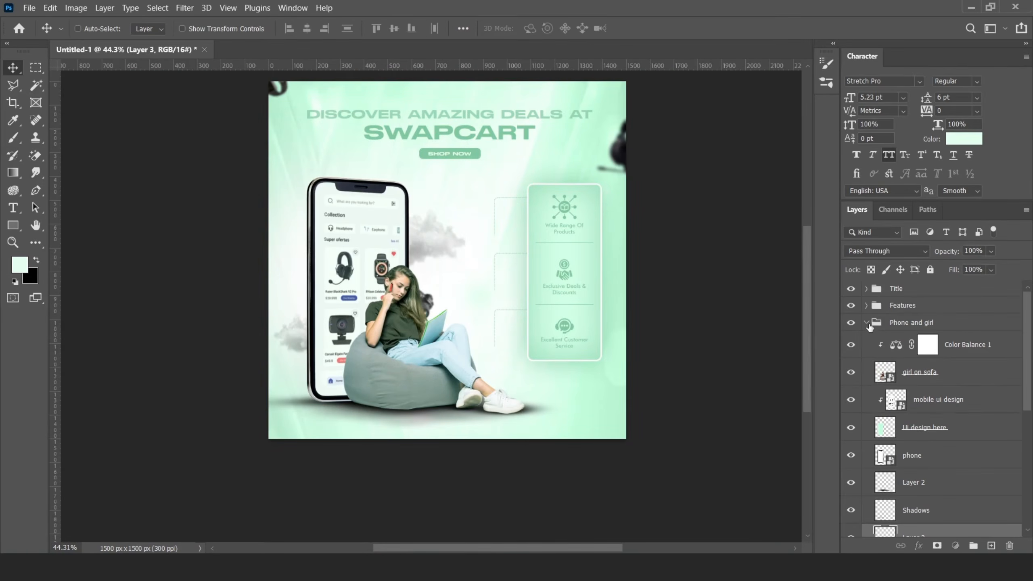
pyautogui.click(866, 323)
pyautogui.click(897, 293)
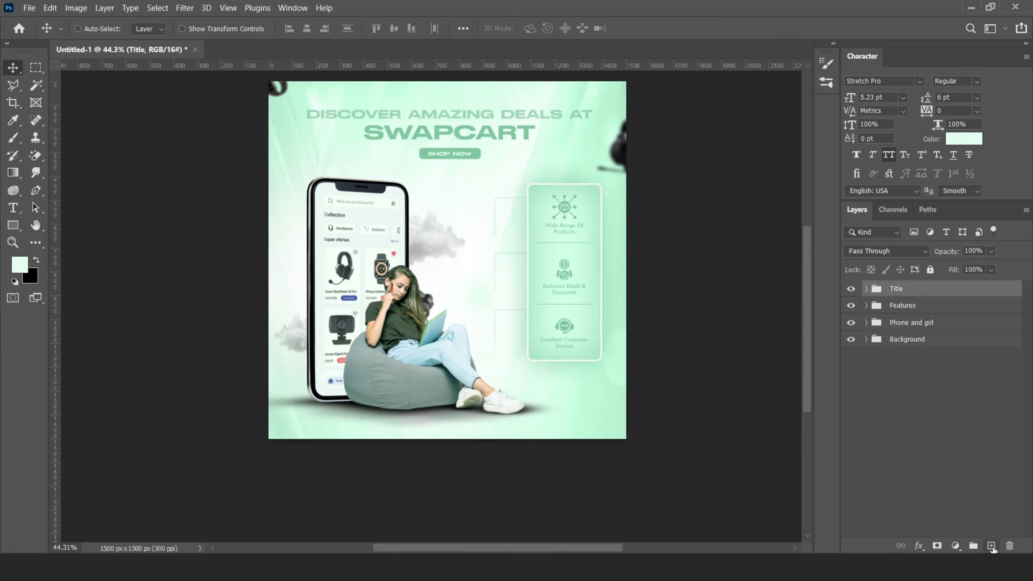
pyautogui.click(990, 546)
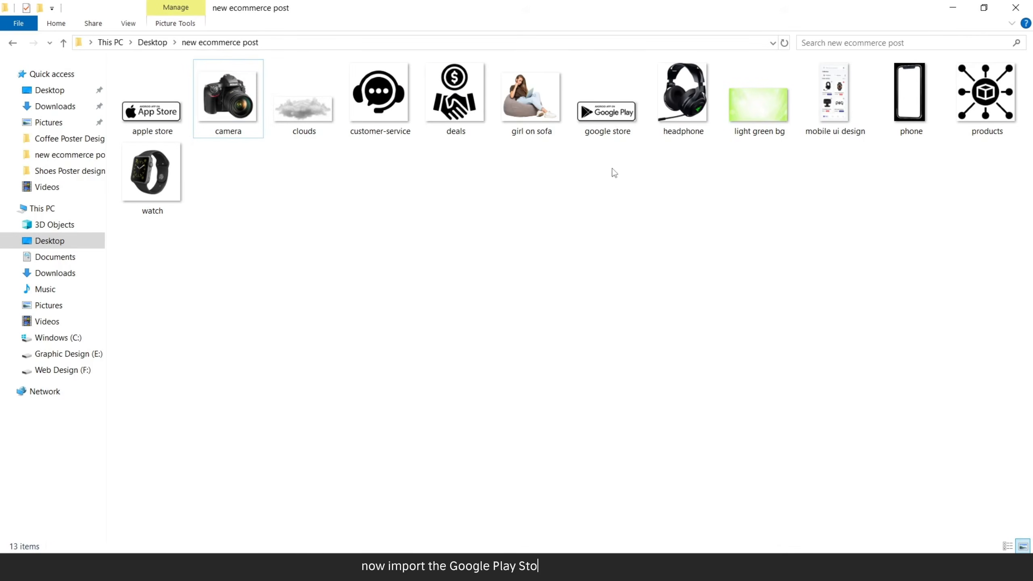
# Place the google store and apple store badge images from the assets folder, scaling the Google Play badge to 1.11% and shrinking the App Store badge.
pyautogui.click(606, 106)
pyautogui.keyDown('ctrl'); pyautogui.click(152, 101); pyautogui.keyUp('ctrl')
pyautogui.moveTo(153, 101); pyautogui.dragTo(556, 490)
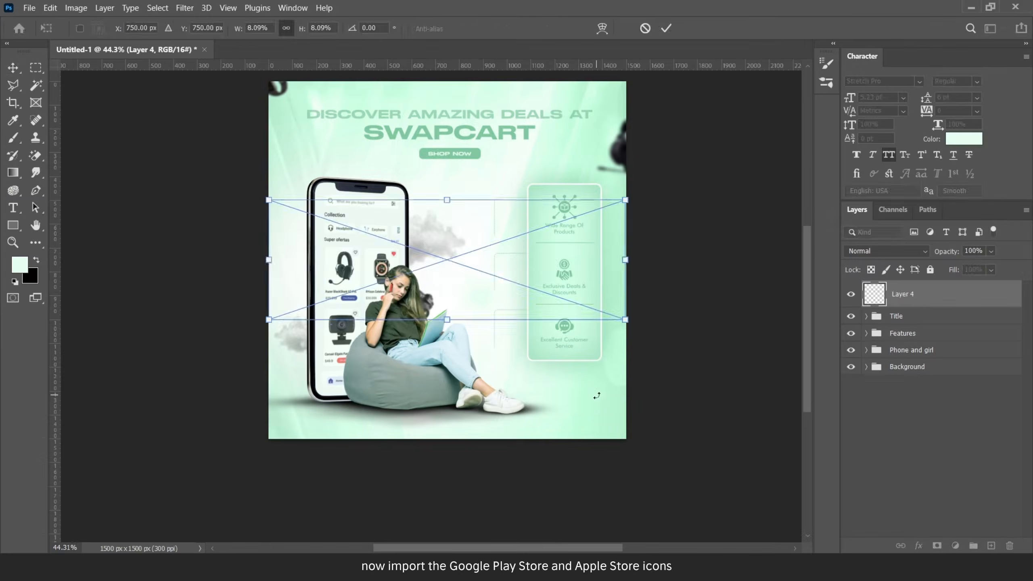
pyautogui.moveTo(625, 200); pyautogui.dragTo(483, 257)
pyautogui.click(665, 28)
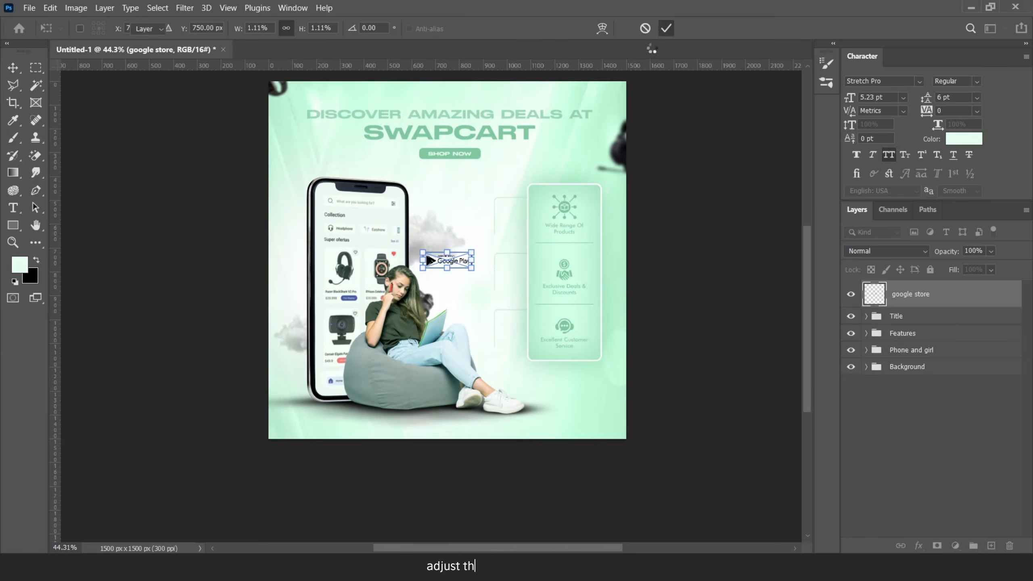
pyautogui.moveTo(625, 259); pyautogui.dragTo(588, 433)
pyautogui.click(666, 28)
# Set the App Store and Google Play badges side by side in the poster's lower right corner and resize them together.
pyautogui.keyDown('shift'); pyautogui.click(911, 322); pyautogui.keyUp('shift')
pyautogui.click(929, 297)
pyautogui.moveTo(722, 451); pyautogui.dragTo(658, 452)
pyautogui.keyDown('shift'); pyautogui.click(901, 325); pyautogui.keyUp('shift')
pyautogui.hotkey('ctrl', 't')
pyautogui.moveTo(492, 415); pyautogui.dragTo(525, 413)
pyautogui.click(667, 29)
pyautogui.scroll(5, 584, 413)
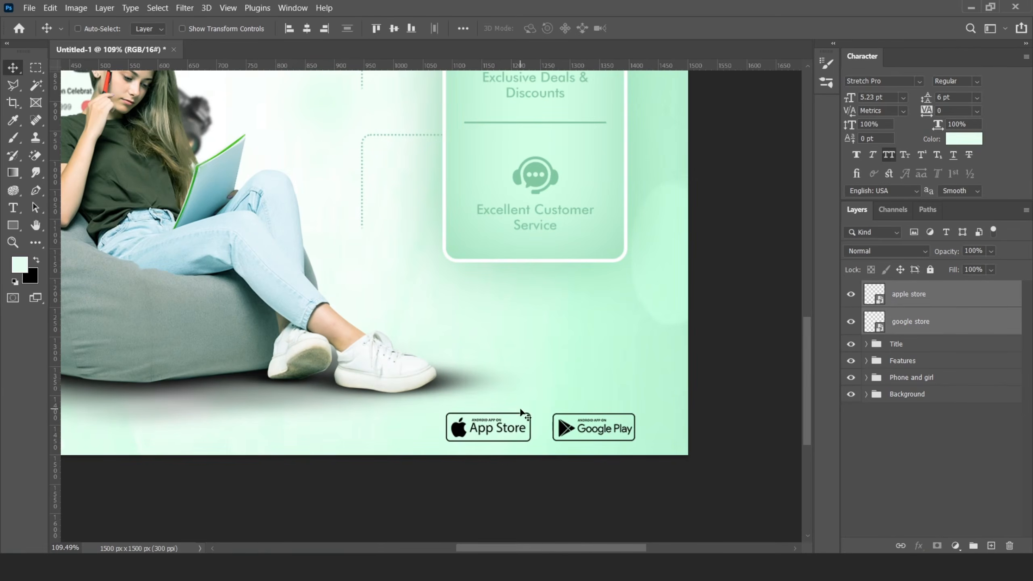
# Nudge the Features group down on the poster.
pyautogui.scroll(-4, 504, 365)
pyautogui.click(902, 360)
pyautogui.press('Down')
pyautogui.press('Down')
pyautogui.press('Down')
pyautogui.press('Down')
pyautogui.press('Down')
pyautogui.press('Down')
pyautogui.press('Down')
pyautogui.press('Down')
pyautogui.press('Down')
pyautogui.press('Down')
pyautogui.press('Down')
pyautogui.press('Down')
pyautogui.press('Down')
pyautogui.press('Down')
pyautogui.press('Down')
pyautogui.press('Down')
pyautogui.press('Down')
pyautogui.press('Down')
pyautogui.press('Down')
pyautogui.press('Down')
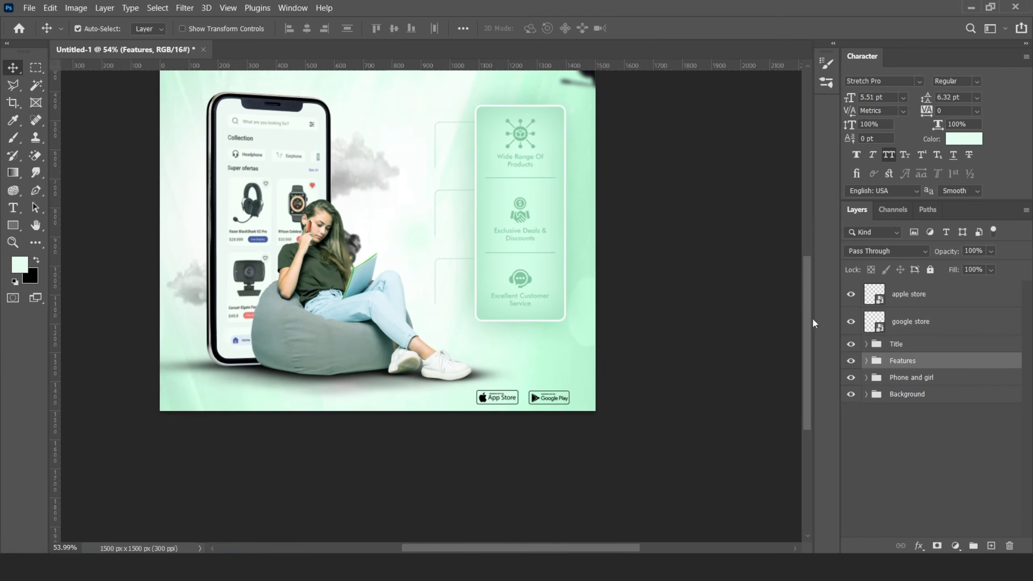
# Scale the Features group to 103.80% and nudge it down and slightly left.
pyautogui.hotkey('ctrl', 't')
pyautogui.moveTo(565, 106); pyautogui.dragTo(568, 102)
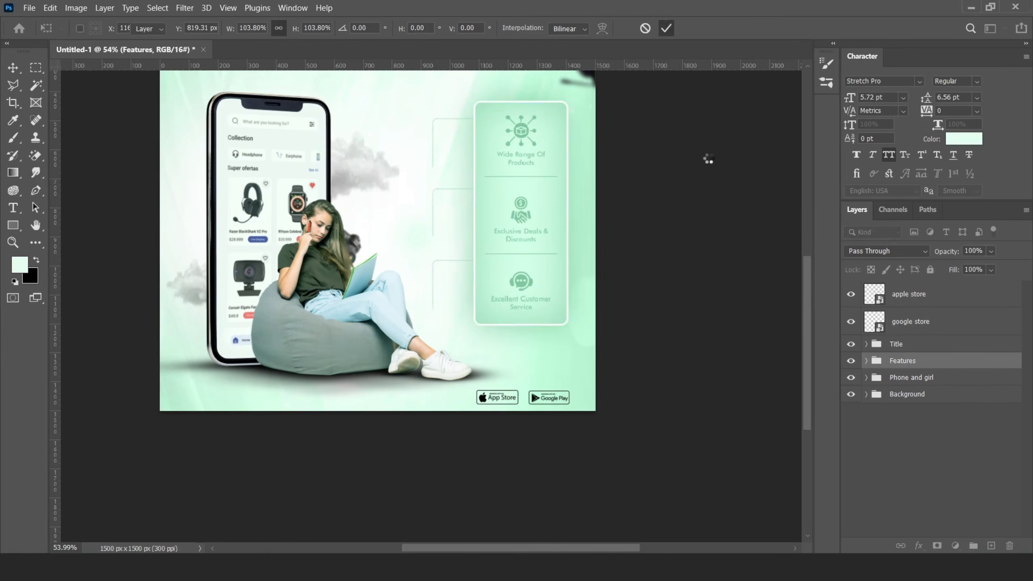
pyautogui.press('Down')
pyautogui.press('Down')
pyautogui.press('Down')
pyautogui.press('Down')
pyautogui.press('Down')
pyautogui.press('Down')
pyautogui.press('Down')
pyautogui.press('Down')
pyautogui.press('Left')
pyautogui.press('Left')
pyautogui.press('Left')
pyautogui.press('Down')
pyautogui.press('Down')
pyautogui.press('Down')
pyautogui.press('Down')
pyautogui.press('Left')
pyautogui.press('Left')
pyautogui.press('Left')
pyautogui.press('Right')
pyautogui.press('Right')
pyautogui.press('Right')
pyautogui.press('Right')
# Recolour the App Store badge with a green Color Overlay and give the Google Play badge the same effect.
pyautogui.rightClick(917, 301)
pyautogui.click(772, 16)
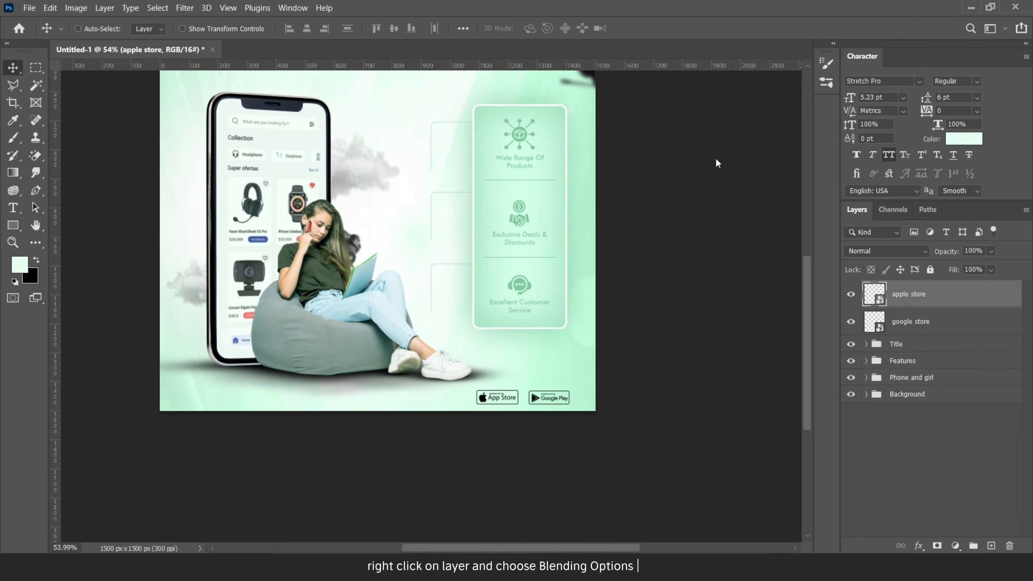
pyautogui.click(610, 295)
pyautogui.click(977, 139)
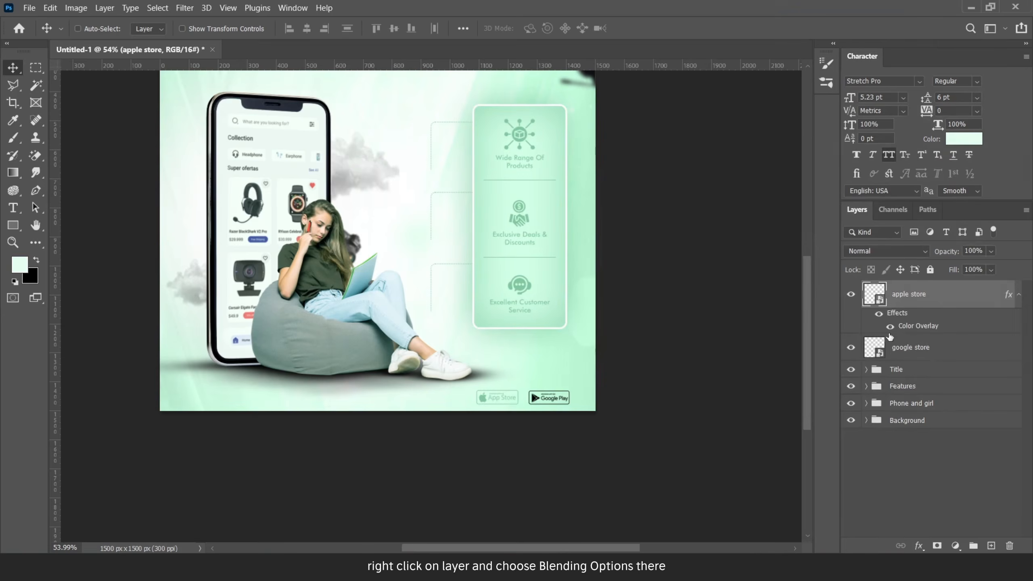
pyautogui.click(1018, 294)
pyautogui.scroll(4, 552, 400)
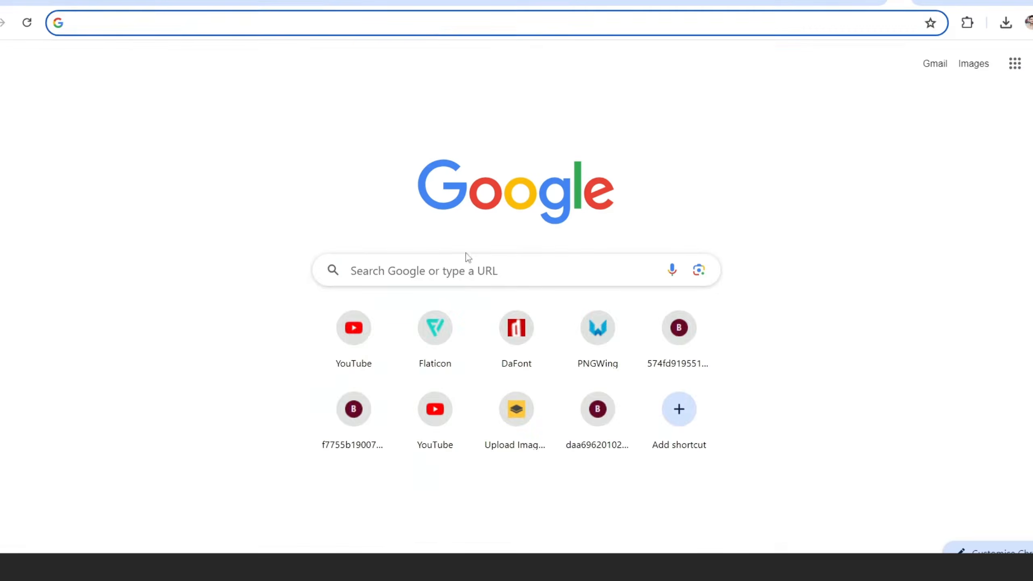
# Switch to the web browser and search Google Images for "arrow".
pyautogui.click(468, 259)
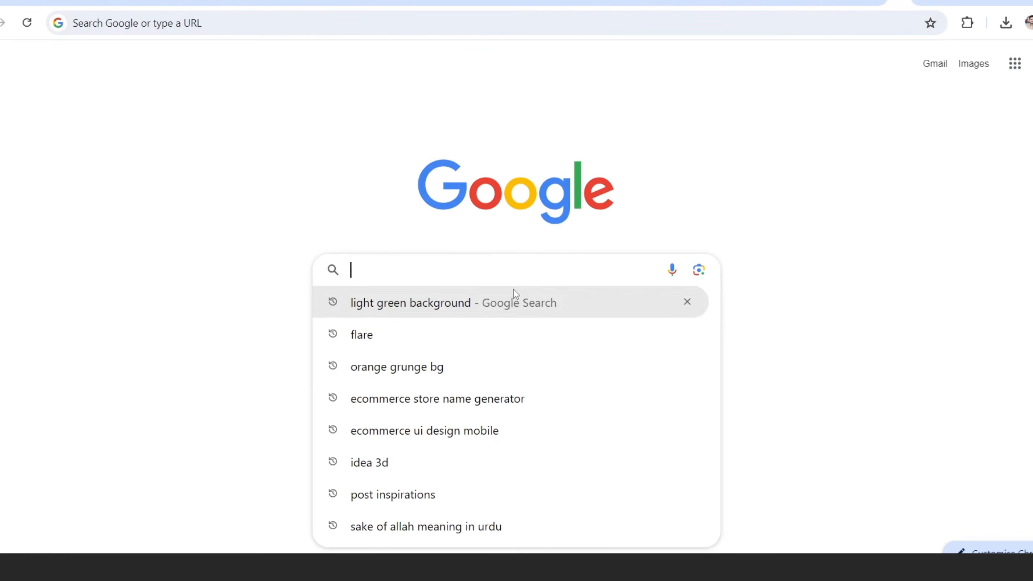
pyautogui.write('arrow')
pyautogui.press('Return')
pyautogui.click(157, 124)
pyautogui.click(153, 75)
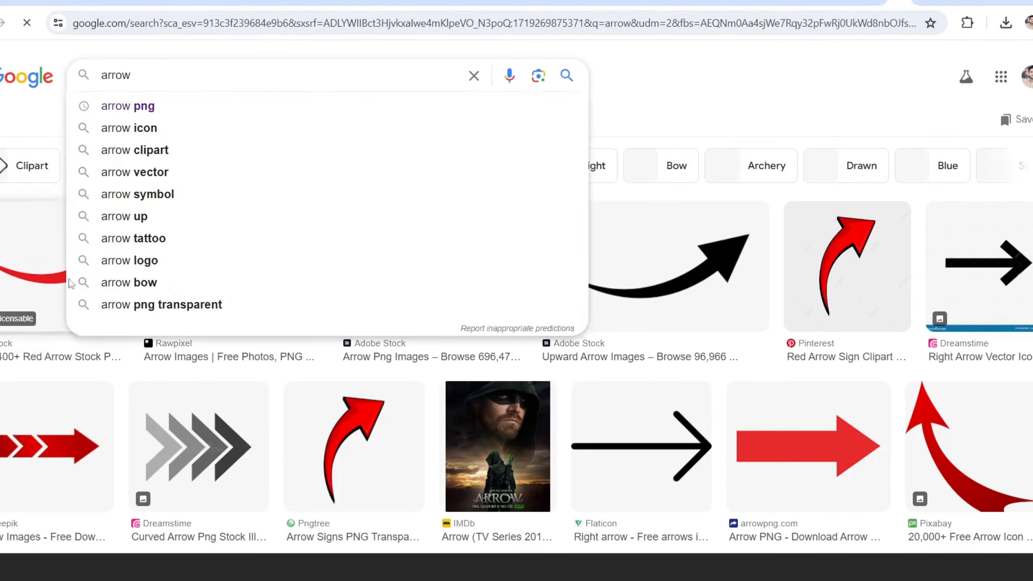
pyautogui.click(261, 246)
# Copy the black looping arrow image from the results and paste it into the Photoshop poster above the apple store layer.
pyautogui.rightClick(846, 308)
pyautogui.click(883, 230)
pyautogui.click(687, 574)
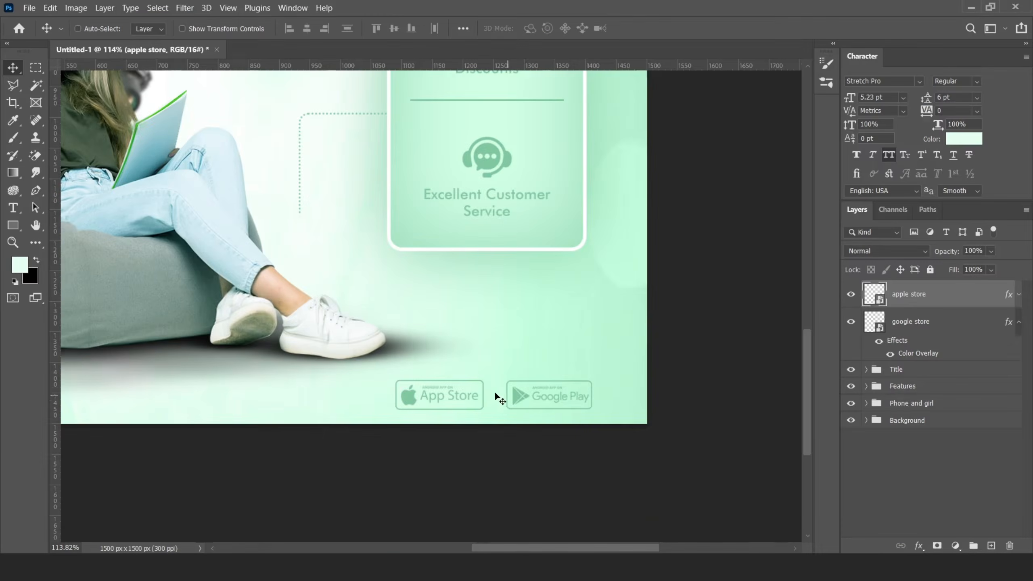
pyautogui.scroll(-4, 469, 375)
pyautogui.hotkey('ctrl', 'v')
pyautogui.scroll(3, 295, 224)
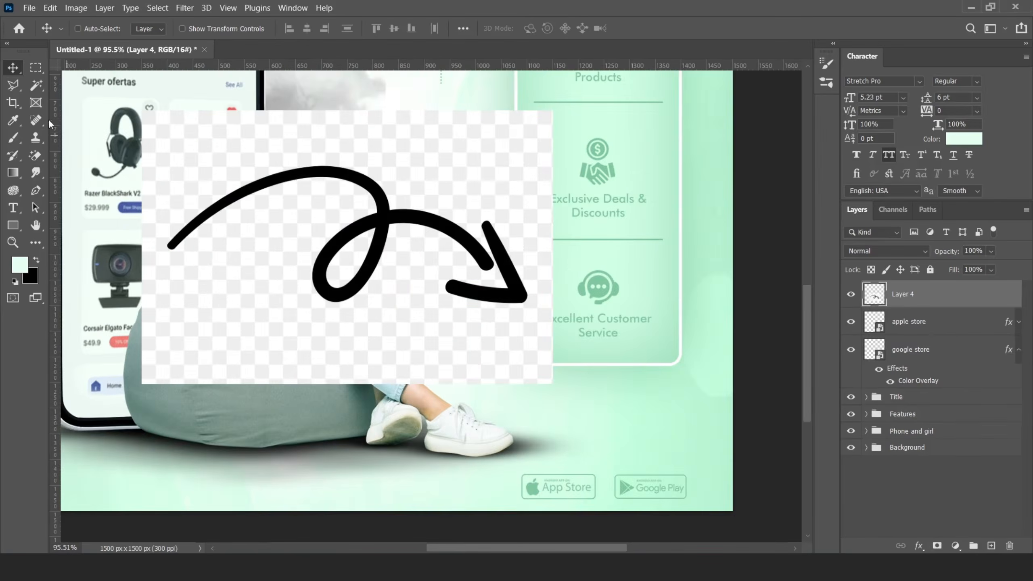
# Select the black arrow strokes with the Magic Wand and mask the pasted image down to that selection.
pyautogui.press('w')
pyautogui.click(363, 183)
pyautogui.keyDown('shift'); pyautogui.click(489, 238); pyautogui.keyUp('shift')
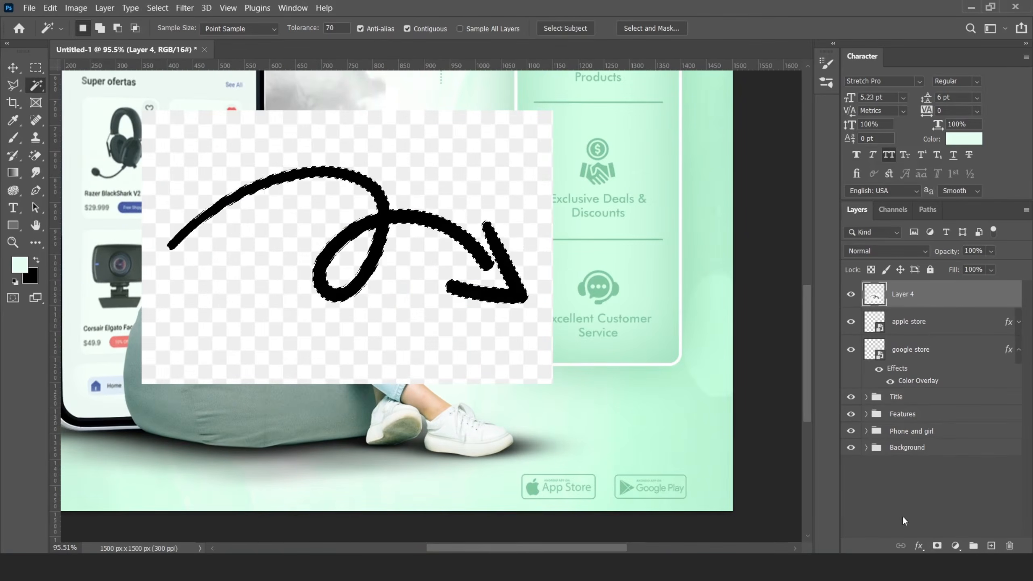
pyautogui.click(937, 545)
pyautogui.click(21, 70)
# Shrink the arrow, rotate it to point downward and place it between the feature card and the store badges.
pyautogui.click(874, 293)
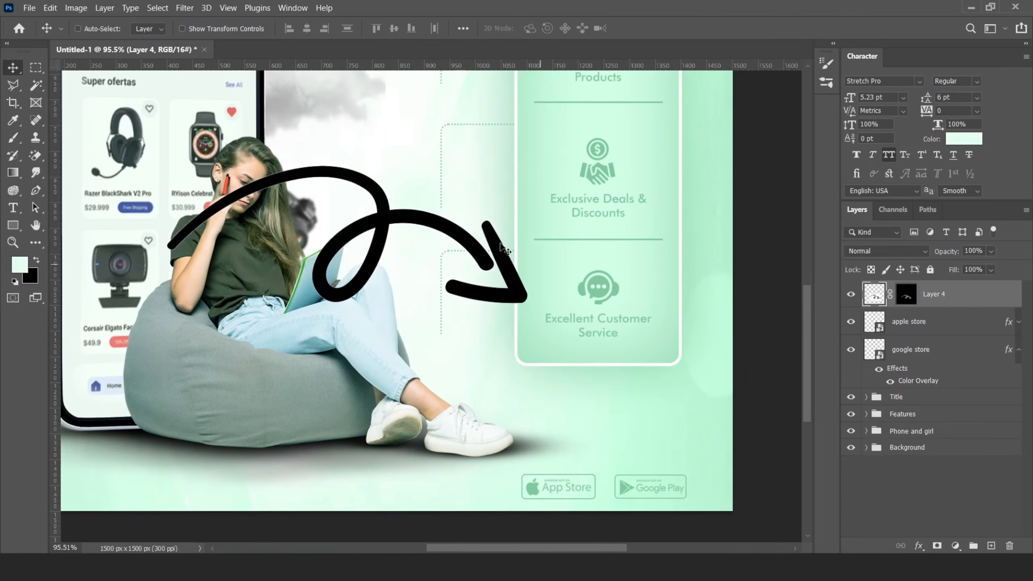
pyautogui.hotkey('ctrl', 't')
pyautogui.moveTo(551, 110); pyautogui.dragTo(387, 243)
pyautogui.moveTo(409, 224); pyautogui.dragTo(378, 294)
pyautogui.moveTo(351, 246); pyautogui.dragTo(614, 416)
pyautogui.moveTo(632, 382); pyautogui.dragTo(622, 395)
pyautogui.click(666, 29)
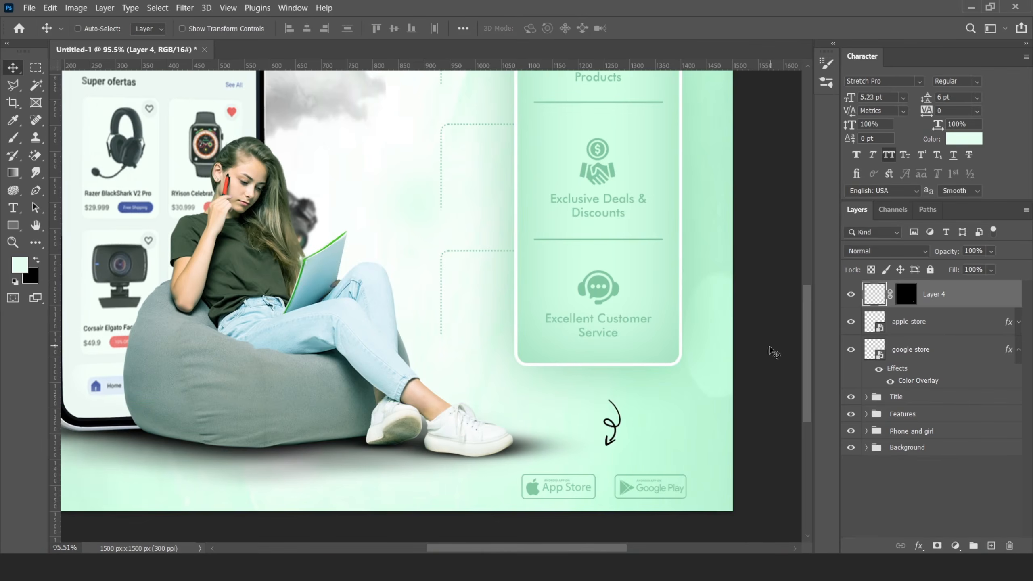
# Paste the green Color Overlay layer style onto the arrow layer.
pyautogui.rightClick(970, 288)
pyautogui.click(955, 323)
pyautogui.scroll(-3, 653, 409)
pyautogui.scroll(-2, 653, 409)
pyautogui.scroll(4, 468, 432)
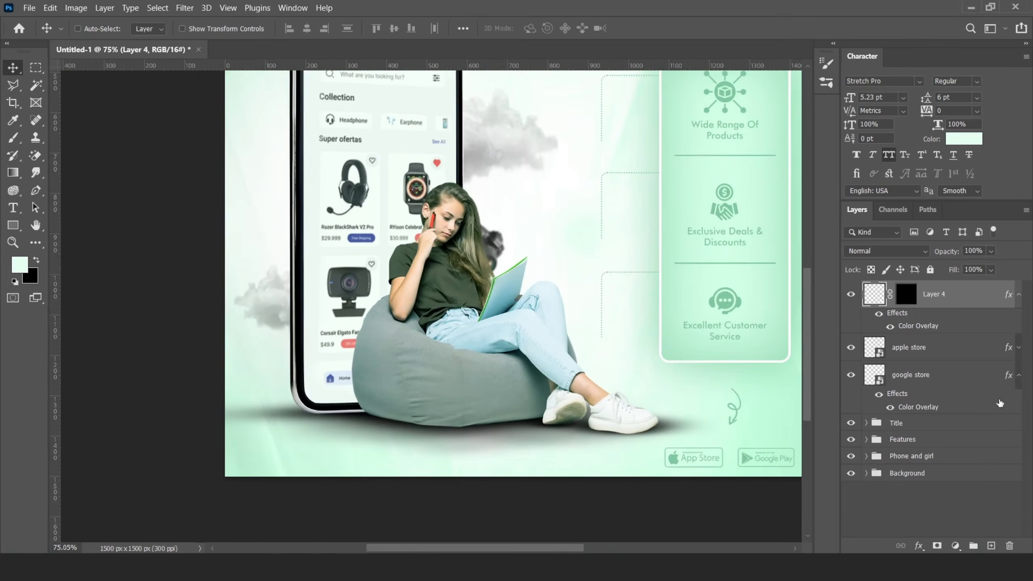
pyautogui.click(990, 545)
pyautogui.click(7, 206)
pyautogui.scroll(3, 293, 454)
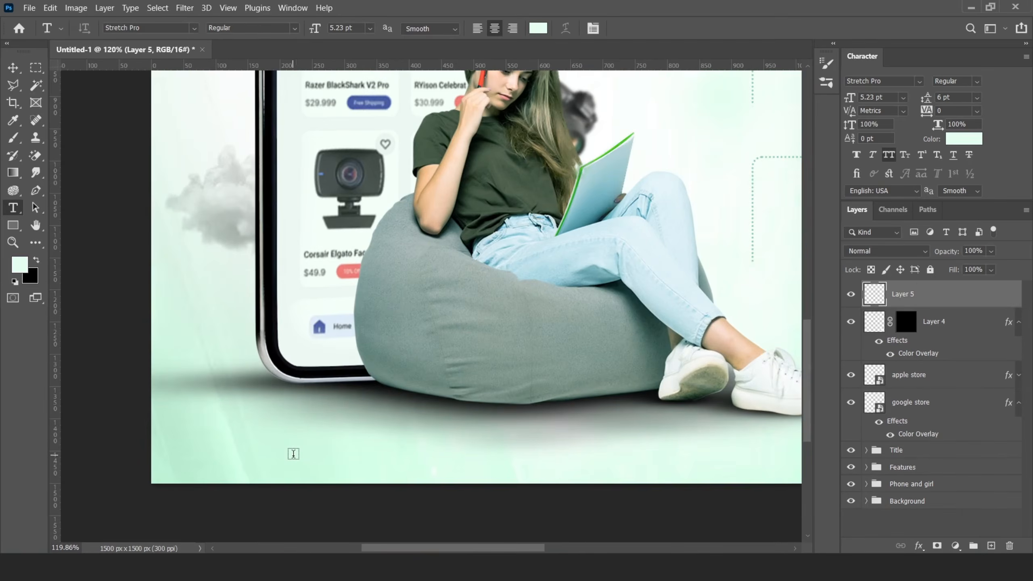
pyautogui.click(288, 449)
pyautogui.write('www.s')
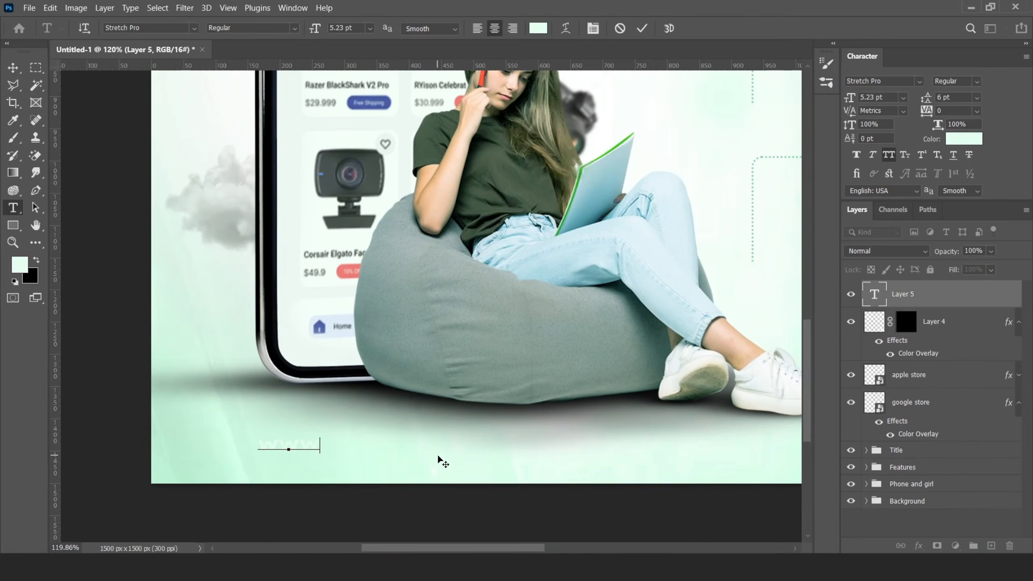
pyautogui.press('BackSpace')
pyautogui.write('.swapgo.com')
pyautogui.click(641, 29)
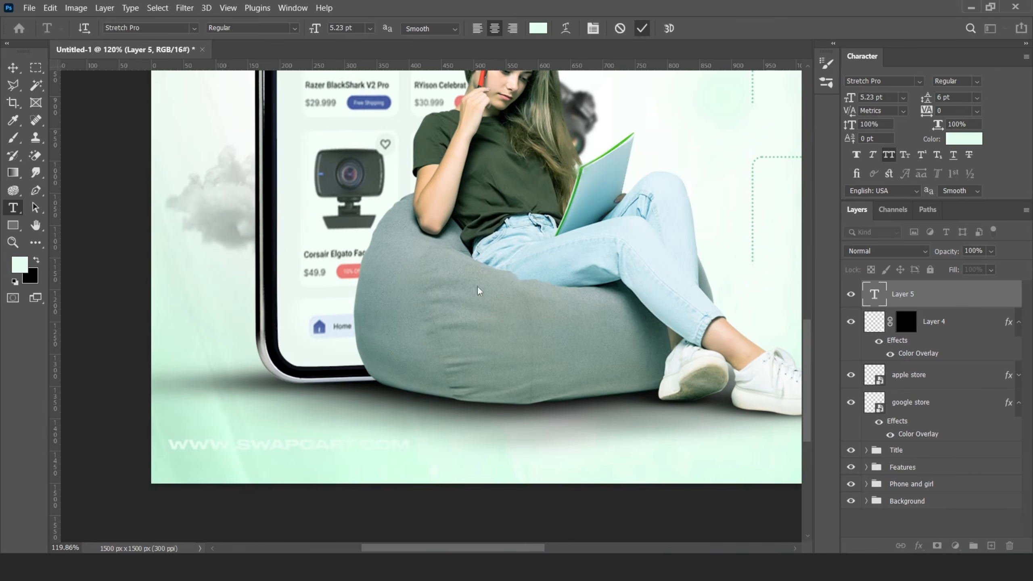
# Recolour the website text to the green #98d0b1.
pyautogui.click(22, 271)
pyautogui.click(676, 254)
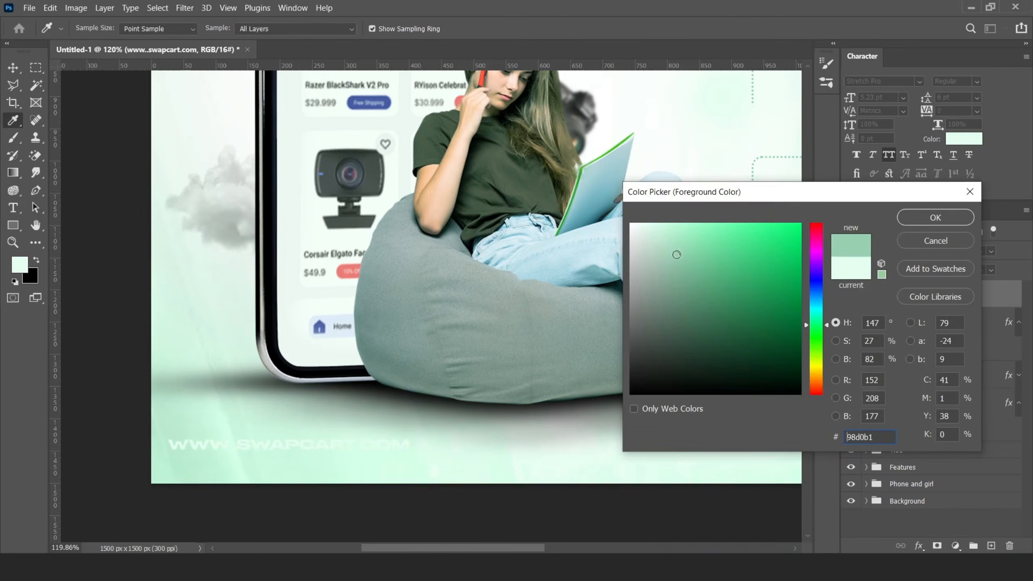
pyautogui.click(908, 219)
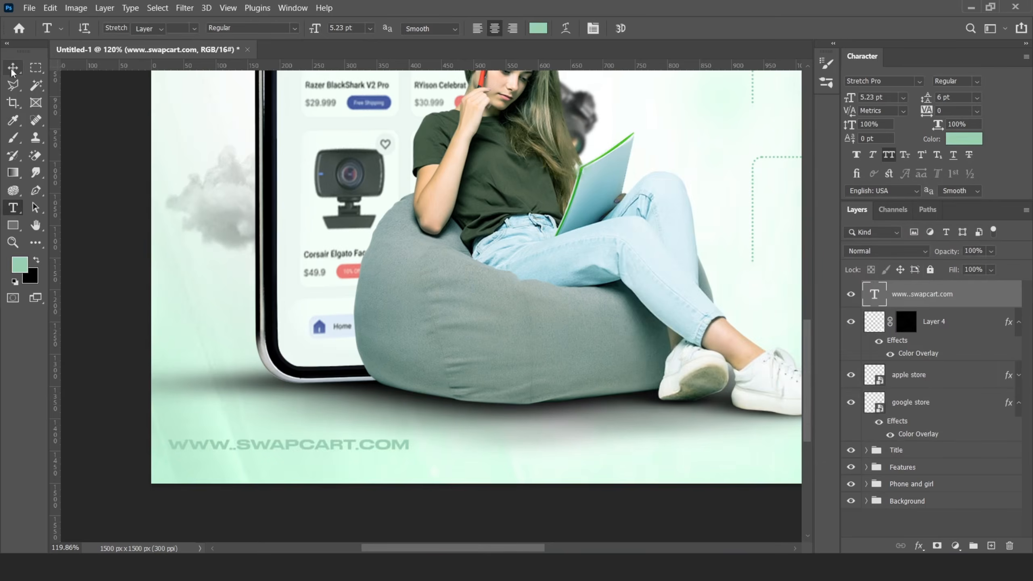
# Move the website text to the right, level with the store badges, and set its tracking to 50.
pyautogui.click(14, 68)
pyautogui.scroll(-5, 286, 379)
pyautogui.scroll(1, 289, 382)
pyautogui.moveTo(274, 388); pyautogui.dragTo(355, 404)
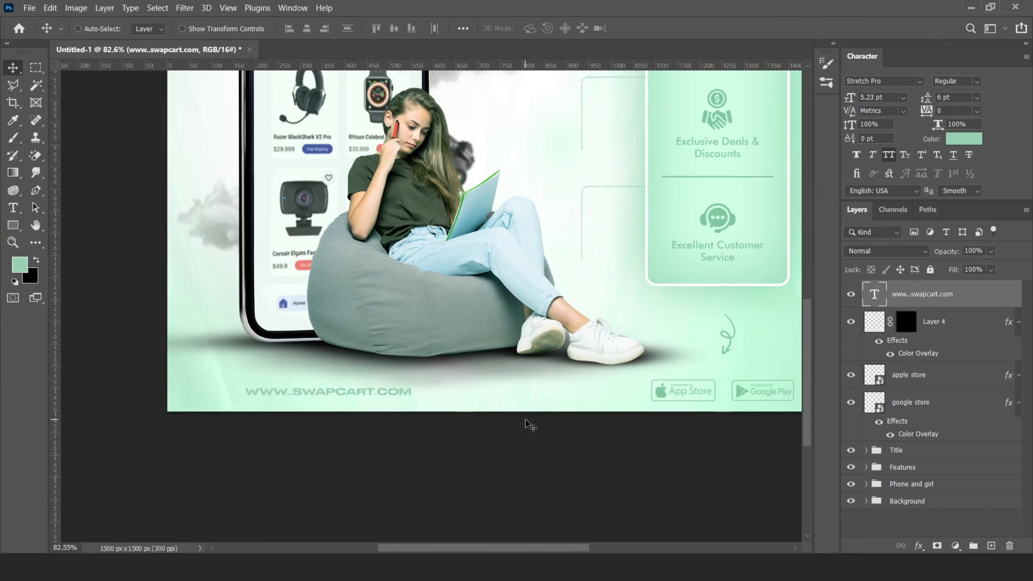
pyautogui.click(976, 111)
pyautogui.click(962, 241)
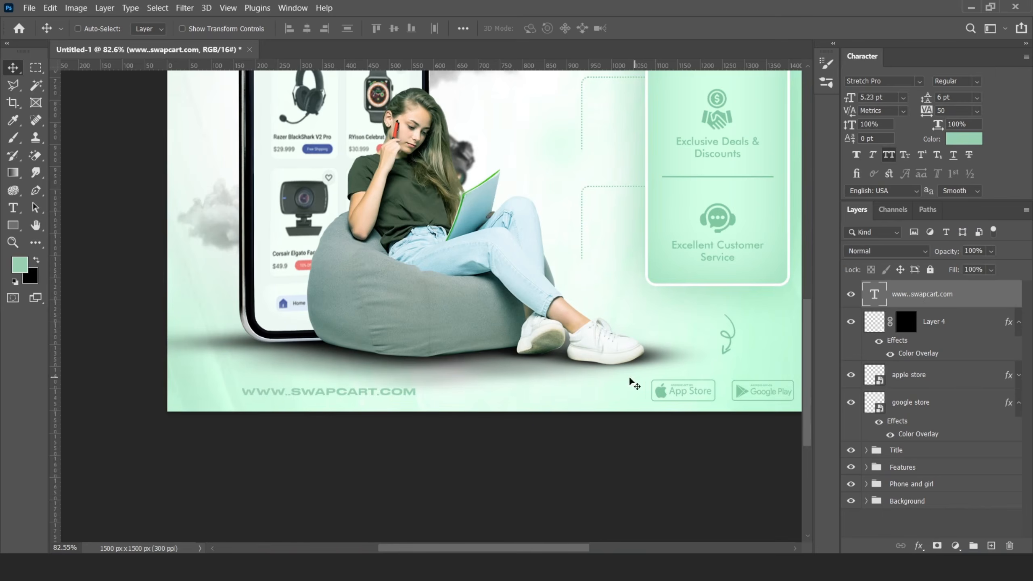
pyautogui.scroll(-8, 453, 401)
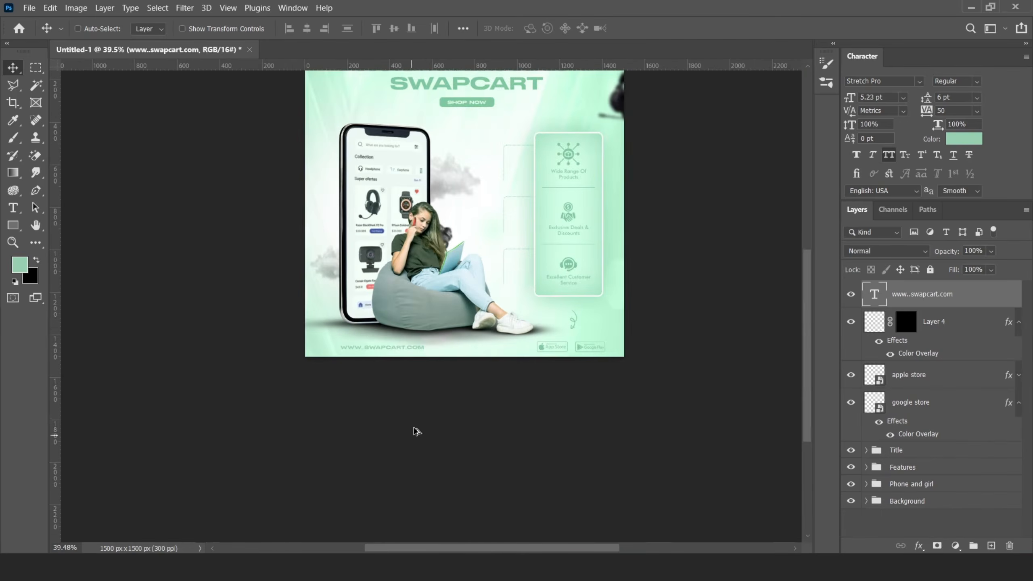
pyautogui.scroll(3, 454, 329)
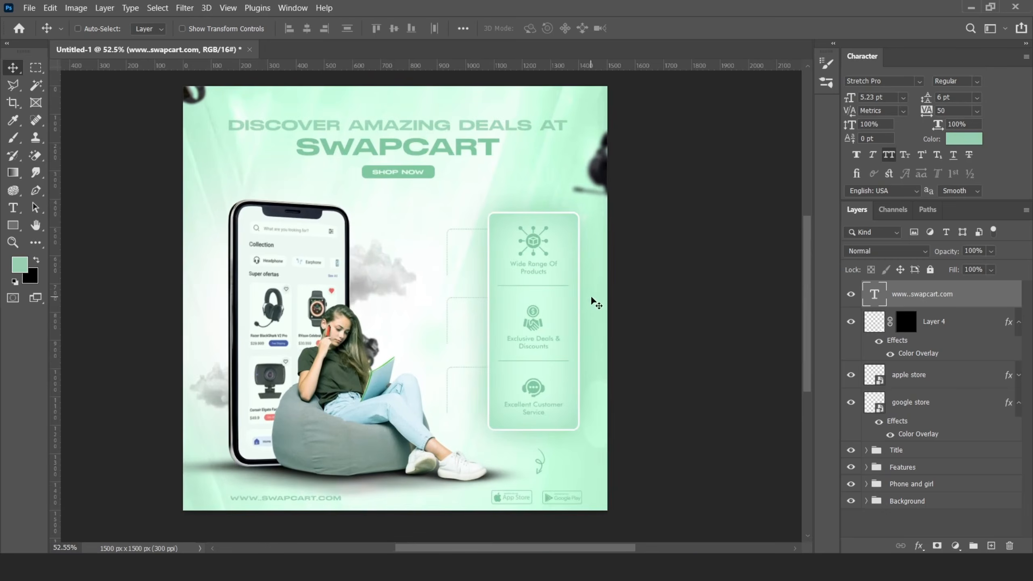
# Add a light mint Solid Color fill layer above the website text, set its blend mode to Screen and invert its mask.
pyautogui.click(954, 546)
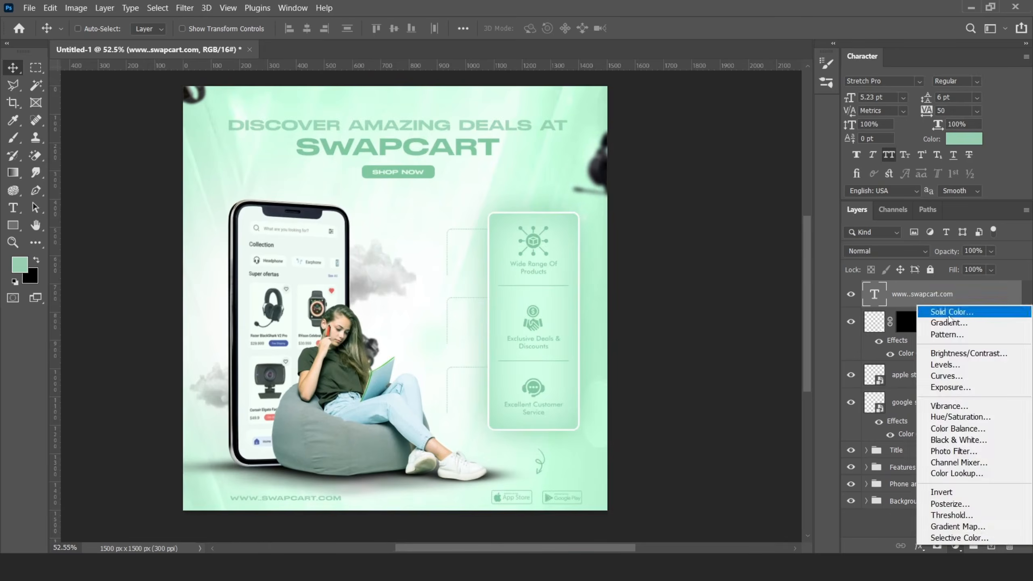
pyautogui.click(931, 309)
pyautogui.click(921, 220)
pyautogui.click(890, 251)
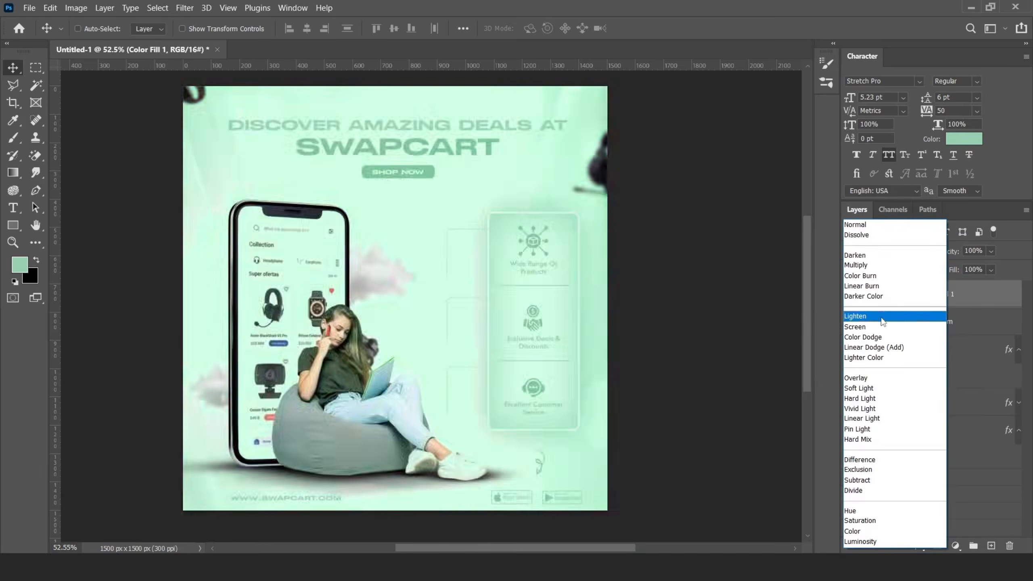
pyautogui.click(883, 327)
pyautogui.click(18, 139)
pyautogui.click(900, 295)
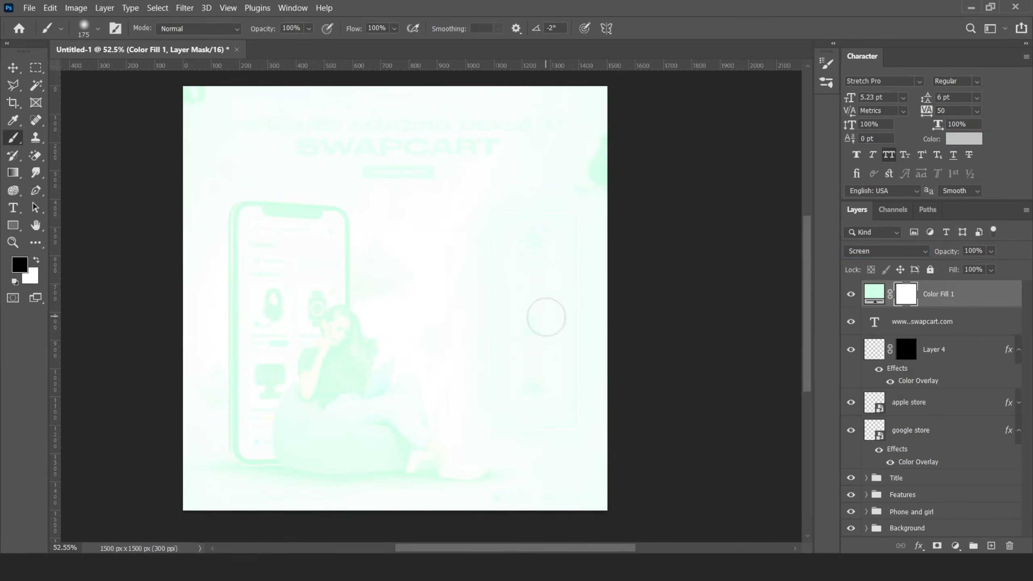
pyautogui.hotkey('ctrl', 'i')
# Paint soft white glow spots on the fill layer's mask around the girl and phone, using a brush at 41% flow.
pyautogui.press('x')
pyautogui.press(']')
pyautogui.press(']')
pyautogui.press(']')
pyautogui.press(']')
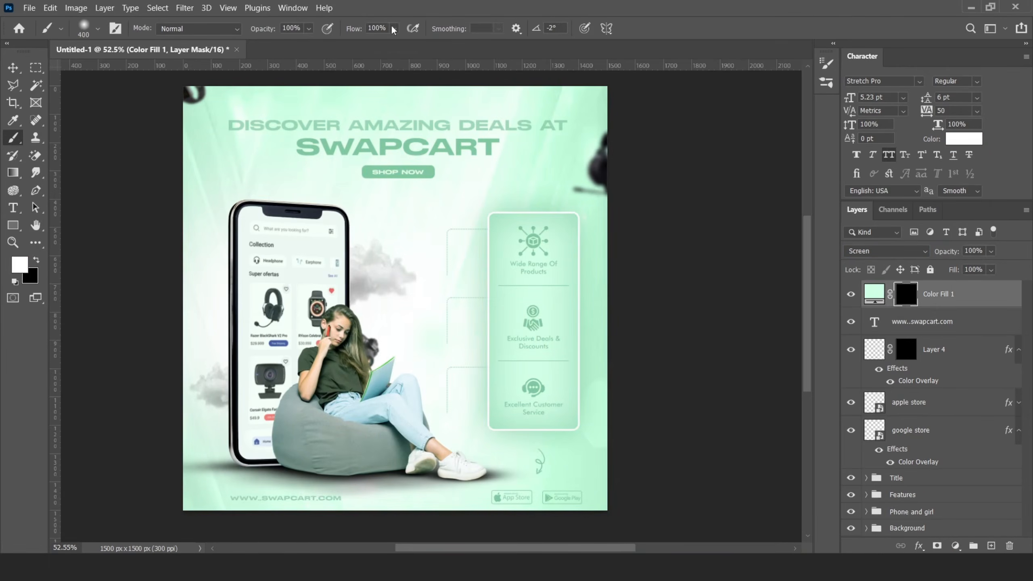
pyautogui.click(394, 29)
pyautogui.click(372, 44)
pyautogui.scroll(4, 360, 330)
pyautogui.scroll(4, 363, 339)
pyautogui.press('[')
pyautogui.press('[')
pyautogui.press('[')
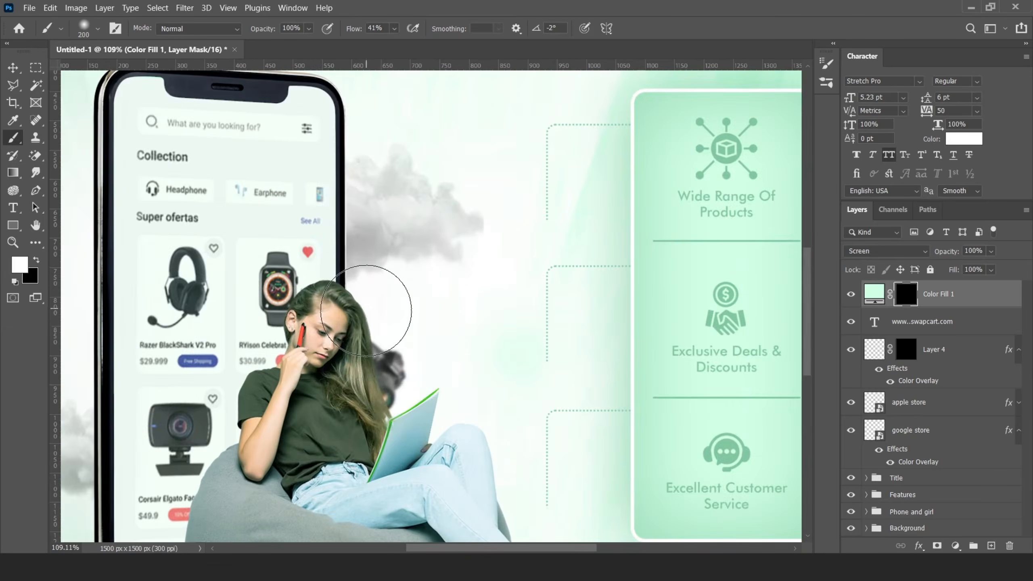
pyautogui.click(369, 319)
pyautogui.press(']')
pyautogui.click(239, 449)
pyautogui.scroll(-5, 355, 418)
pyautogui.click(189, 231)
# Add another soft glow spot on the fill layer's mask near the girl's legs with a size 250 brush.
pyautogui.scroll(-3, 227, 284)
pyautogui.press(']')
pyautogui.press(']')
pyautogui.press(']')
pyautogui.press('[')
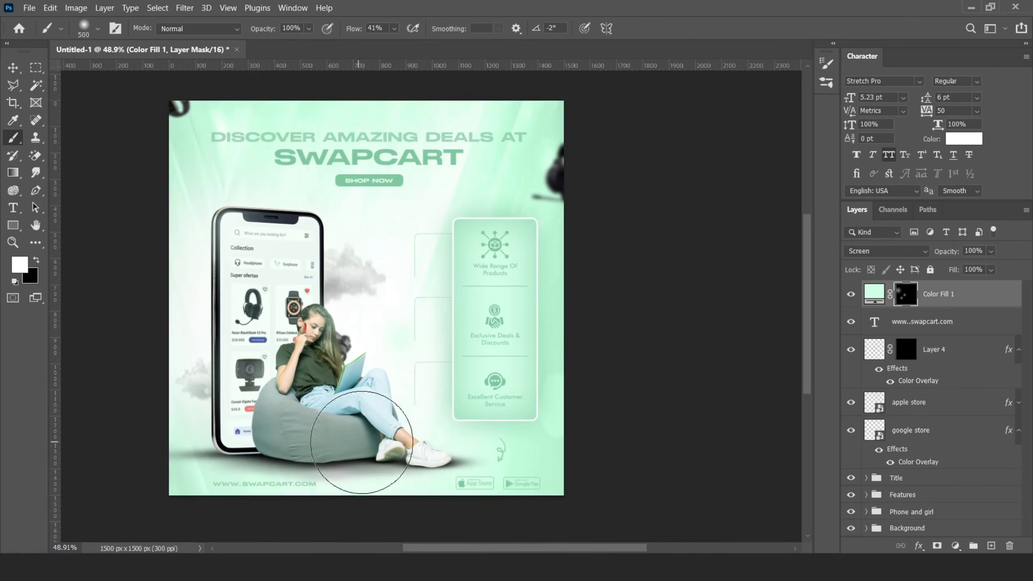
pyautogui.scroll(4, 366, 447)
pyautogui.press('[')
pyautogui.press('[')
pyautogui.click(401, 409)
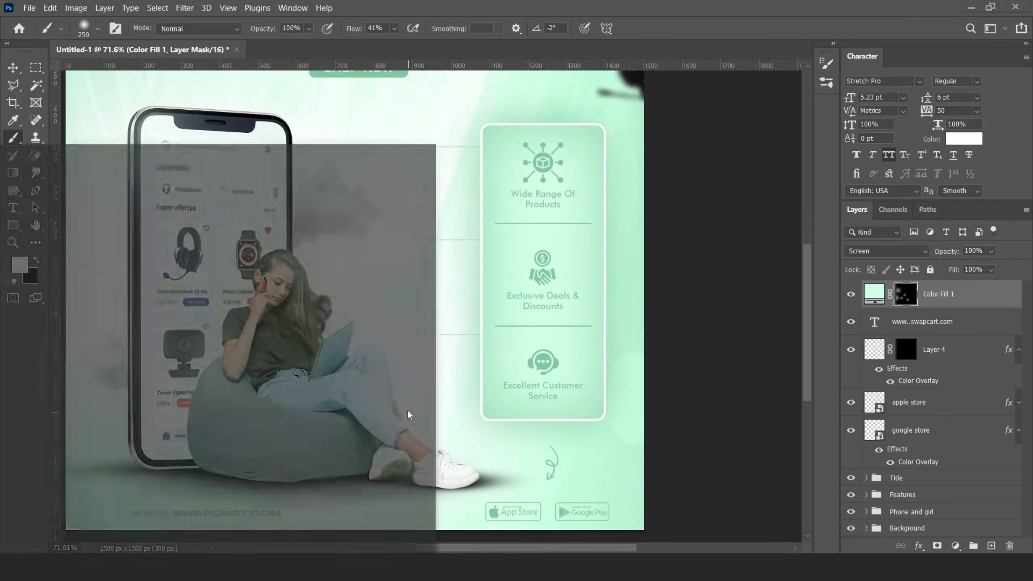
pyautogui.scroll(-5, 429, 366)
pyautogui.scroll(1, 516, 238)
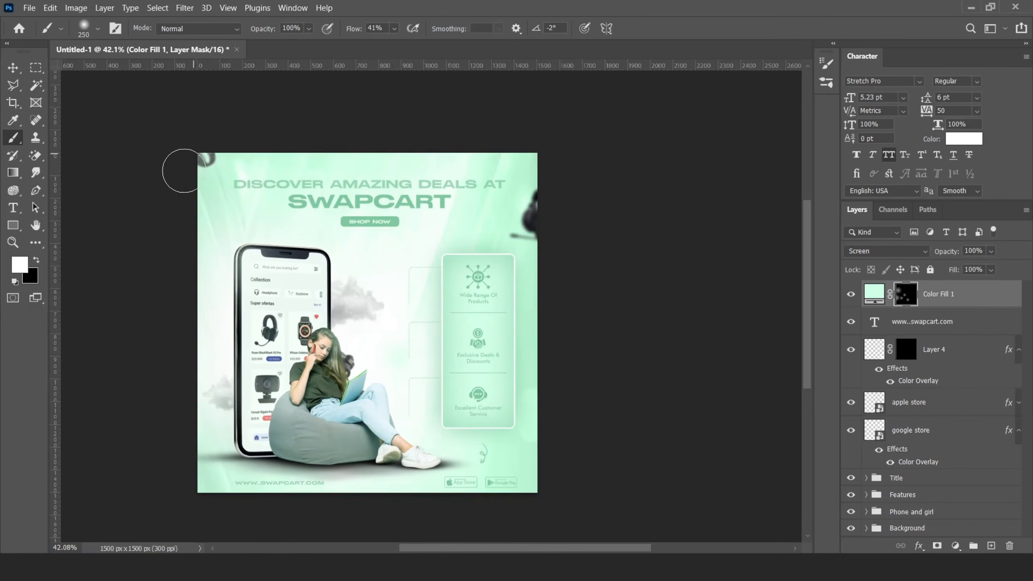
pyautogui.scroll(1, 403, 401)
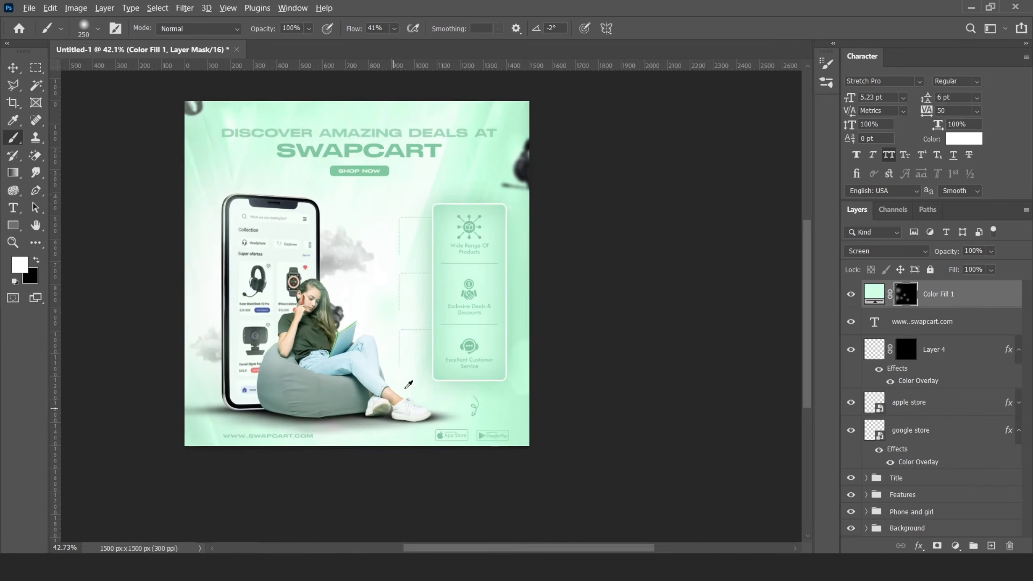
# Group the layers from Color Fill 1 down to google store and name the group "Call to action".
pyautogui.click(11, 70)
pyautogui.keyDown('shift'); pyautogui.click(925, 432); pyautogui.keyUp('shift')
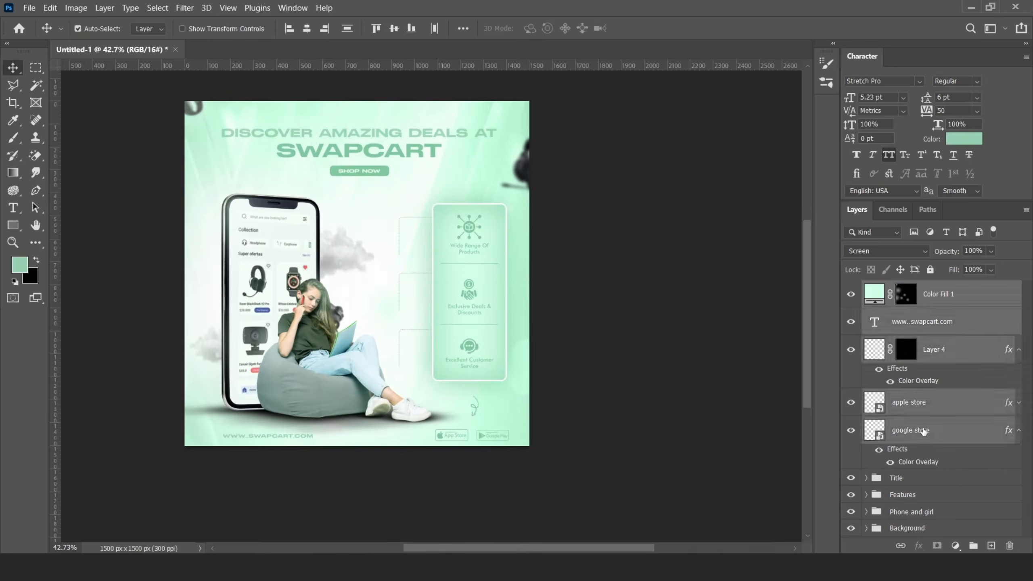
pyautogui.hotkey('ctrl', 'g')
pyautogui.write('Call to')
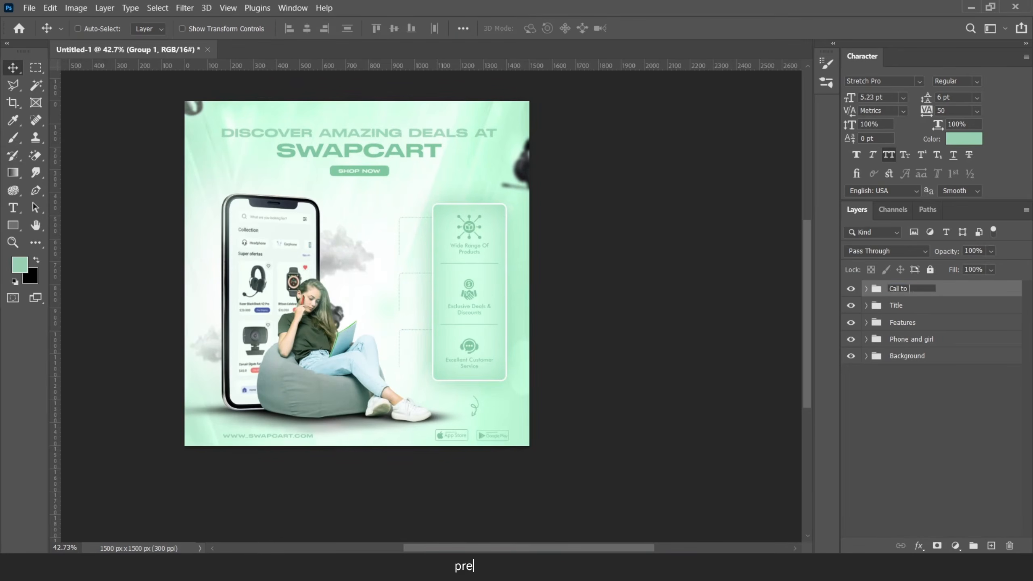
pyautogui.write(' action')
pyautogui.press('Return')
# Stamp all visible layers into a new top layer and open it in the Camera Raw Filter.
pyautogui.hotkey('ctrl', 'shift', 'alt', 'e')
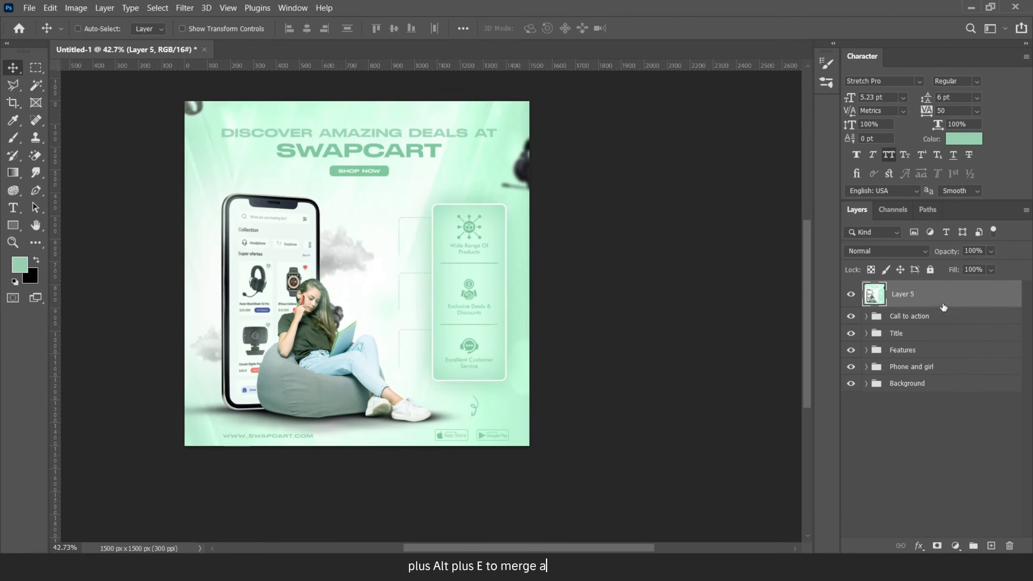
pyautogui.scroll(3, 378, 190)
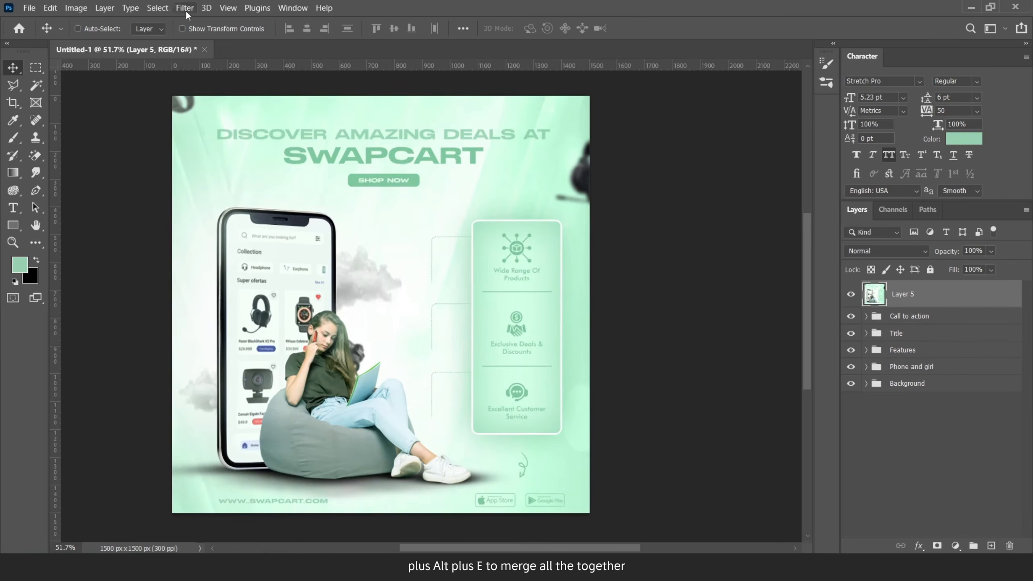
pyautogui.click(187, 12)
pyautogui.click(216, 100)
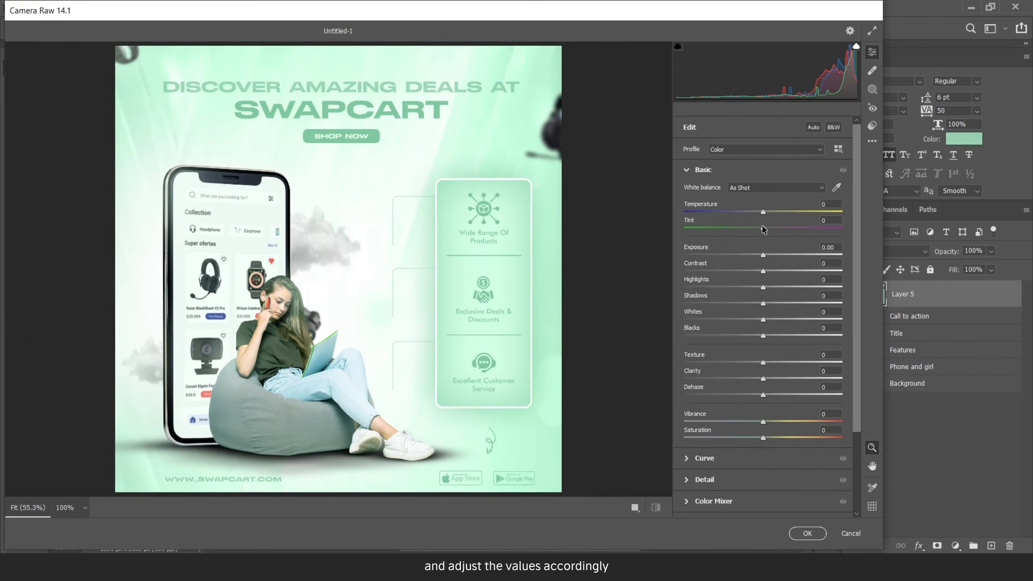
# Set Tint to -6, Contrast to +22, Highlights to +10 and Shadows to -12, and raise the Vibrance.
pyautogui.moveTo(763, 228); pyautogui.dragTo(759, 228)
pyautogui.moveTo(775, 274); pyautogui.dragTo(752, 305)
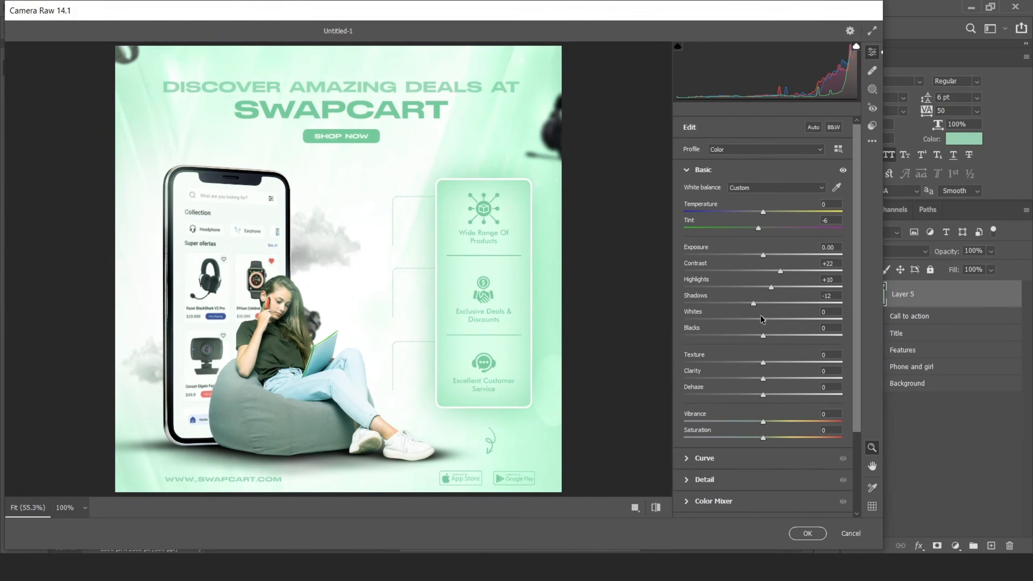
pyautogui.moveTo(795, 423); pyautogui.dragTo(788, 424)
pyautogui.click(696, 170)
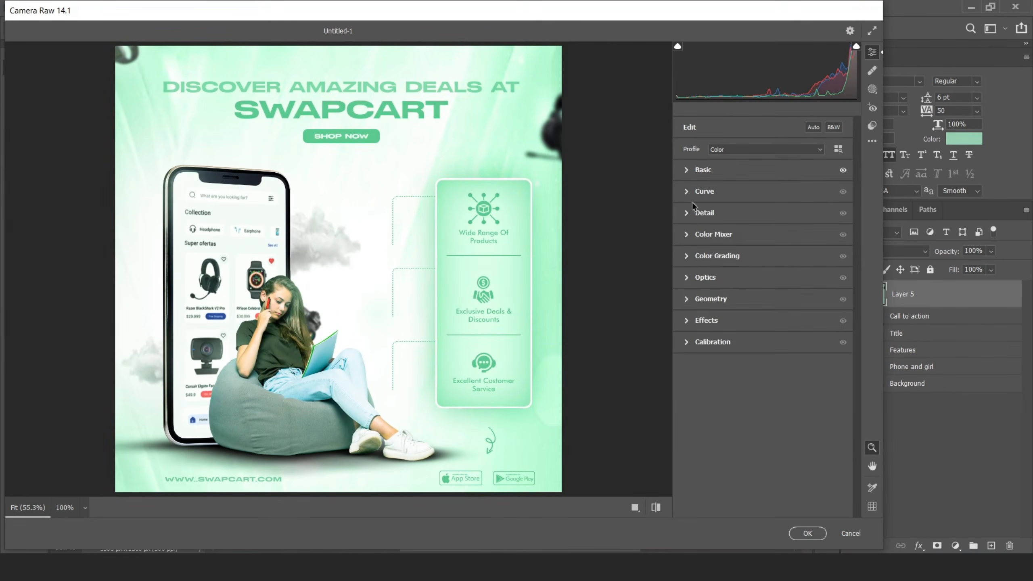
# Colour grade the shadows to hue 150, saturation 42, tint the midtones slightly cyan and set the highlights to hue 182, saturation 31.
pyautogui.click(709, 256)
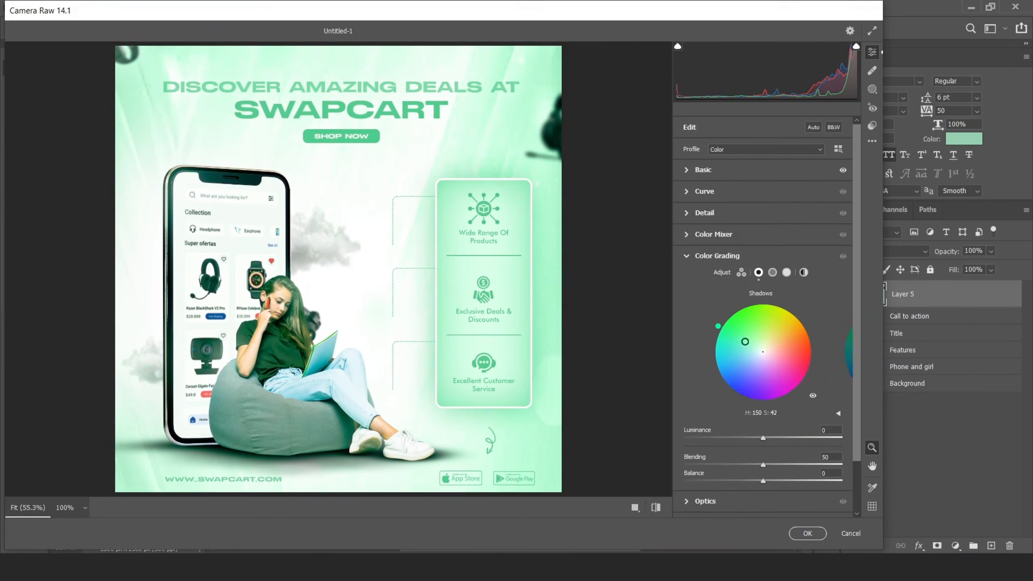
pyautogui.click(771, 276)
pyautogui.moveTo(762, 352)
pyautogui.mouseDown()
pyautogui.moveTo(752, 339)
pyautogui.moveTo(755, 352)
pyautogui.mouseUp()
pyautogui.click(787, 273)
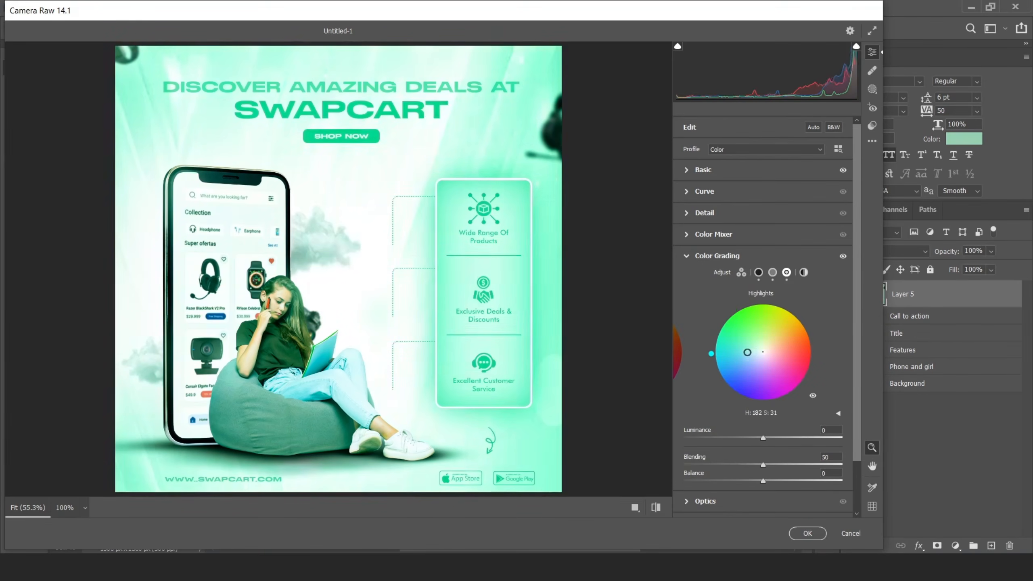
pyautogui.click(694, 255)
# Set Grain to 26 and Vignetting to -22, and apply the Camera Raw adjustments.
pyautogui.click(688, 320)
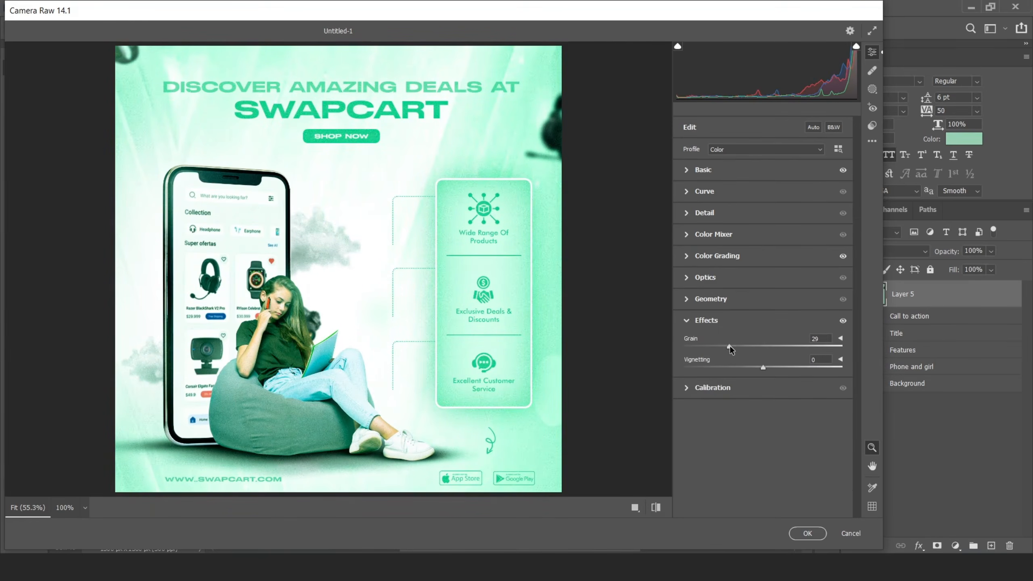
pyautogui.moveTo(721, 350); pyautogui.dragTo(747, 369)
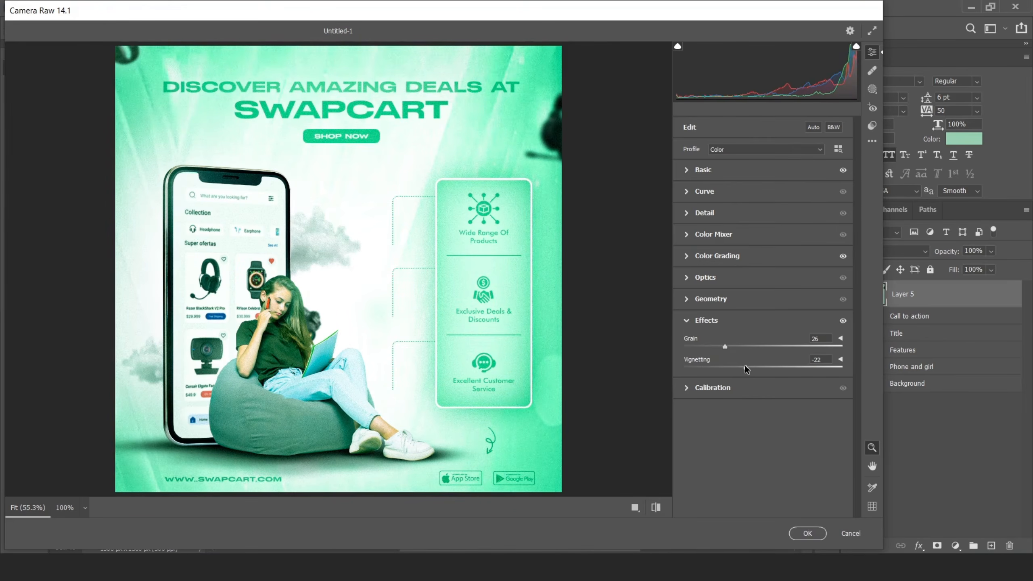
pyautogui.click(807, 533)
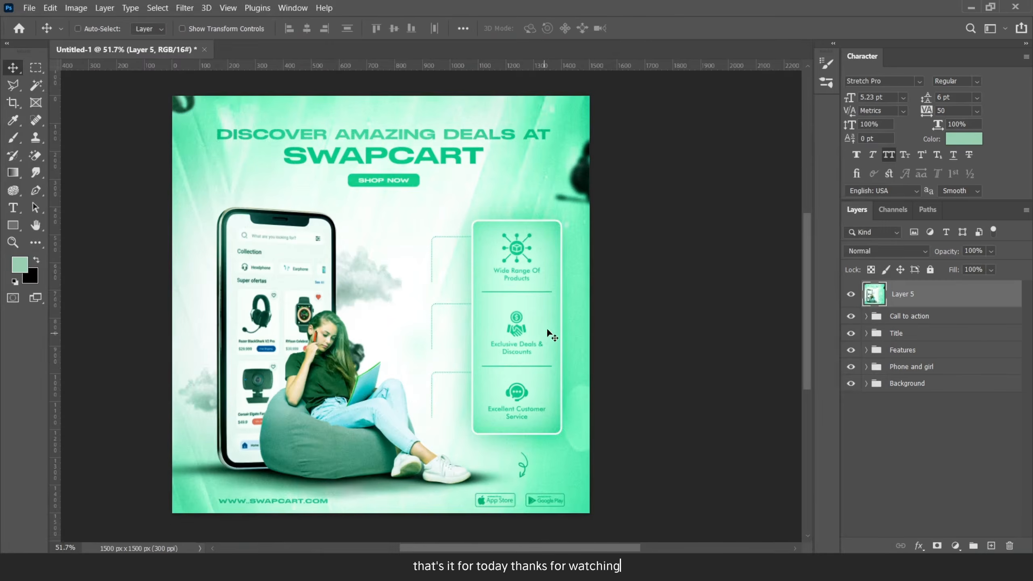